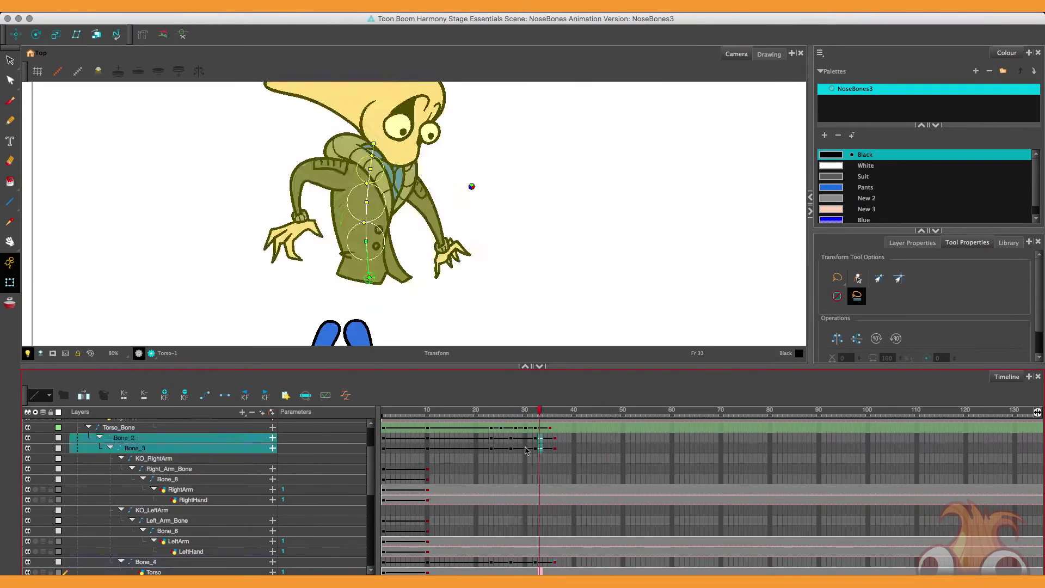
Play back and scrub through the existing torso bone animation
{"action": "key", "text": "Return"}
{"action": "key", "text": "Return"}
{"action": "left_click_drag", "start_coordinate": [513, 415], "coordinate": [483, 414]}
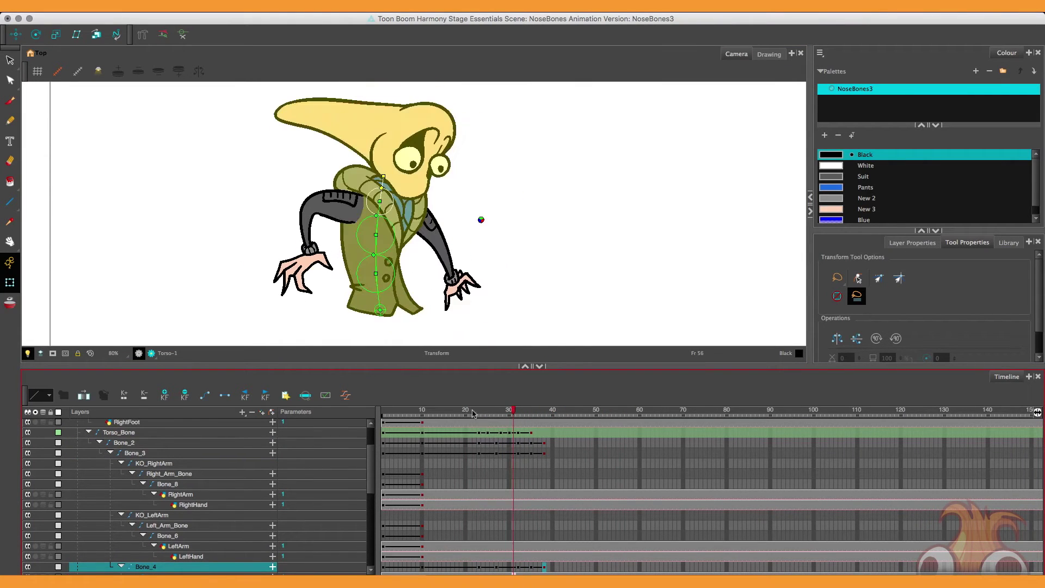
{"action": "key", "text": "Return"}
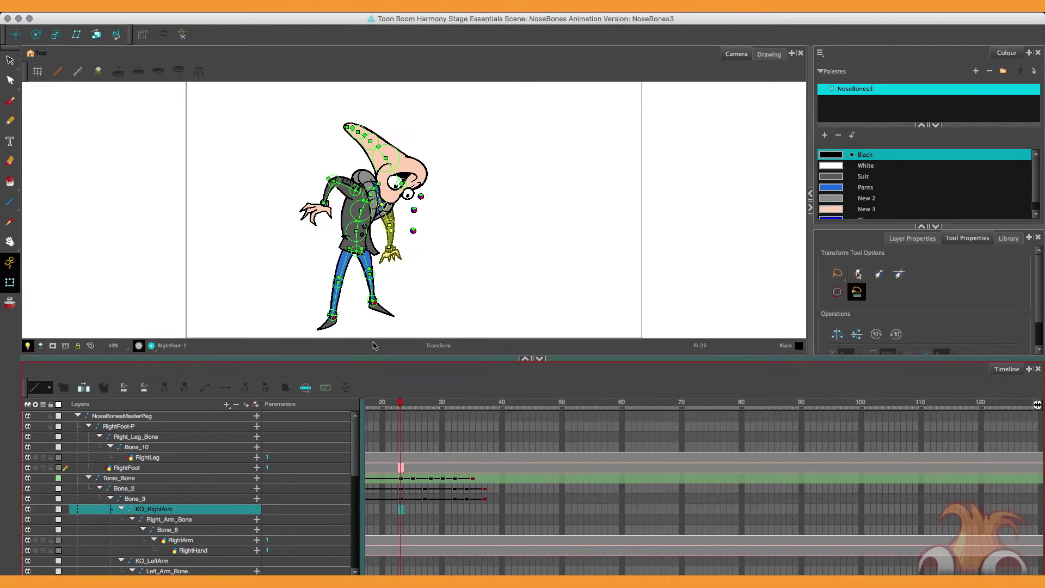
Pose the right and left arm bones at frame 23 so both arms hang down beside the hunched body
{"action": "key", "text": "2"}
{"action": "key", "text": "2"}
{"action": "key", "text": "2"}
{"action": "left_click_drag", "start_coordinate": [379, 193], "coordinate": [352, 300]}
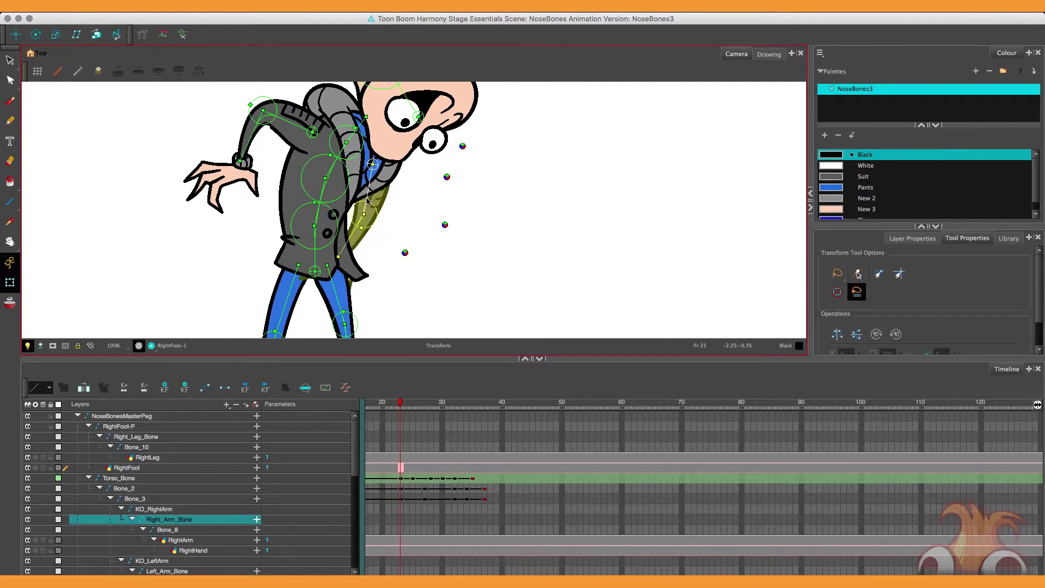
{"action": "left_click_drag", "start_coordinate": [252, 136], "coordinate": [319, 227]}
{"action": "left_click_drag", "start_coordinate": [314, 137], "coordinate": [314, 146]}
{"action": "key", "text": "2"}
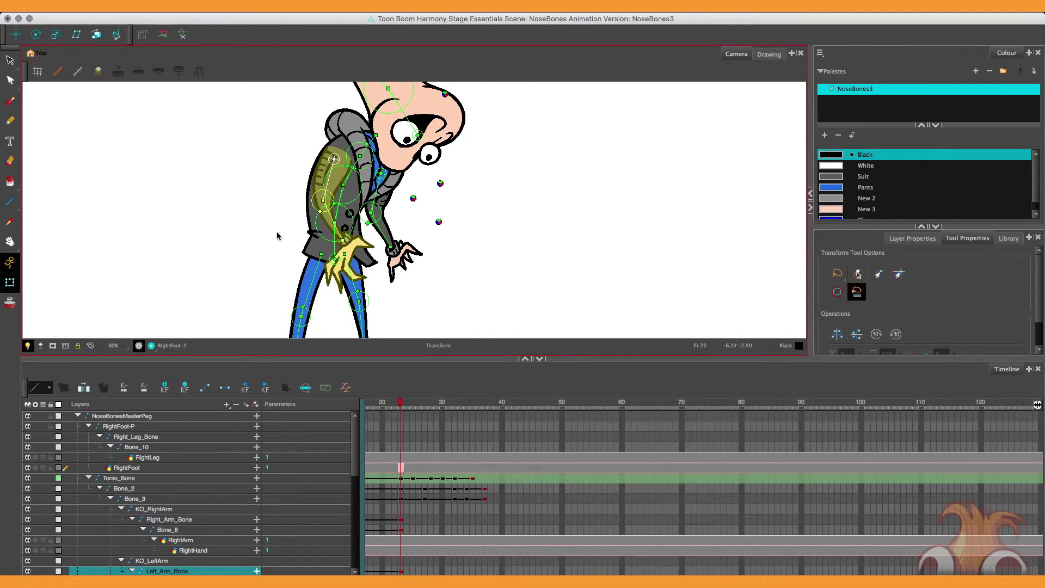
{"action": "key", "text": "comma"}
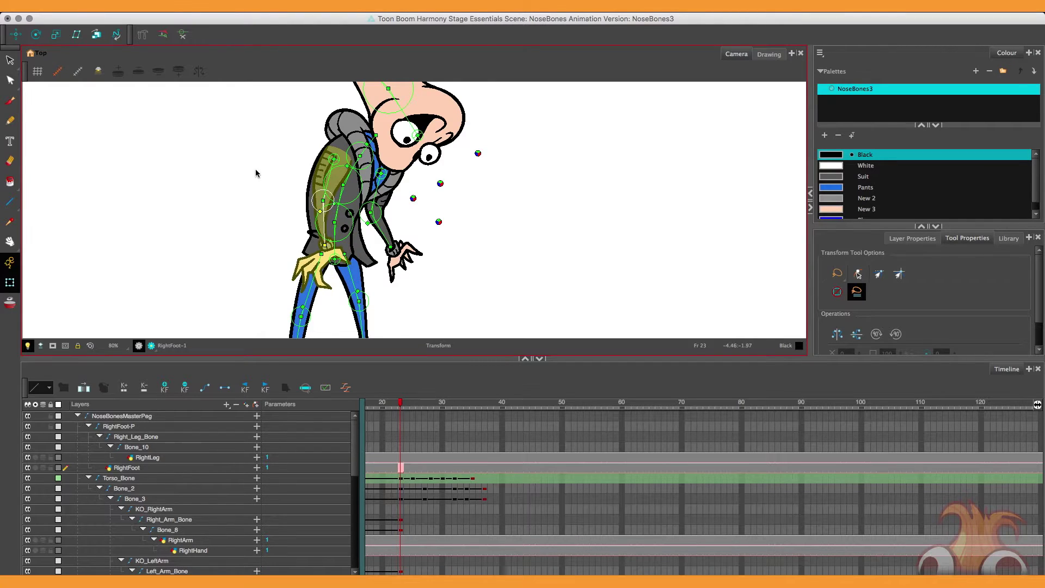
Pose both arms at frame 27, swinging the left forearm forward and adjusting the right arm bones
{"action": "key", "text": "2"}
{"action": "key", "text": "period"}
{"action": "key", "text": "1"}
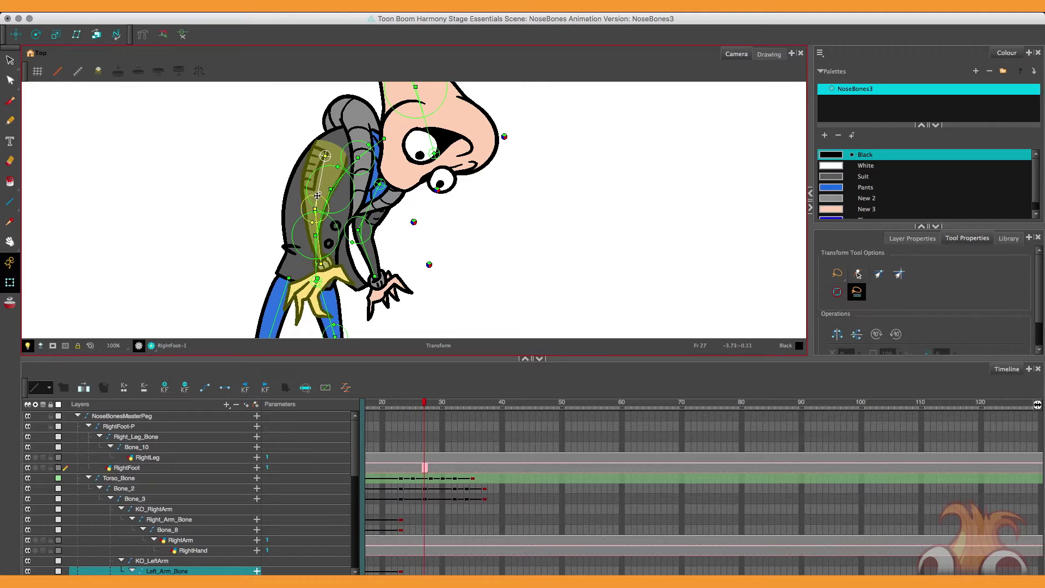
{"action": "left_click_drag", "start_coordinate": [324, 239], "coordinate": [354, 245]}
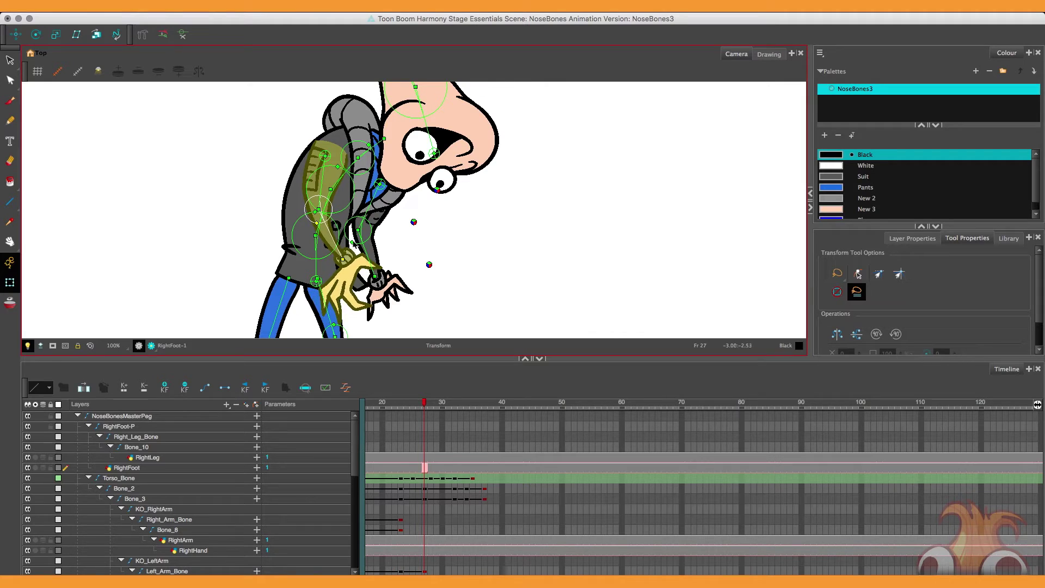
{"action": "left_click_drag", "start_coordinate": [369, 208], "coordinate": [379, 210]}
{"action": "left_click_drag", "start_coordinate": [403, 262], "coordinate": [406, 264]}
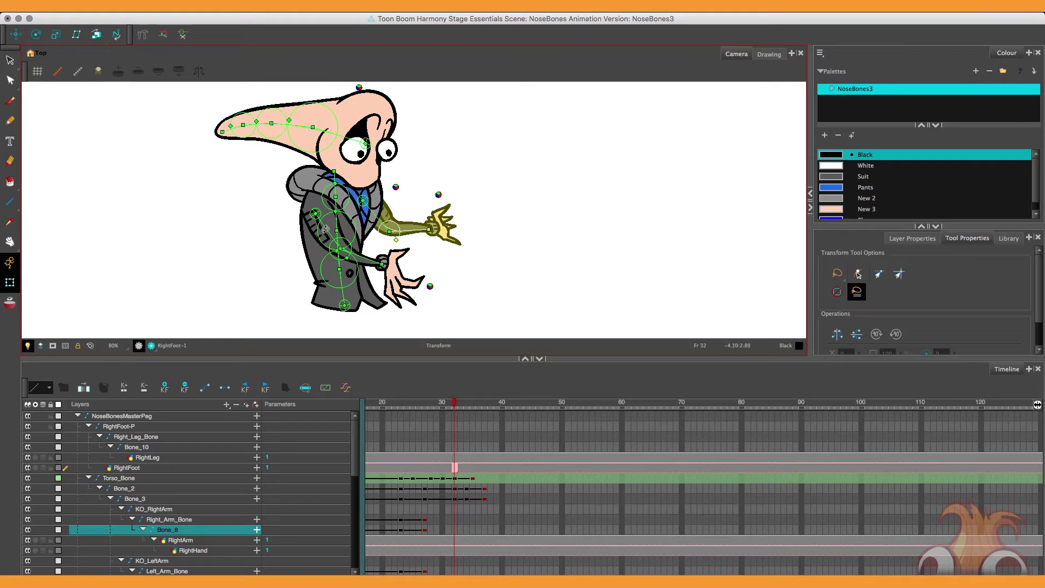
Pose the arms at frame 32, with the left upper arm across the chest and both forearms raised, and compare neighbouring frames
{"action": "left_click_drag", "start_coordinate": [381, 261], "coordinate": [345, 181]}
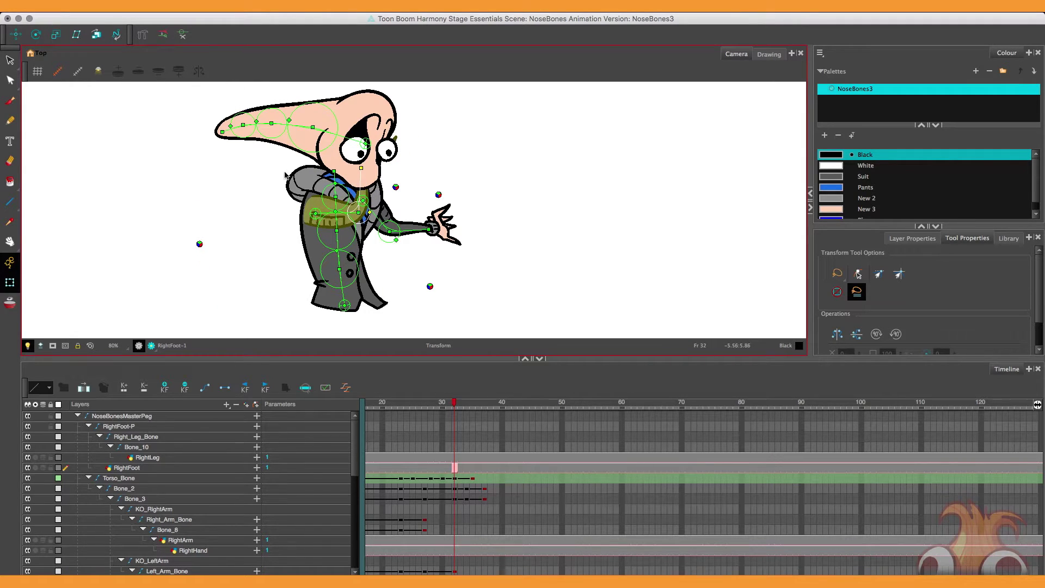
{"action": "left_click_drag", "start_coordinate": [435, 229], "coordinate": [421, 176]}
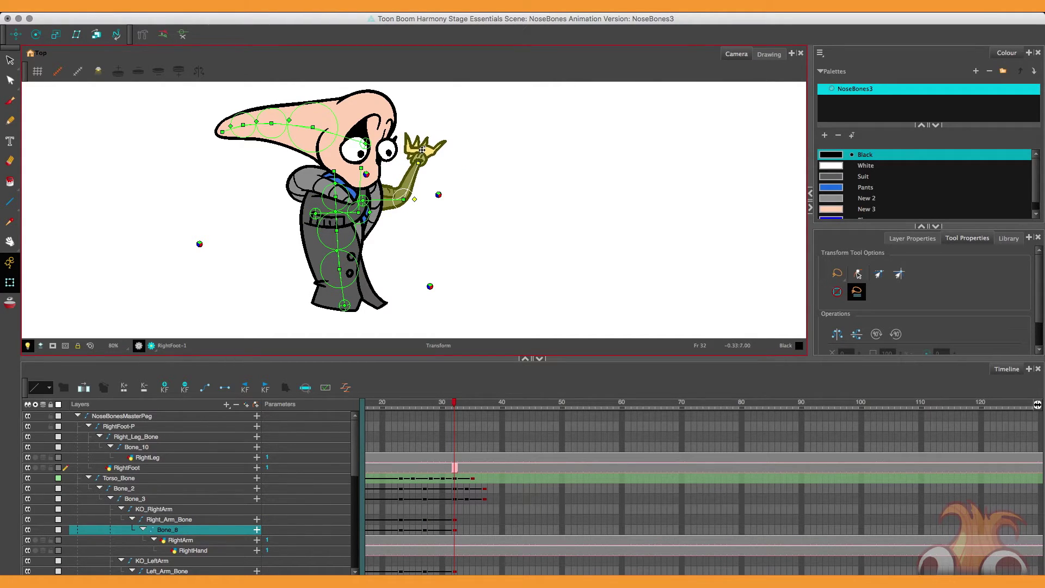
{"action": "key", "text": "period"}
{"action": "key", "text": "period"}
{"action": "key", "text": "comma"}
{"action": "key", "text": "comma"}
Pose the arms at frame 34, keeping the upper arms roughly horizontal and the forearms raised
{"action": "key", "text": "period"}
{"action": "key", "text": "period"}
{"action": "left_click_drag", "start_coordinate": [364, 221], "coordinate": [426, 187]}
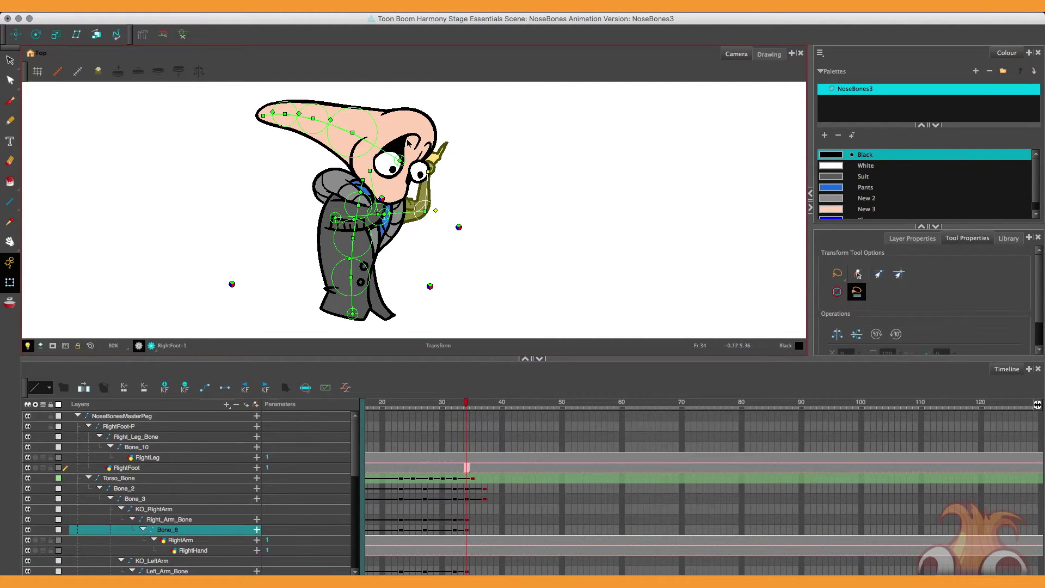
Pose both arms at frame 37, aligned with the last torso bone keyframes
{"action": "key", "text": "period"}
{"action": "key", "text": "period"}
{"action": "key", "text": "period"}
{"action": "key", "text": "period"}
{"action": "left_click", "coordinate": [379, 229]}
{"action": "left_click_drag", "start_coordinate": [393, 205], "coordinate": [401, 208]}
{"action": "left_click_drag", "start_coordinate": [426, 225], "coordinate": [448, 211]}
Play back the arm and torso motion from frame 23 to review its timing
{"action": "key", "text": "1"}
{"action": "key", "text": "1"}
{"action": "left_click_drag", "start_coordinate": [395, 403], "coordinate": [409, 433]}
{"action": "key", "text": "shift+Return"}
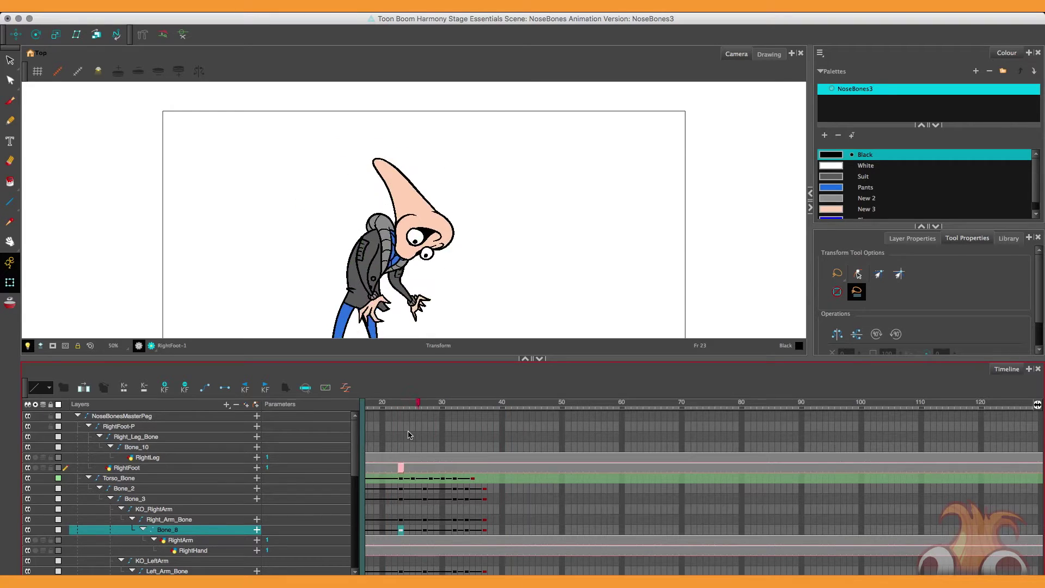
{"action": "key", "text": "shift+Return"}
{"action": "key", "text": "shift+Return"}
{"action": "key", "text": "shift+Return"}
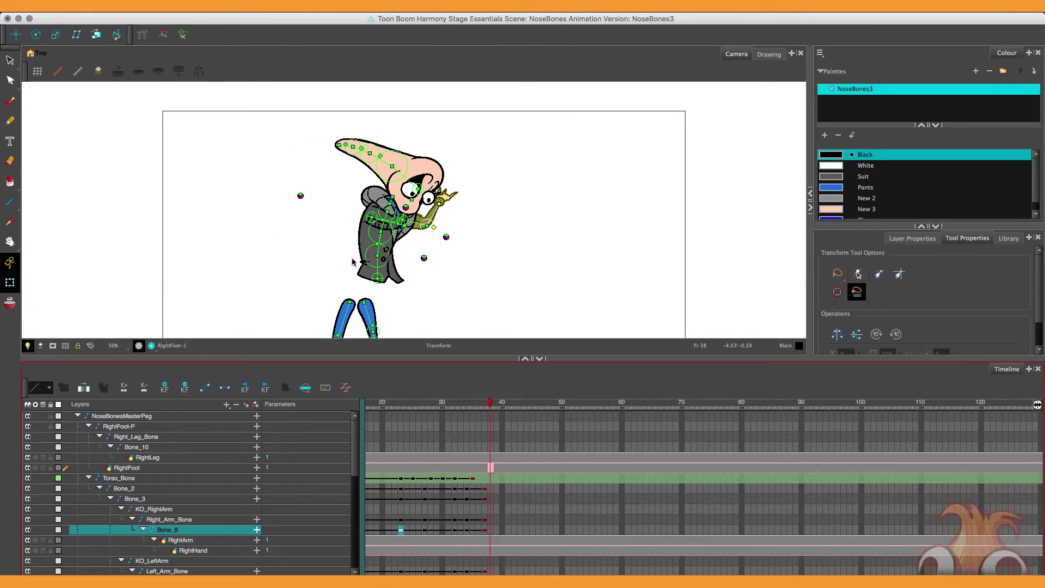
Move the last keyframes of the right and left arm bones two frames later, to frame 39
{"action": "key", "text": "2"}
{"action": "left_click_drag", "start_coordinate": [464, 517], "coordinate": [465, 528]}
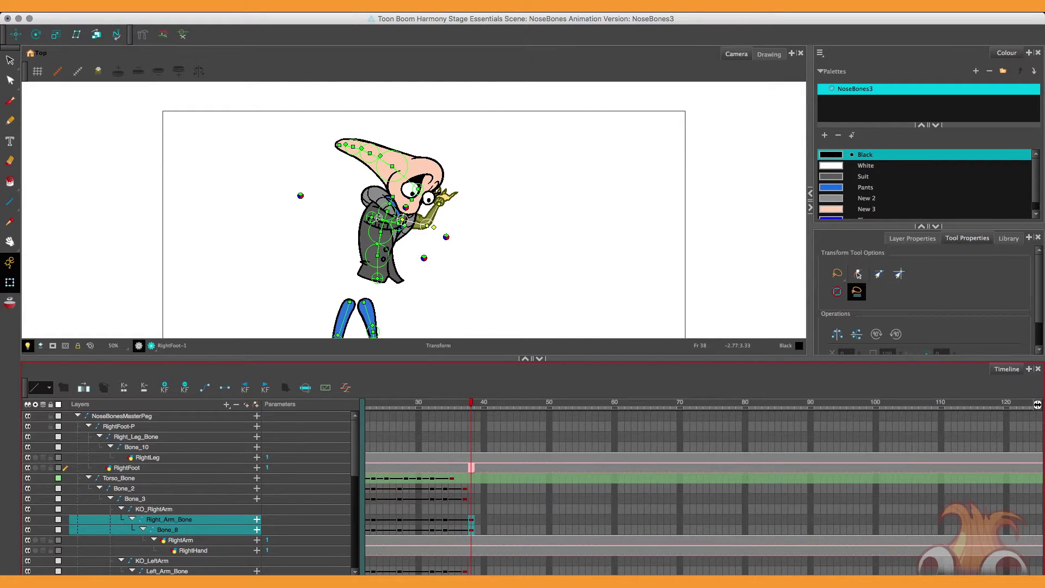
{"action": "left_click", "coordinate": [380, 218]}
{"action": "scroll", "coordinate": [488, 552], "scroll_direction": "down", "scroll_amount": 3}
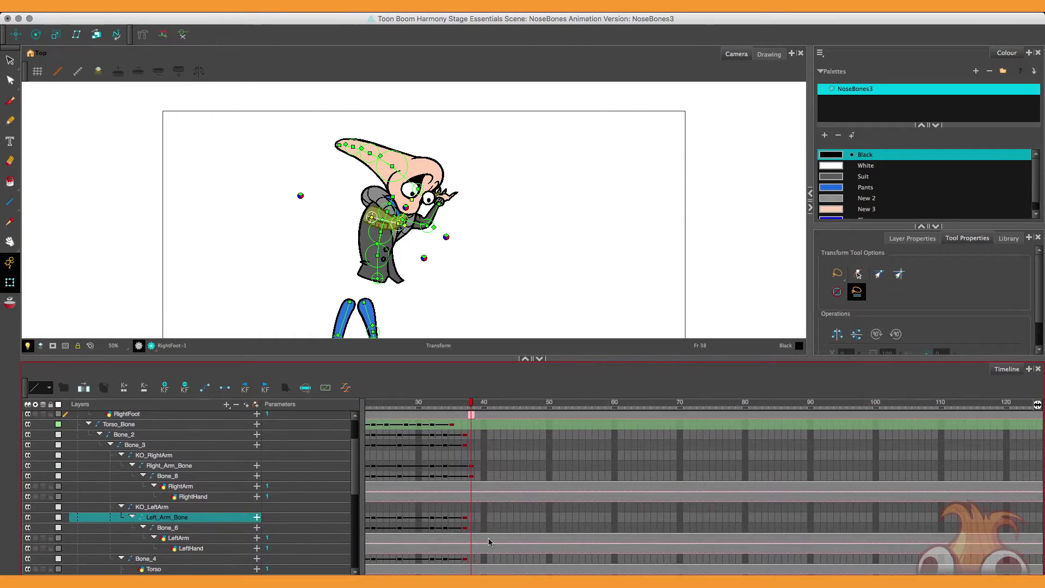
{"action": "left_click_drag", "start_coordinate": [470, 527], "coordinate": [471, 517]}
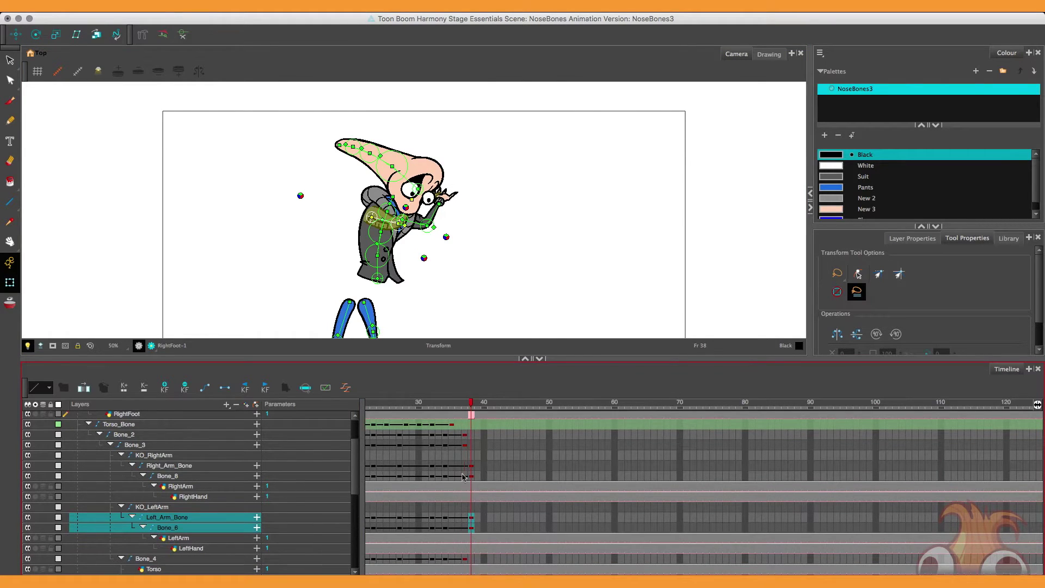
{"action": "mouse_move", "coordinate": [463, 413]}
{"action": "left_mouse_down"}
{"action": "mouse_move", "coordinate": [450, 412]}
{"action": "mouse_move", "coordinate": [473, 419]}
{"action": "left_mouse_up"}
{"action": "left_click_drag", "start_coordinate": [476, 521], "coordinate": [478, 521]}
{"action": "left_click_drag", "start_coordinate": [471, 476], "coordinate": [471, 466]}
{"action": "left_click_drag", "start_coordinate": [472, 472], "coordinate": [477, 473]}
Move the frame 34 keyframes of both arms' bones one frame later, to frame 35
{"action": "left_click", "coordinate": [437, 405]}
{"action": "left_click_drag", "start_coordinate": [437, 406], "coordinate": [448, 467]}
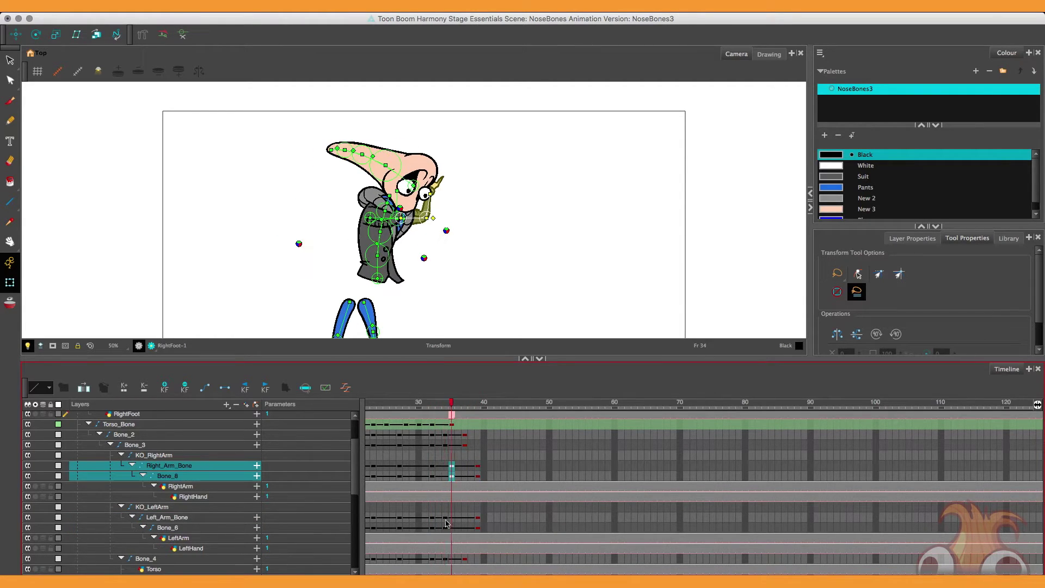
{"action": "left_click_drag", "start_coordinate": [451, 517], "coordinate": [451, 527]}
Rotate the left and right upper arms upward at frame 35 so the elbows sit higher by the head
{"action": "scroll", "coordinate": [465, 516], "scroll_direction": "left", "scroll_amount": 5}
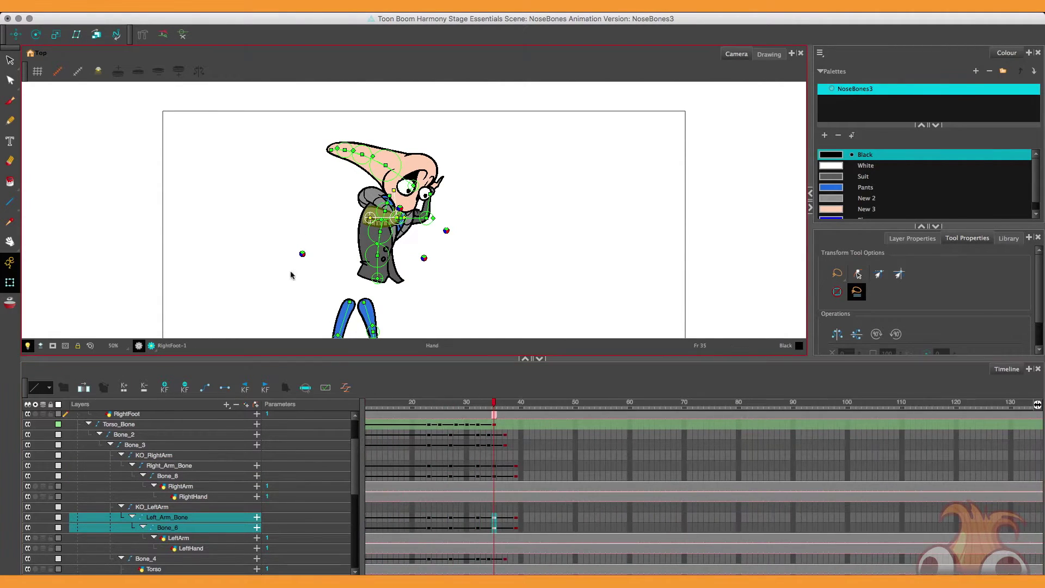
{"action": "key", "text": "2"}
{"action": "key", "text": "2"}
{"action": "key", "text": "2"}
{"action": "left_click_drag", "start_coordinate": [291, 261], "coordinate": [333, 304]}
{"action": "left_click_drag", "start_coordinate": [387, 268], "coordinate": [374, 245]}
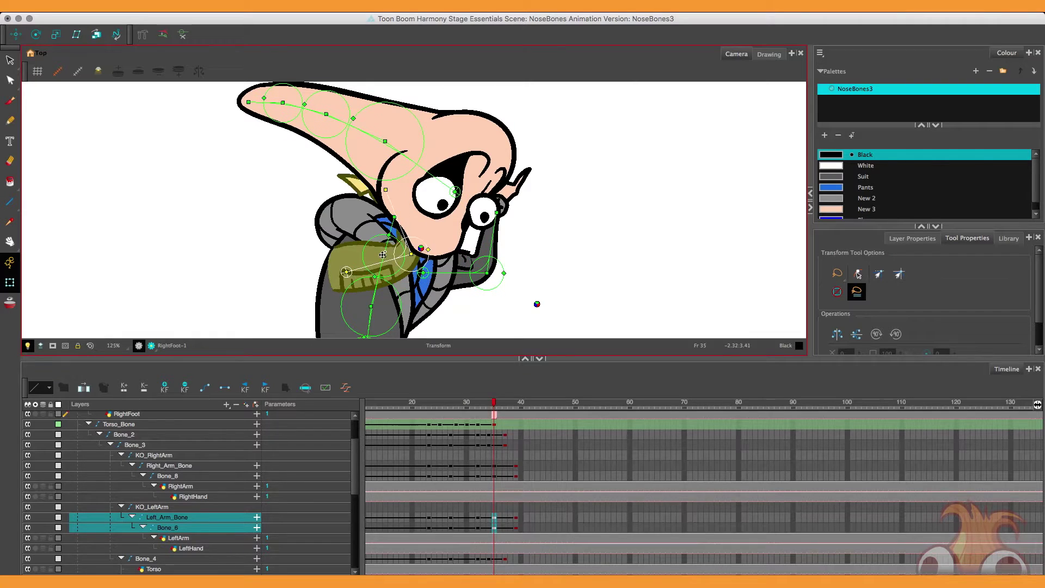
{"action": "left_click_drag", "start_coordinate": [461, 272], "coordinate": [461, 244]}
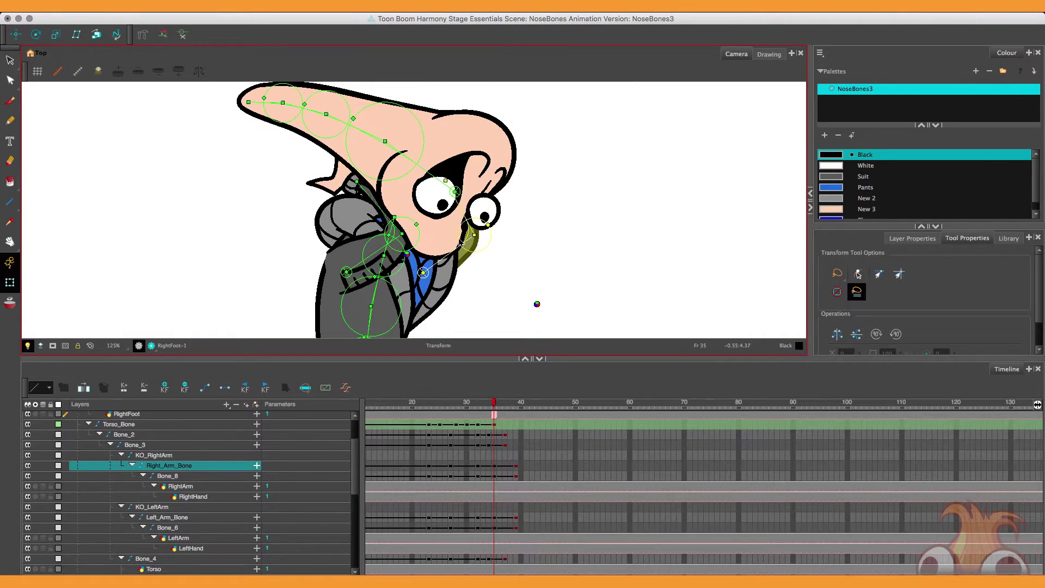
Expand the LeftArm layer's parameters and set its Pos z to 0.001
{"action": "key", "text": "shift+m"}
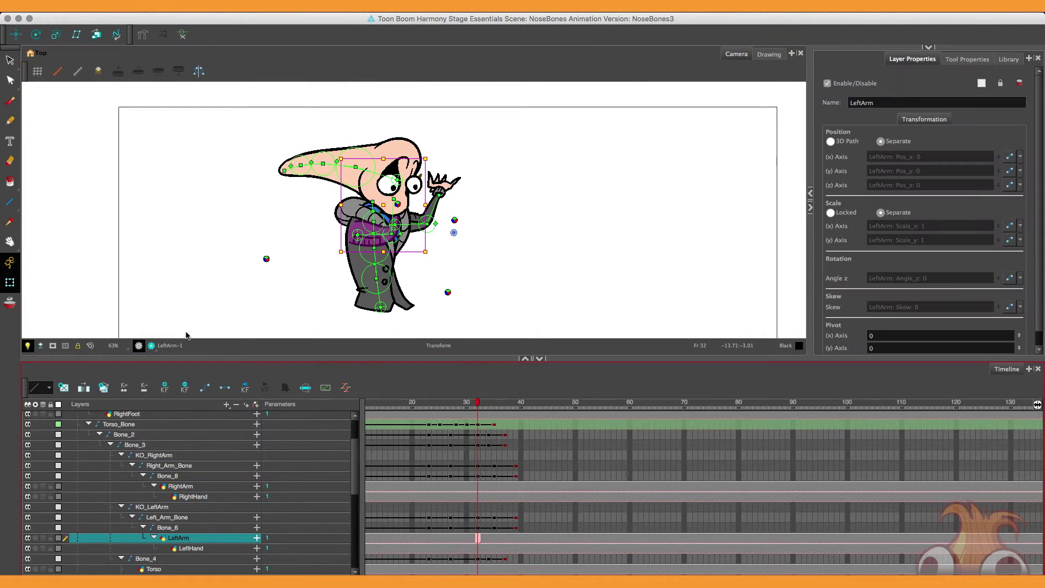
{"action": "left_click", "coordinate": [256, 537]}
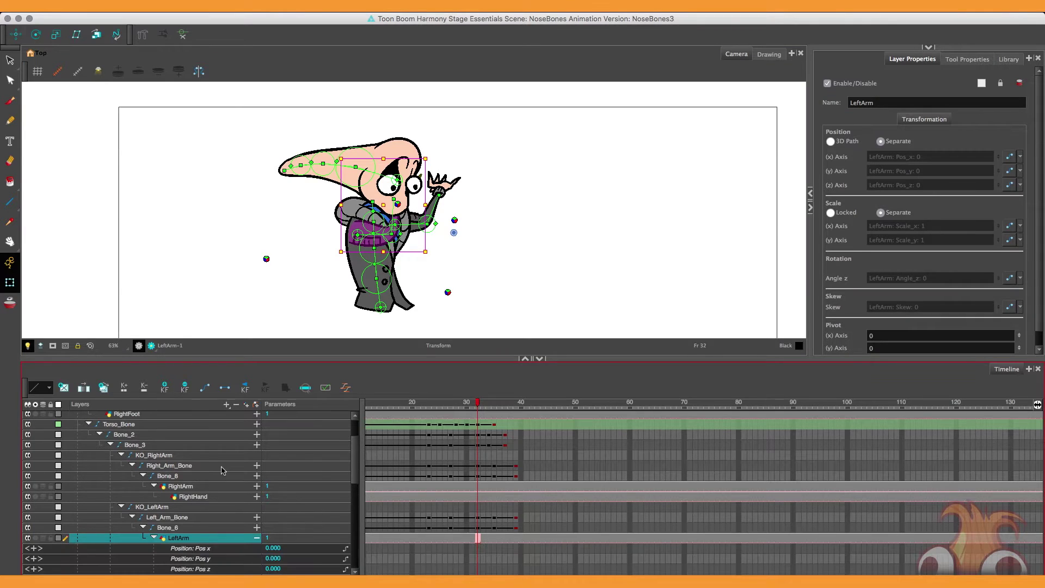
{"action": "scroll", "coordinate": [352, 490], "scroll_direction": "down", "scroll_amount": 3}
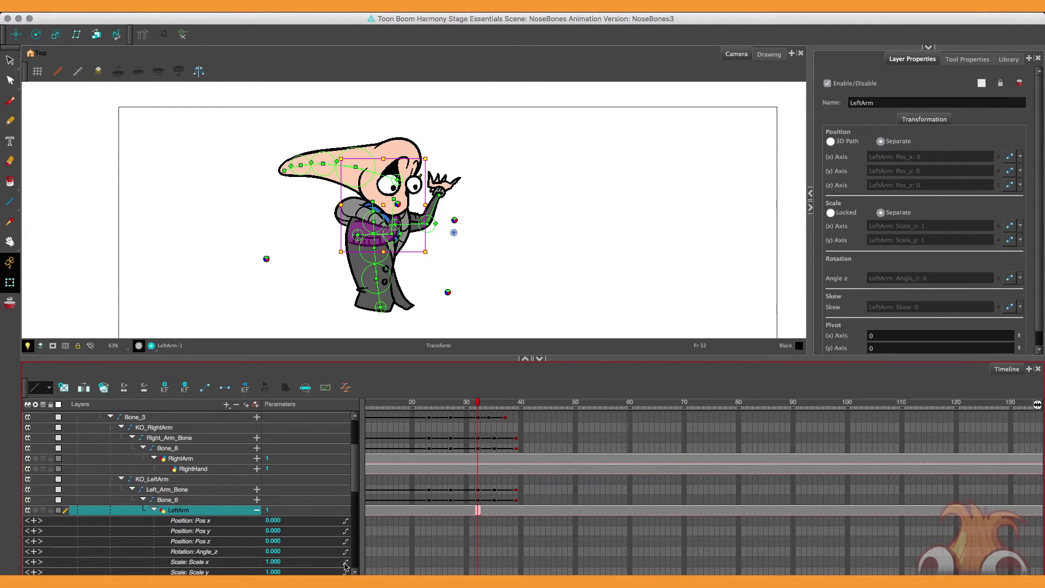
{"action": "scroll", "coordinate": [349, 495], "scroll_direction": "down", "scroll_amount": 3}
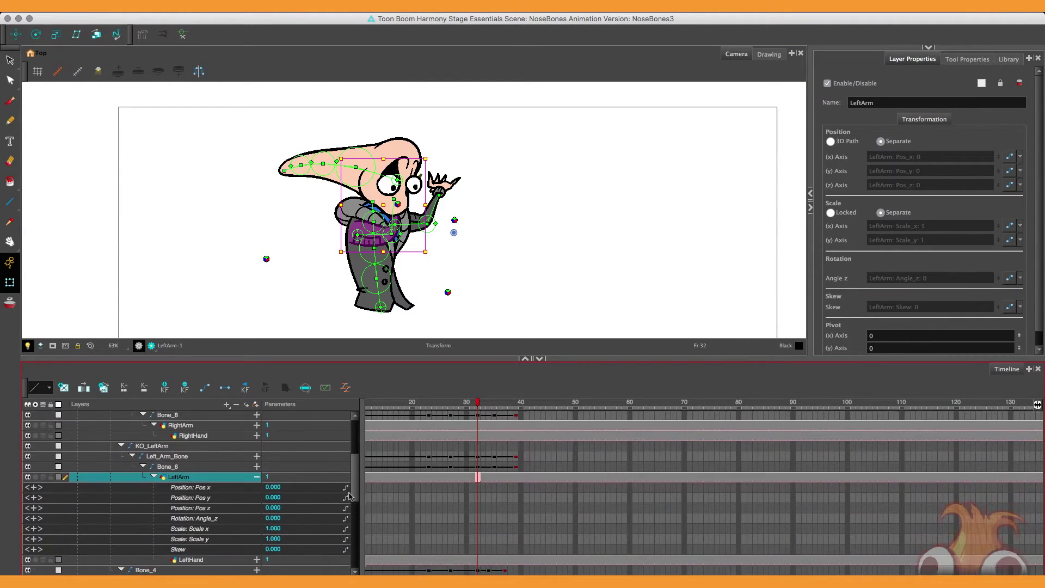
{"action": "double_click", "coordinate": [277, 509]}
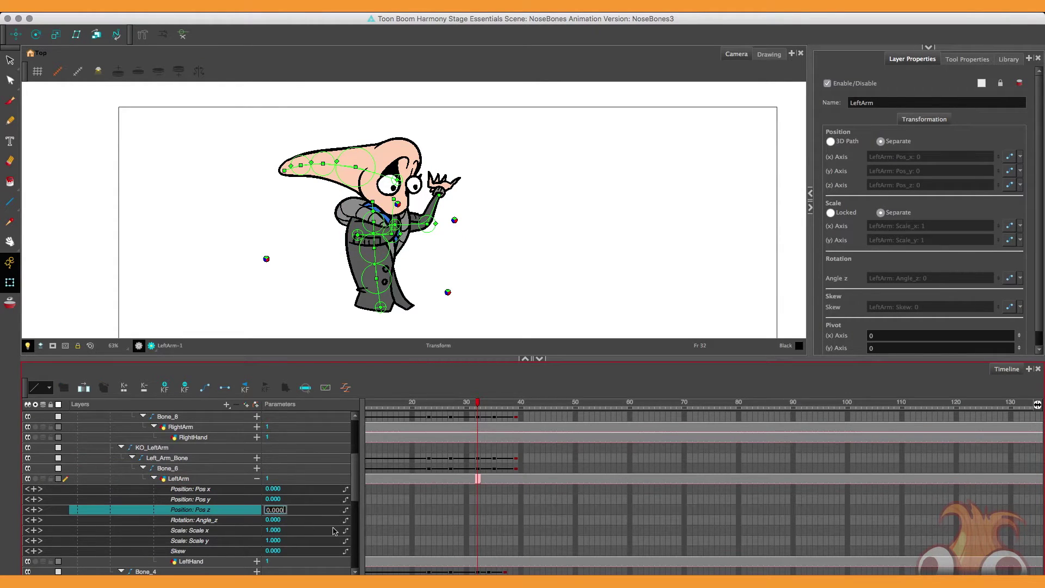
{"action": "type", "text": "0.001"}
{"action": "key", "text": "Return"}
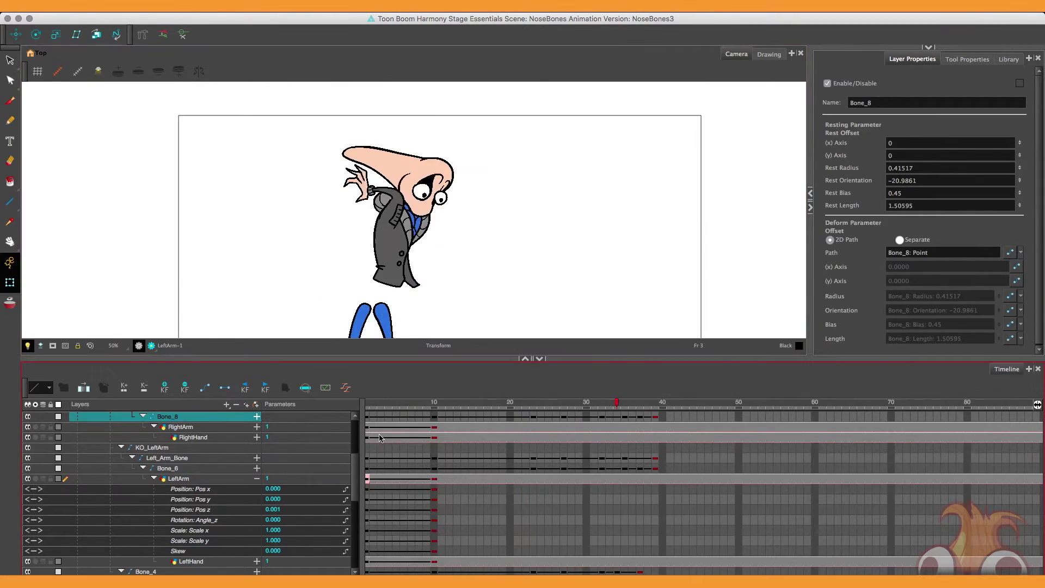
Decrease the exposure by one frame at frame 33 on both arms' bone layers to pull the following keyframes earlier
{"action": "mouse_move", "coordinate": [379, 438]}
{"action": "left_mouse_down"}
{"action": "mouse_move", "coordinate": [548, 406]}
{"action": "mouse_move", "coordinate": [656, 443]}
{"action": "left_mouse_up"}
{"action": "left_click", "coordinate": [626, 460]}
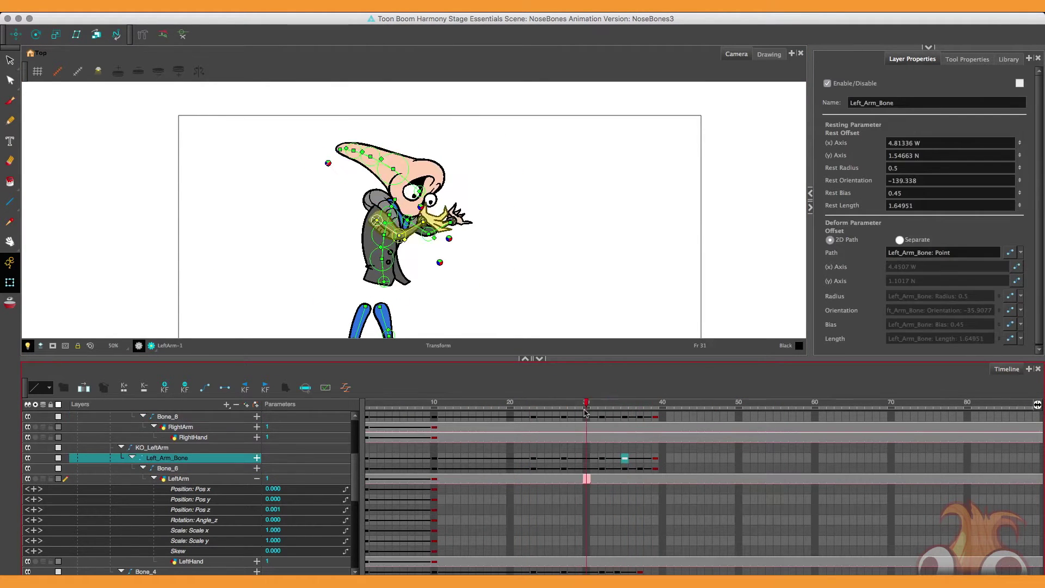
{"action": "scroll", "coordinate": [626, 463], "scroll_direction": "up", "scroll_amount": 4}
{"action": "left_click", "coordinate": [612, 453]}
{"action": "left_click_drag", "start_coordinate": [612, 452], "coordinate": [612, 460]}
{"action": "key", "text": "minus"}
{"action": "left_click_drag", "start_coordinate": [611, 502], "coordinate": [612, 511]}
{"action": "key", "text": "minus"}
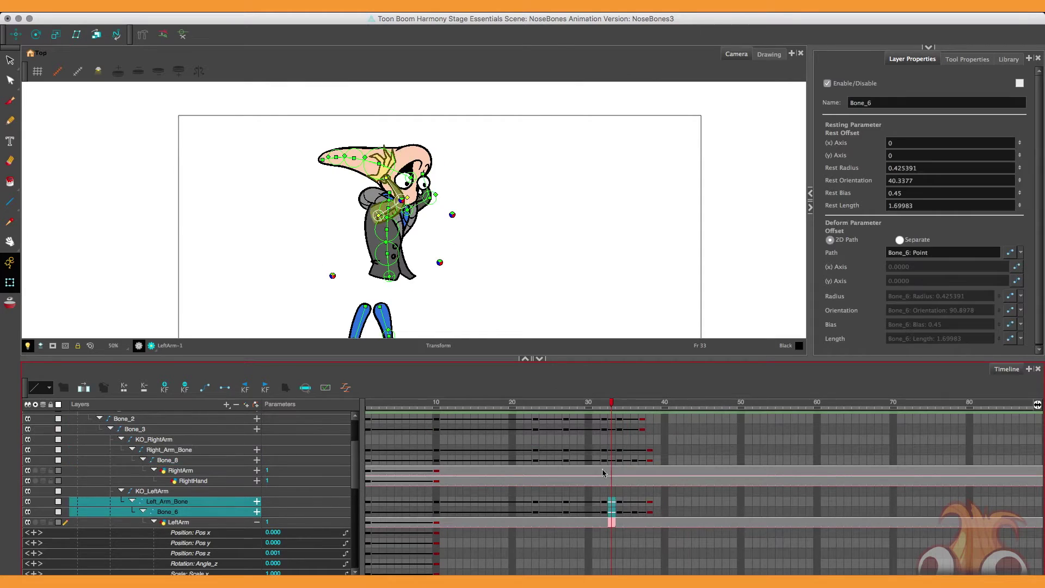
Play the animation from frame 23 and move the last keyframes of Bone_2 and Bone_3 to frame 38
{"action": "left_click", "coordinate": [537, 405]}
{"action": "key", "text": "Return"}
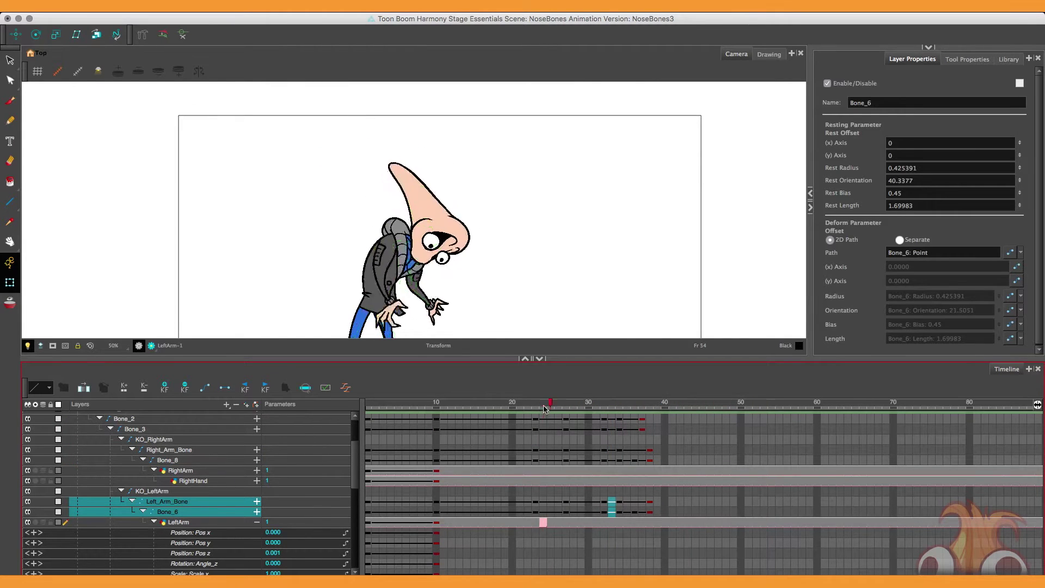
{"action": "left_click", "coordinate": [643, 421]}
{"action": "left_click", "coordinate": [641, 432], "text": "shift"}
{"action": "left_click_drag", "start_coordinate": [642, 429], "coordinate": [577, 419]}
{"action": "key", "text": "Return"}
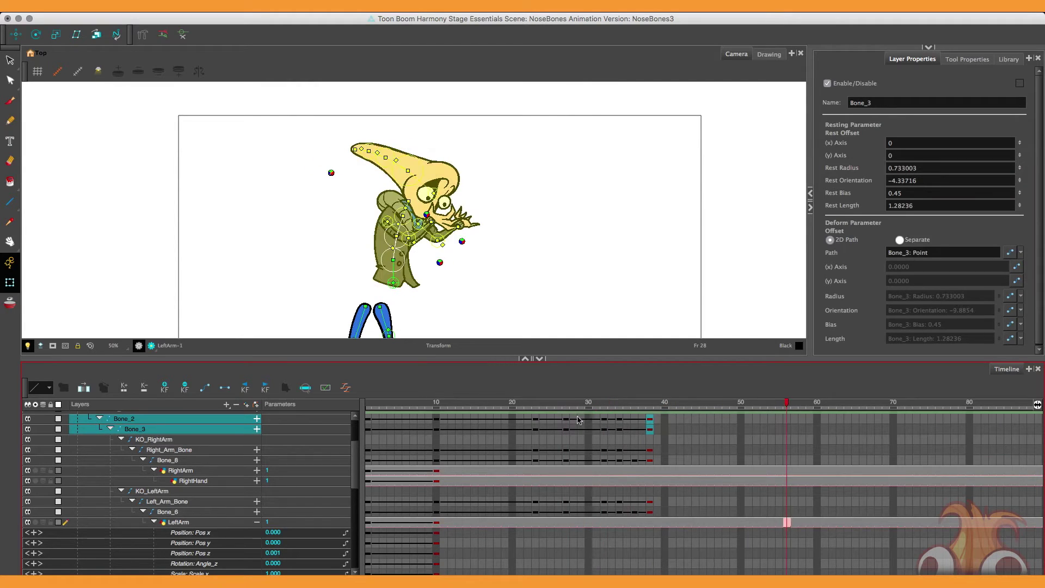
Refine the ending arm poses around frame 38 with small adjustments to the left and right arm bones
{"action": "left_click", "coordinate": [652, 511]}
{"action": "key", "text": "2"}
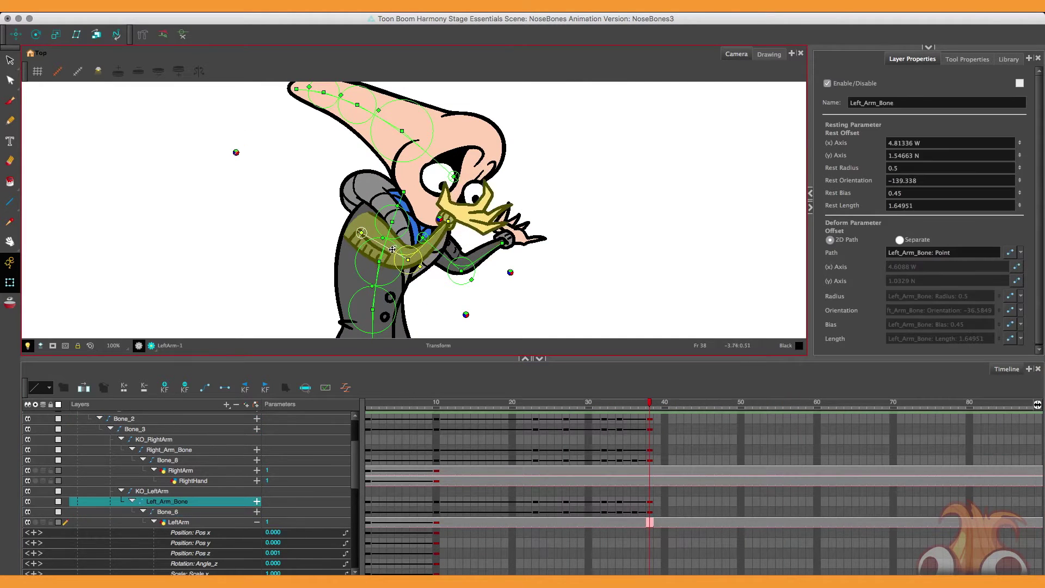
{"action": "left_click_drag", "start_coordinate": [451, 218], "coordinate": [453, 223]}
{"action": "left_click_drag", "start_coordinate": [448, 260], "coordinate": [459, 242]}
{"action": "left_click_drag", "start_coordinate": [487, 211], "coordinate": [493, 215]}
{"action": "left_click_drag", "start_coordinate": [460, 242], "coordinate": [460, 238]}
{"action": "left_click_drag", "start_coordinate": [496, 211], "coordinate": [501, 212]}
{"action": "left_click_drag", "start_coordinate": [457, 240], "coordinate": [457, 235]}
{"action": "left_click_drag", "start_coordinate": [502, 203], "coordinate": [499, 201]}
{"action": "left_click_drag", "start_coordinate": [414, 244], "coordinate": [413, 246]}
{"action": "left_click_drag", "start_coordinate": [460, 216], "coordinate": [459, 215]}
Select the right leg layers from RightFoot-P down to RightFoot at frame 23 and assign them a blue layer colour
{"action": "key", "text": "2"}
{"action": "key", "text": "1"}
{"action": "left_click_drag", "start_coordinate": [330, 246], "coordinate": [337, 248]}
{"action": "key", "text": "1"}
{"action": "key", "text": "1"}
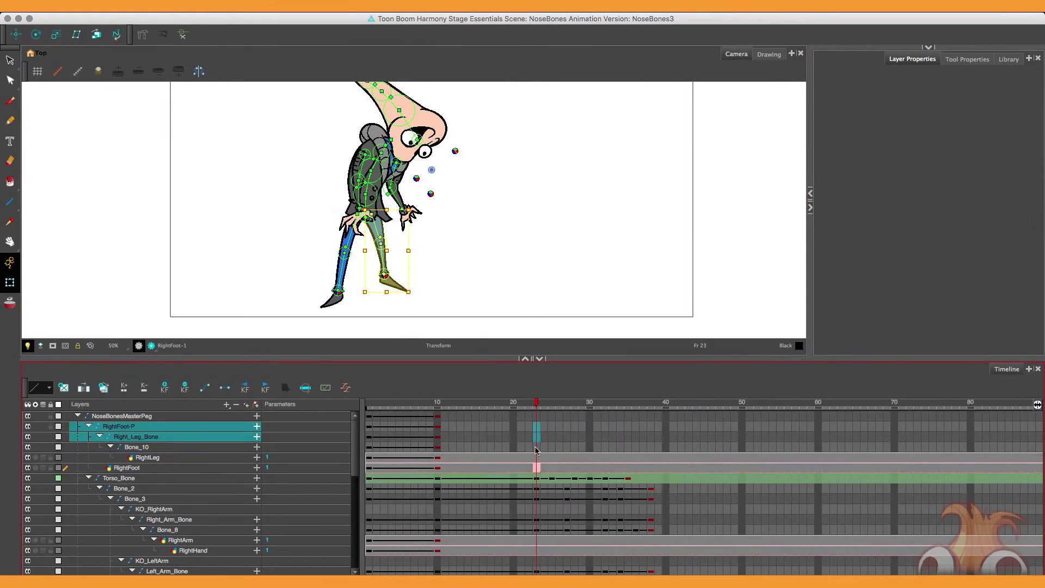
{"action": "left_click_drag", "start_coordinate": [536, 450], "coordinate": [537, 468]}
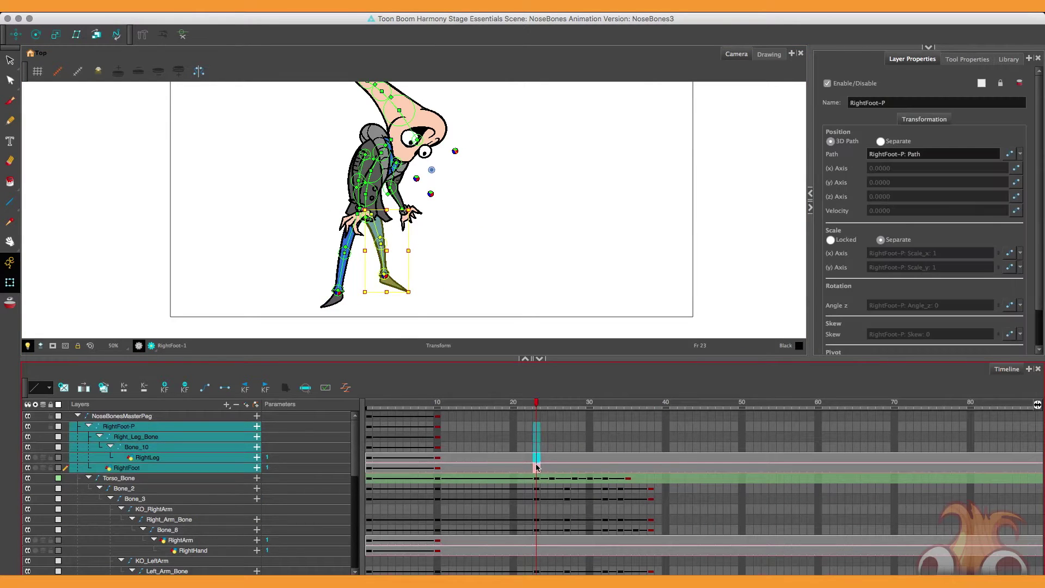
{"action": "left_click", "coordinate": [59, 427]}
{"action": "left_click", "coordinate": [312, 273]}
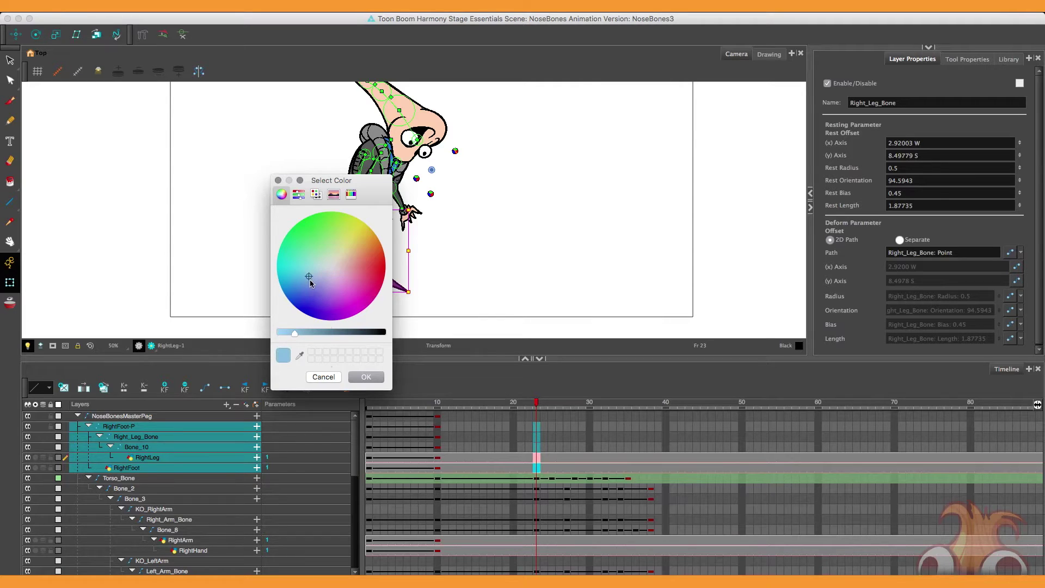
{"action": "left_click_drag", "start_coordinate": [304, 337], "coordinate": [312, 327]}
{"action": "left_click", "coordinate": [359, 379]}
Select the left leg layers from LeftFoot-P down to LeftFoot at frame 23 and assign them a muted violet-blue layer colour
{"action": "left_click_drag", "start_coordinate": [537, 499], "coordinate": [537, 541]}
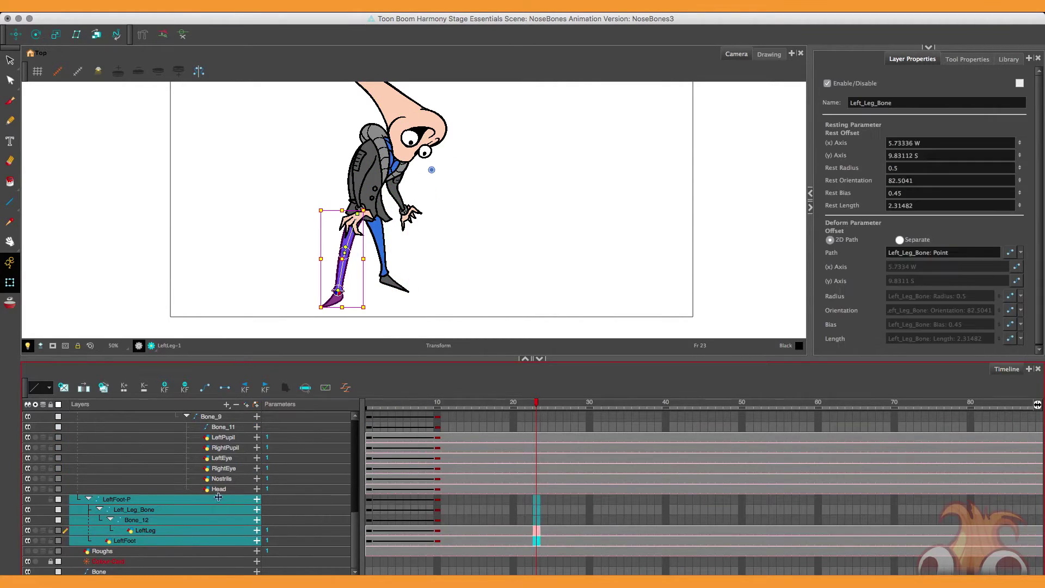
{"action": "left_click", "coordinate": [59, 521]}
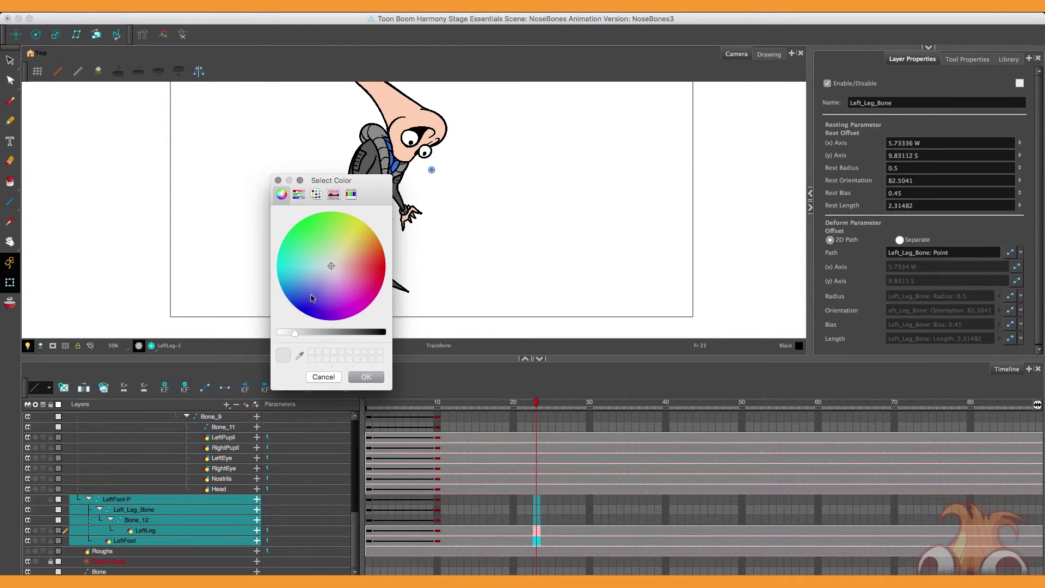
{"action": "left_click", "coordinate": [313, 331]}
{"action": "left_click", "coordinate": [319, 281]}
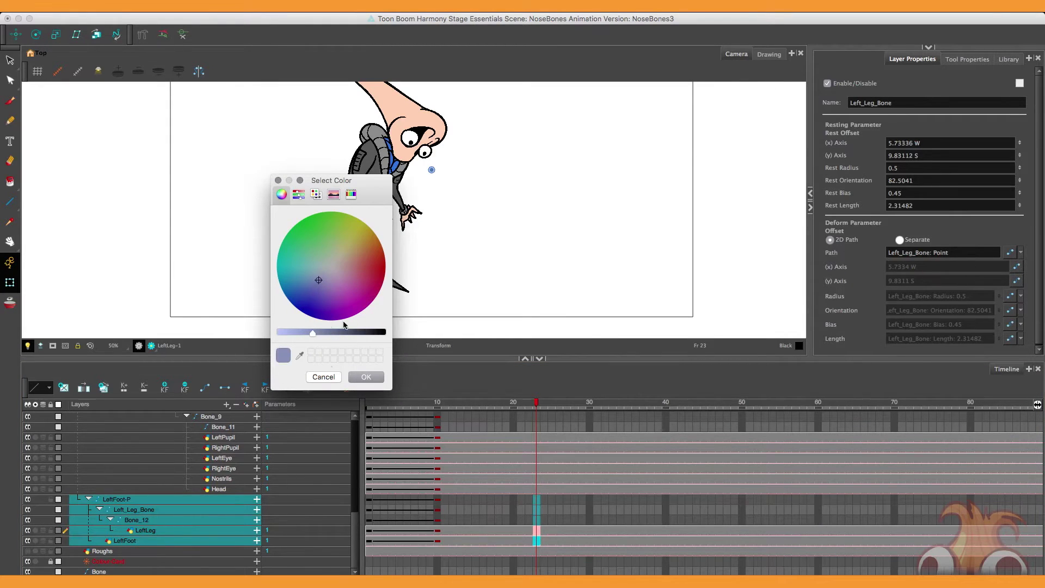
{"action": "left_click", "coordinate": [365, 377]}
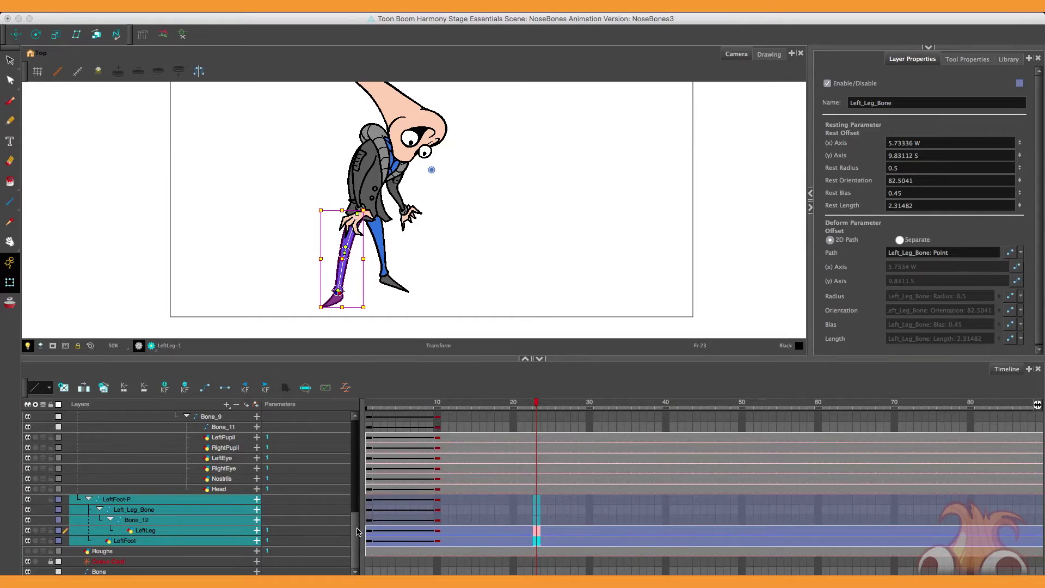
Collapse the arm and head layers under Bone_3 so both leg hierarchies fit in the layer list
{"action": "scroll", "coordinate": [182, 471], "scroll_direction": "up", "scroll_amount": 4}
{"action": "left_click", "coordinate": [122, 467]}
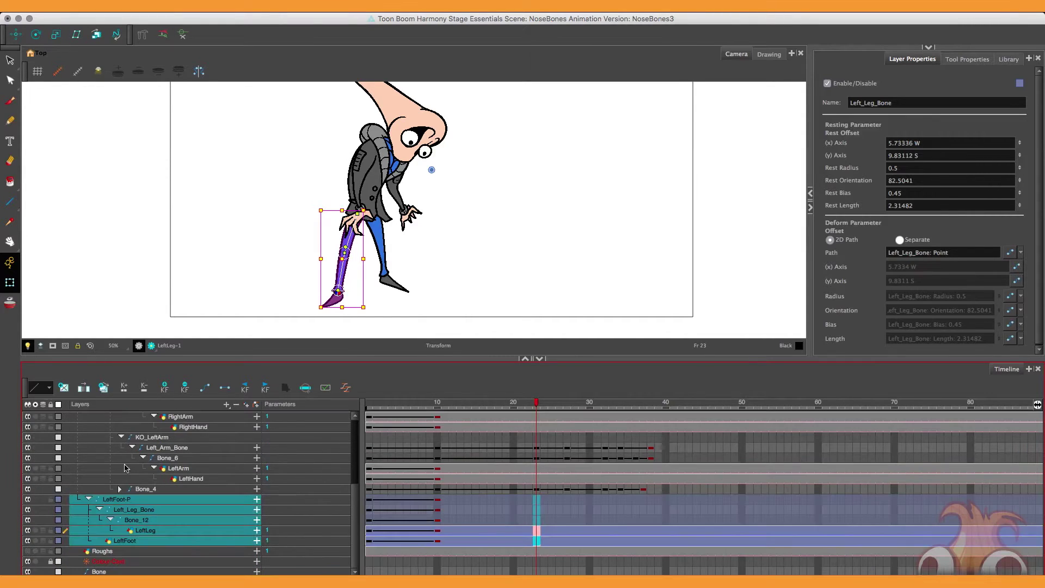
{"action": "left_click", "coordinate": [121, 437]}
{"action": "left_click", "coordinate": [109, 417]}
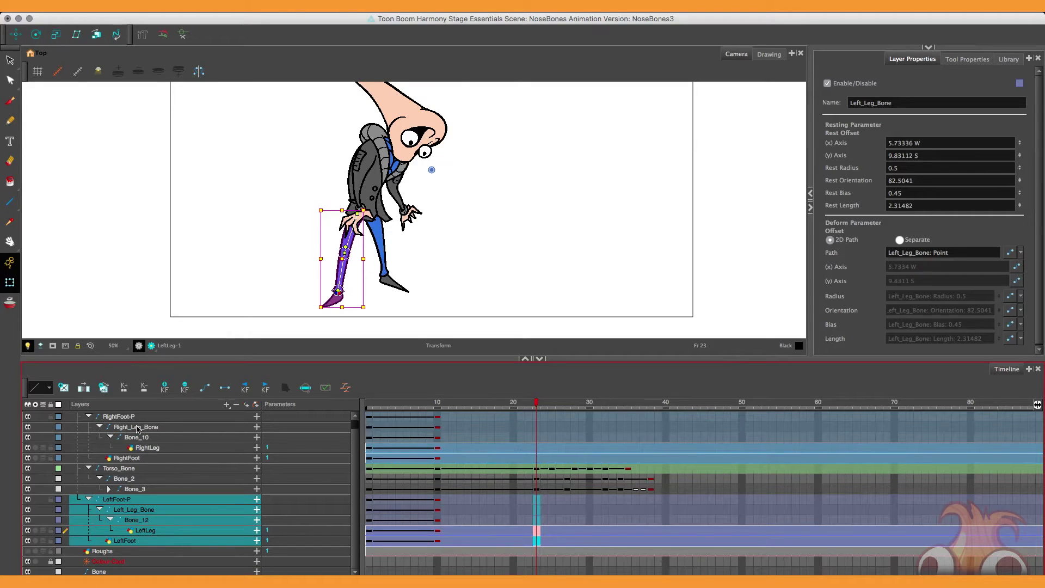
Add keyframes at frame 23 on all right leg layers and all left leg layers
{"action": "left_click_drag", "start_coordinate": [536, 404], "coordinate": [537, 499]}
{"action": "left_click_drag", "start_coordinate": [536, 459], "coordinate": [537, 419]}
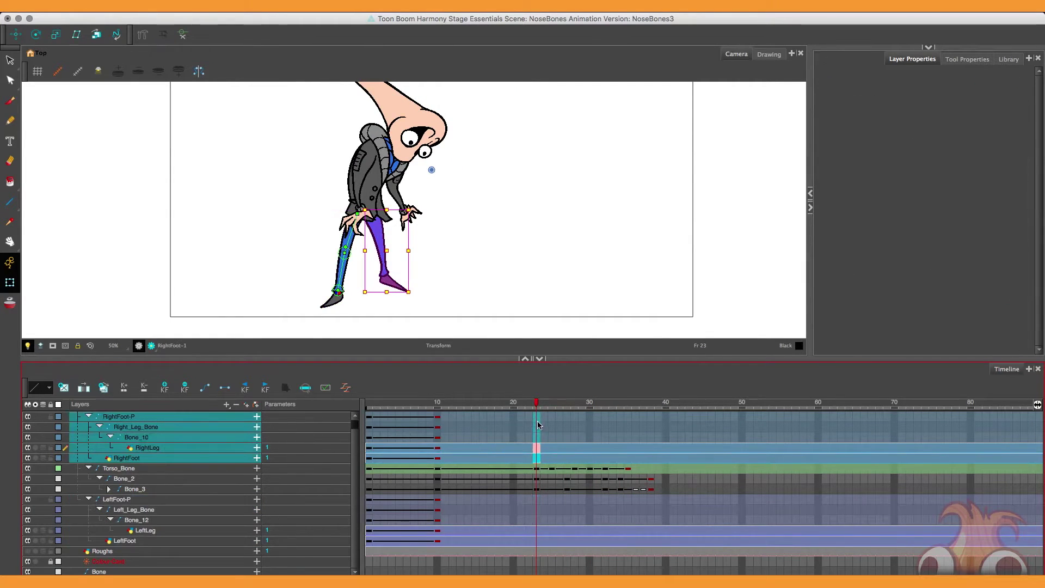
{"action": "left_click", "coordinate": [163, 392]}
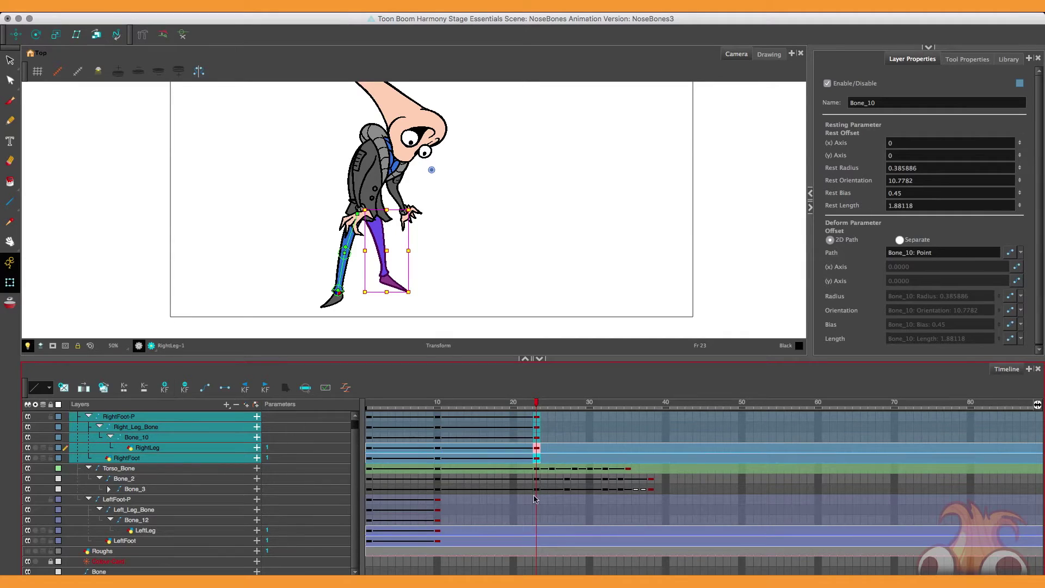
{"action": "left_click_drag", "start_coordinate": [536, 501], "coordinate": [536, 540]}
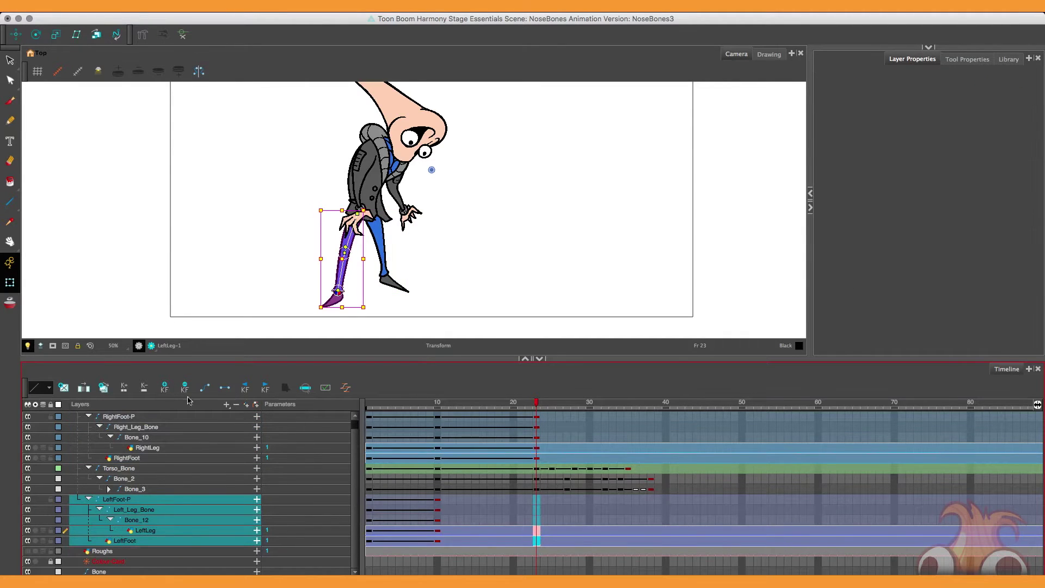
{"action": "left_click", "coordinate": [165, 388]}
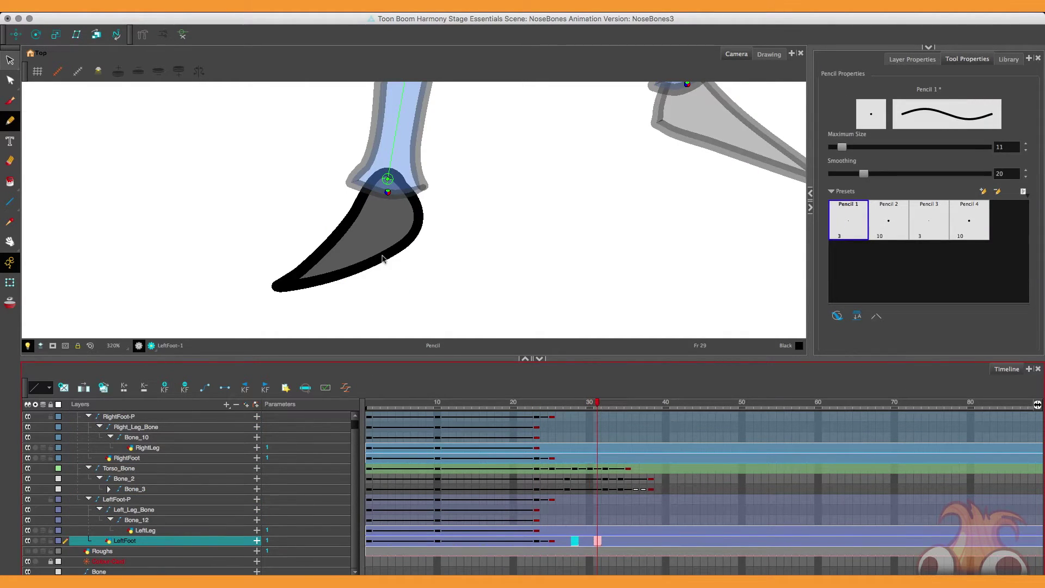
Create an empty LeftFoot drawing at frame 35, enable onion skin and outline a bent, upright foot in black
{"action": "scroll", "coordinate": [383, 262], "scroll_direction": "down", "scroll_amount": 3}
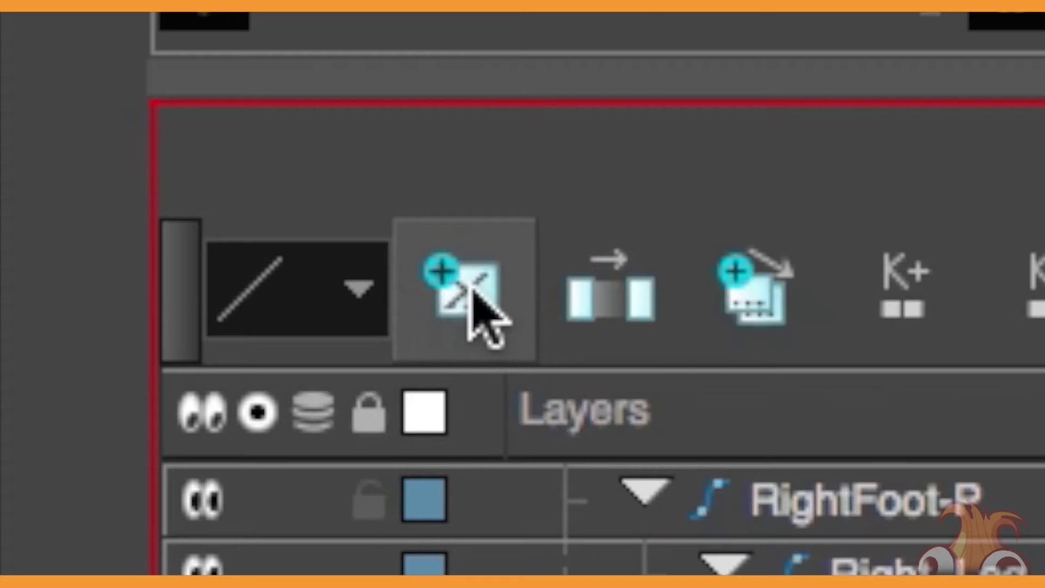
{"action": "left_click", "coordinate": [473, 294]}
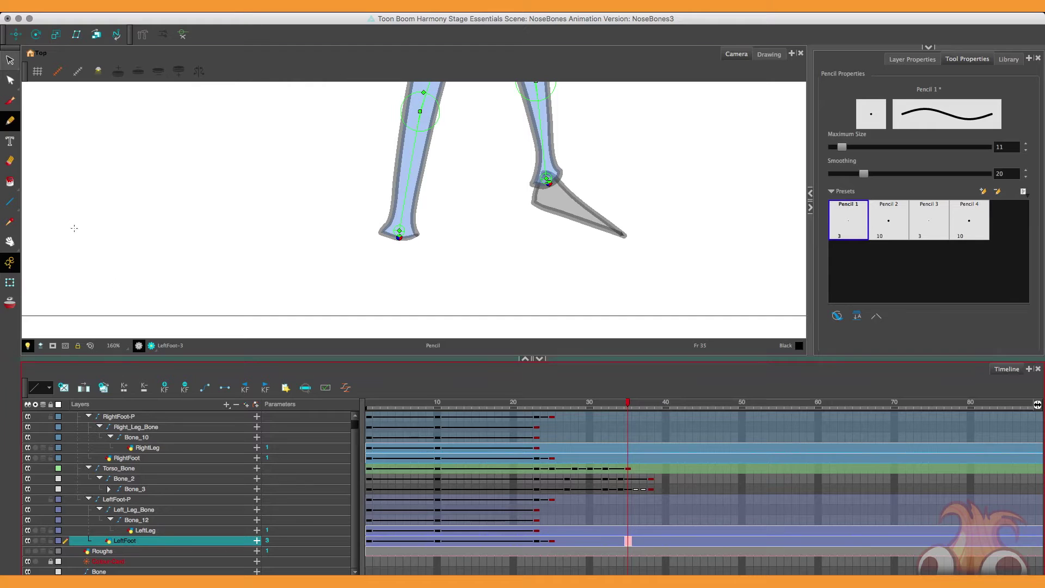
{"action": "left_click", "coordinate": [8, 305]}
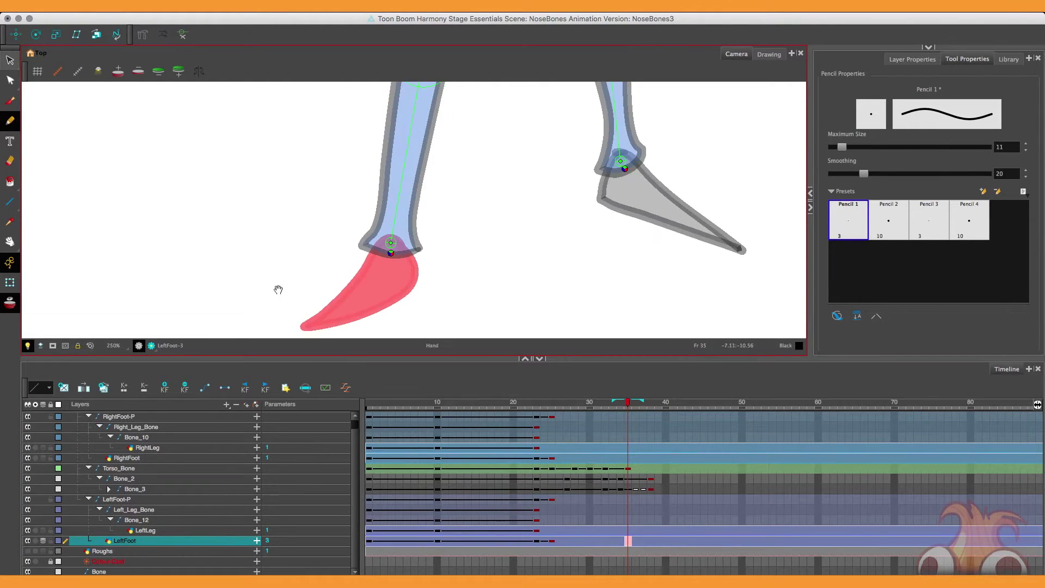
{"action": "scroll", "coordinate": [311, 267], "scroll_direction": "up", "scroll_amount": 2}
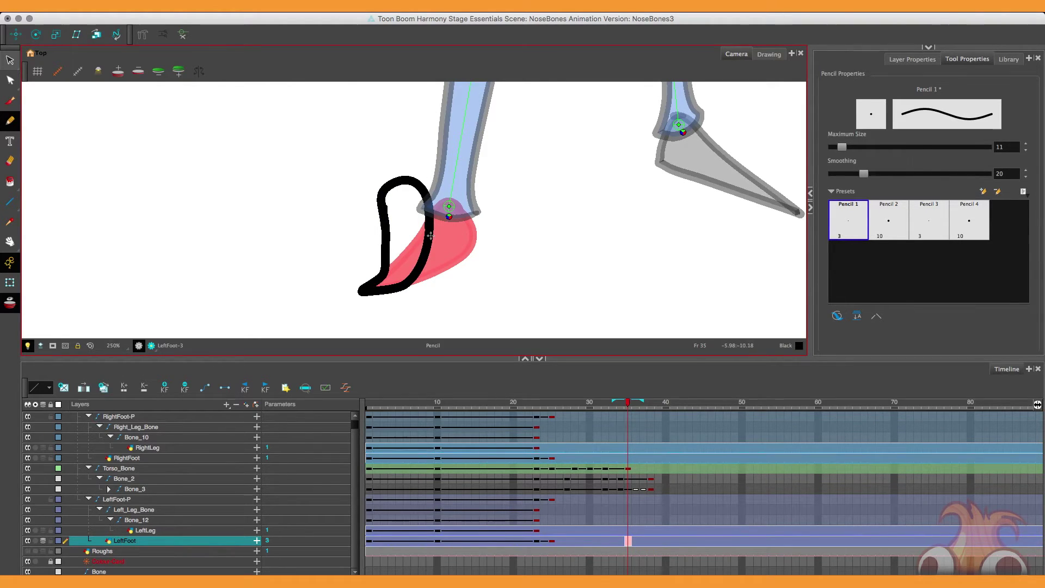
Create an empty LeftFoot drawing at frame 34 and outline an in-between foot shape in black
{"action": "left_click", "coordinate": [620, 541]}
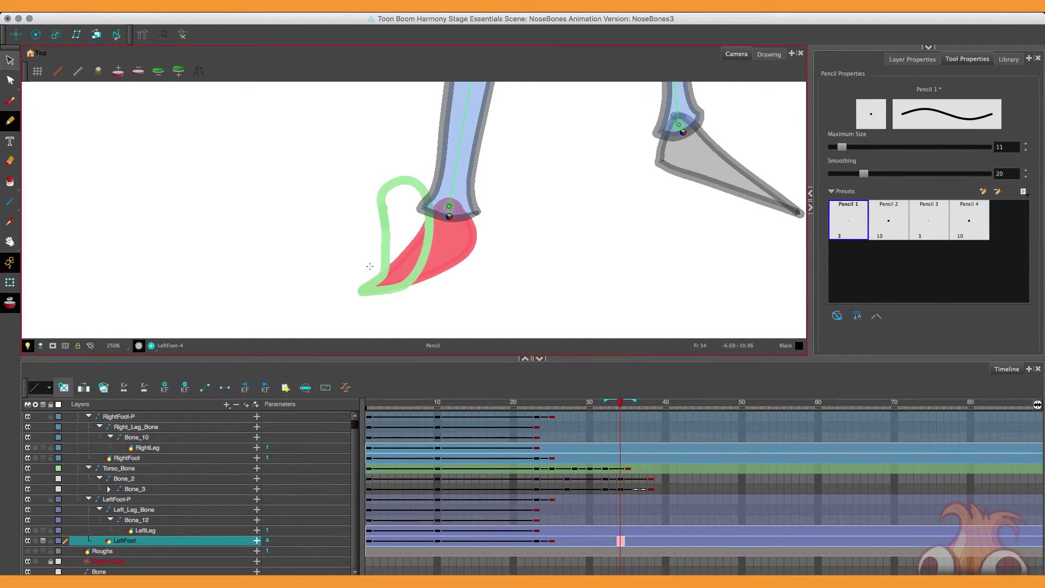
{"action": "key", "text": "2"}
{"action": "mouse_move", "coordinate": [398, 309]}
{"action": "left_mouse_down"}
{"action": "mouse_move", "coordinate": [354, 307]}
{"action": "mouse_move", "coordinate": [389, 261]}
{"action": "mouse_move", "coordinate": [403, 219]}
{"action": "mouse_move", "coordinate": [417, 195]}
{"action": "mouse_move", "coordinate": [451, 186]}
{"action": "mouse_move", "coordinate": [470, 213]}
{"action": "mouse_move", "coordinate": [456, 256]}
{"action": "mouse_move", "coordinate": [375, 309]}
{"action": "left_mouse_up"}
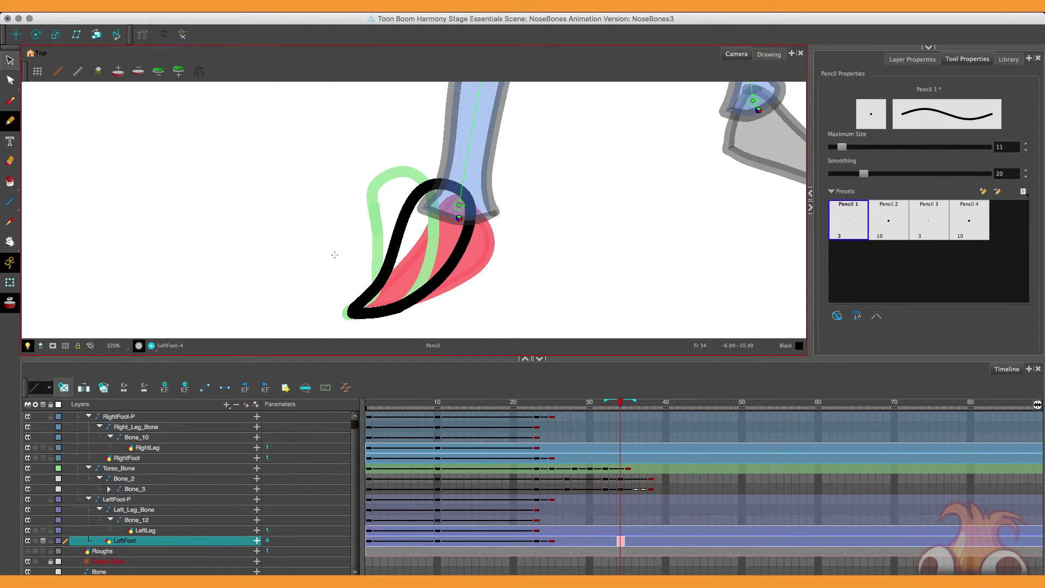
Choose the Suit colour from the NoseBones3 palette and set up the Paint tool's gap-closing option
{"action": "left_click_drag", "start_coordinate": [896, 47], "coordinate": [870, 275]}
{"action": "left_click", "coordinate": [863, 192]}
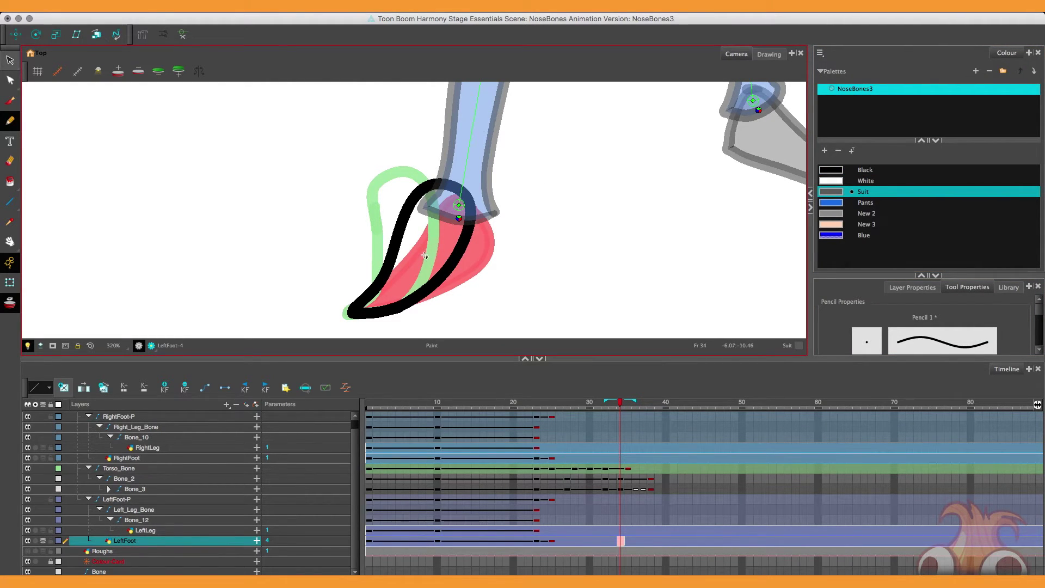
{"action": "key", "text": "comma"}
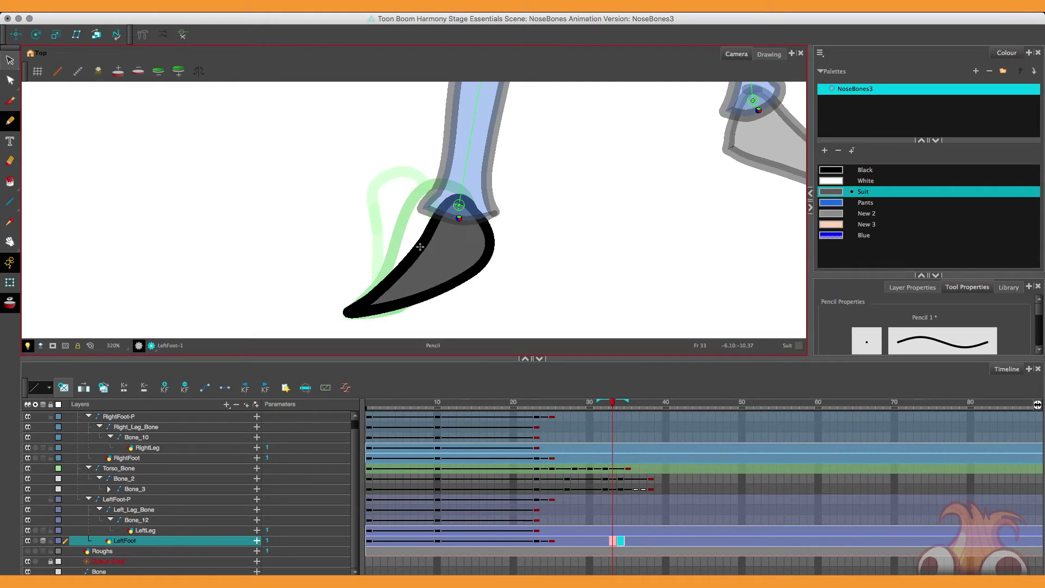
{"action": "key", "text": "period"}
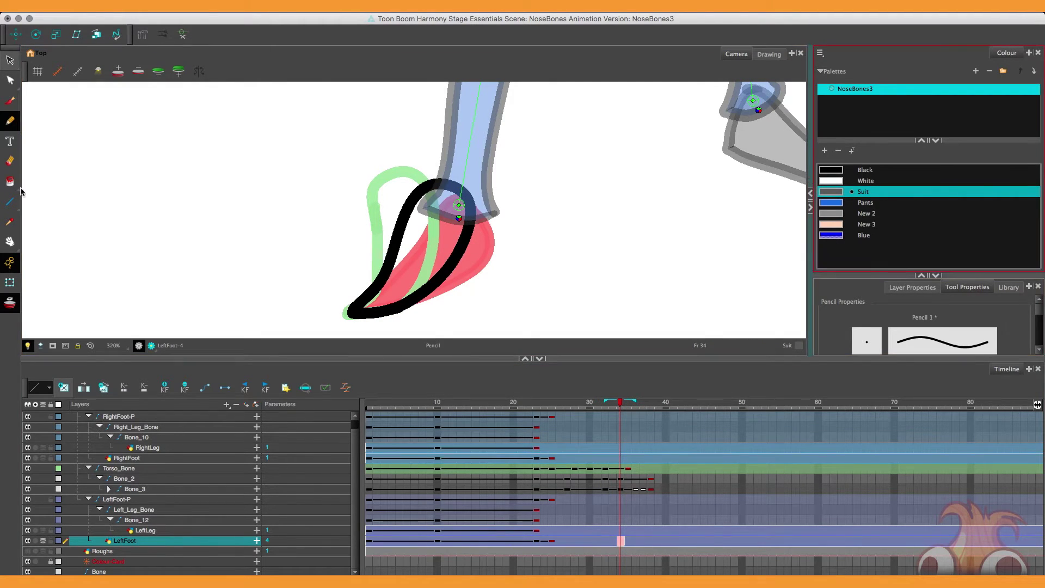
{"action": "key", "text": "alt+i"}
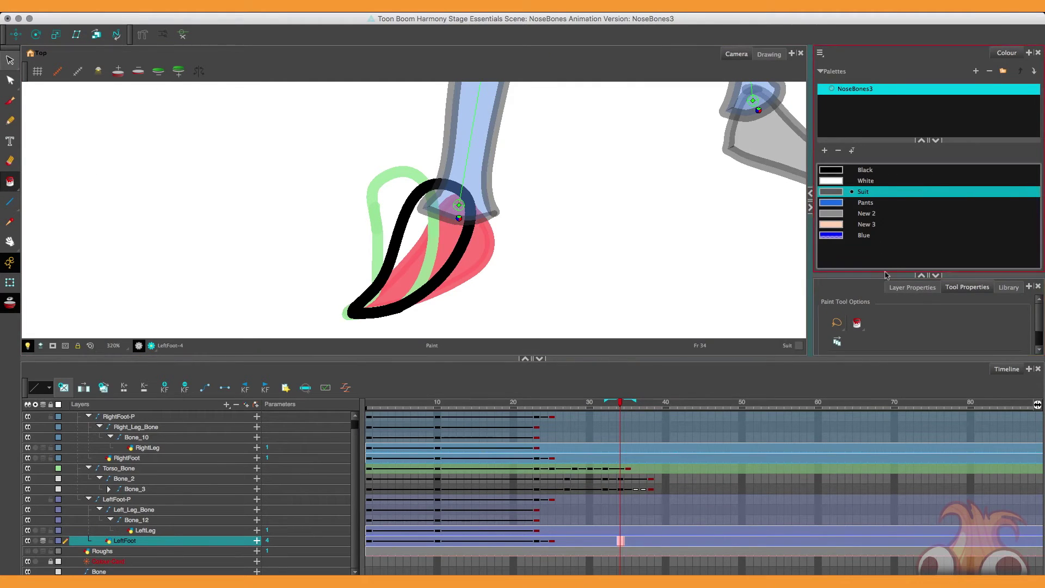
{"action": "left_click_drag", "start_coordinate": [844, 138], "coordinate": [844, 83]}
{"action": "left_click_drag", "start_coordinate": [849, 275], "coordinate": [842, 198]}
{"action": "left_click", "coordinate": [836, 285]}
{"action": "left_click", "coordinate": [846, 313]}
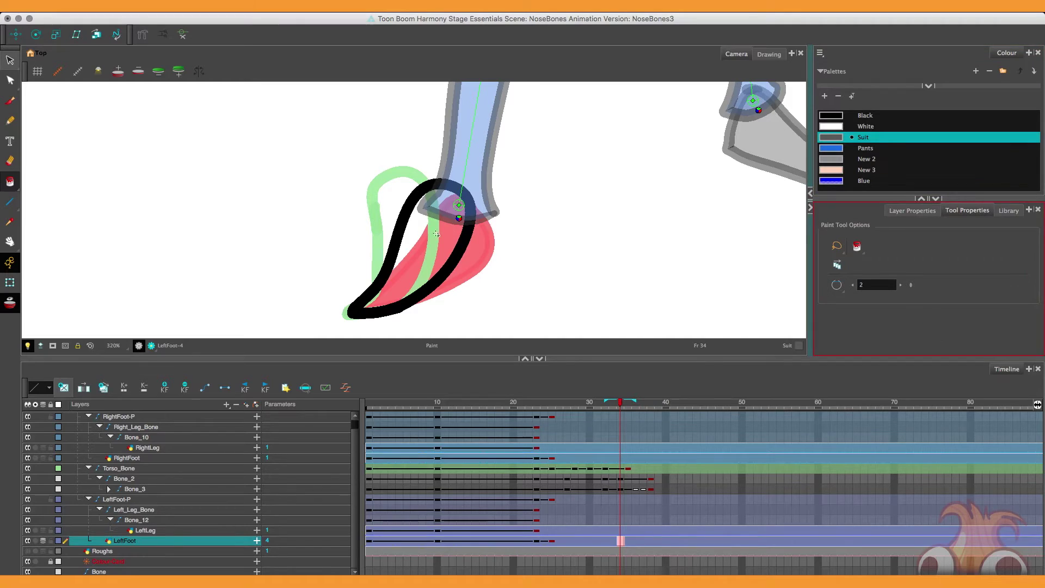
Fill the LeftFoot outlines at frames 34 and 35 with the Suit colour
{"action": "left_click_drag", "start_coordinate": [437, 233], "coordinate": [388, 271]}
{"action": "key", "text": "period"}
{"action": "left_click", "coordinate": [390, 229]}
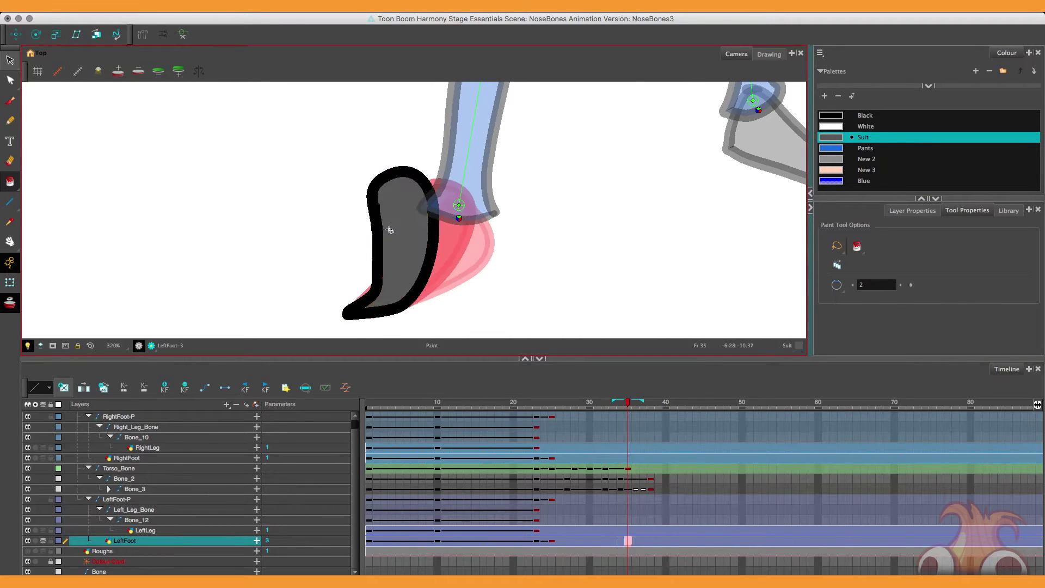
Flip back and forth between frames 33 and 35 to examine the left foot's change of shape
{"action": "key", "text": "1"}
{"action": "key", "text": "1"}
{"action": "key", "text": "1"}
{"action": "key", "text": "comma"}
{"action": "key", "text": "comma"}
{"action": "key", "text": "period"}
{"action": "key", "text": "period"}
{"action": "key", "text": "comma"}
{"action": "key", "text": "comma"}
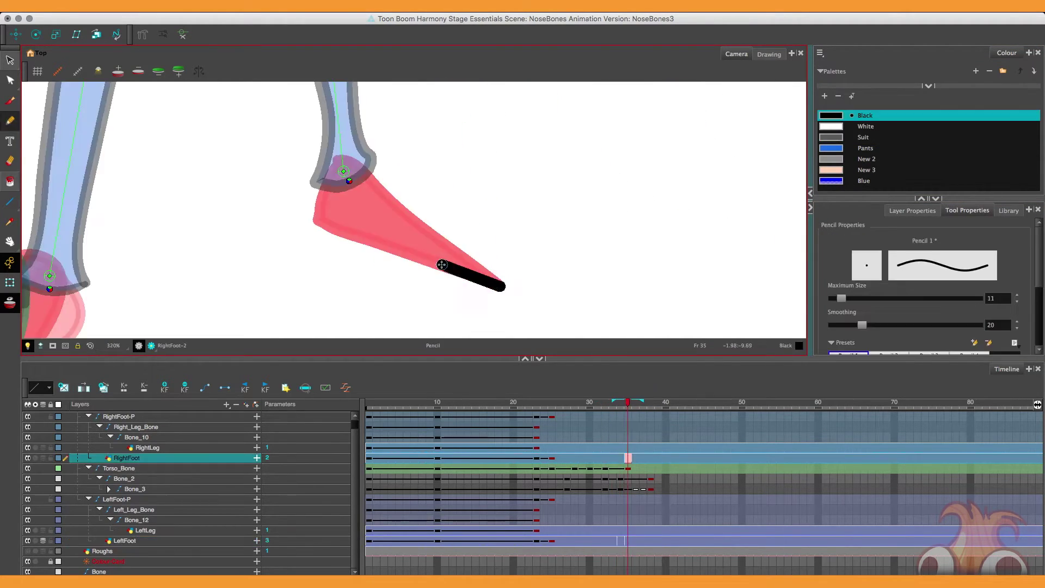
Outline an upright right foot in black at frame 35 and begin its in-between outline at frame 34 on RightFoot
{"action": "mouse_move", "coordinate": [441, 265]}
{"action": "left_mouse_down"}
{"action": "mouse_move", "coordinate": [411, 170]}
{"action": "mouse_move", "coordinate": [464, 173]}
{"action": "left_mouse_up"}
{"action": "left_click_drag", "start_coordinate": [464, 173], "coordinate": [475, 251]}
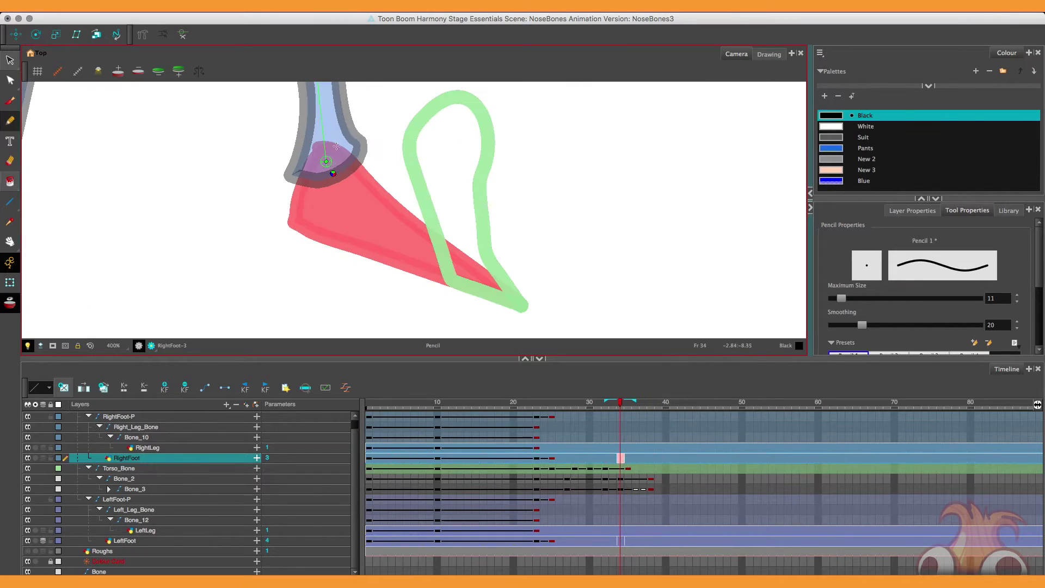
{"action": "mouse_move", "coordinate": [334, 135]}
{"action": "left_mouse_down"}
{"action": "mouse_move", "coordinate": [443, 280]}
{"action": "mouse_move", "coordinate": [468, 248]}
{"action": "mouse_move", "coordinate": [419, 142]}
{"action": "mouse_move", "coordinate": [329, 106]}
{"action": "left_mouse_up"}
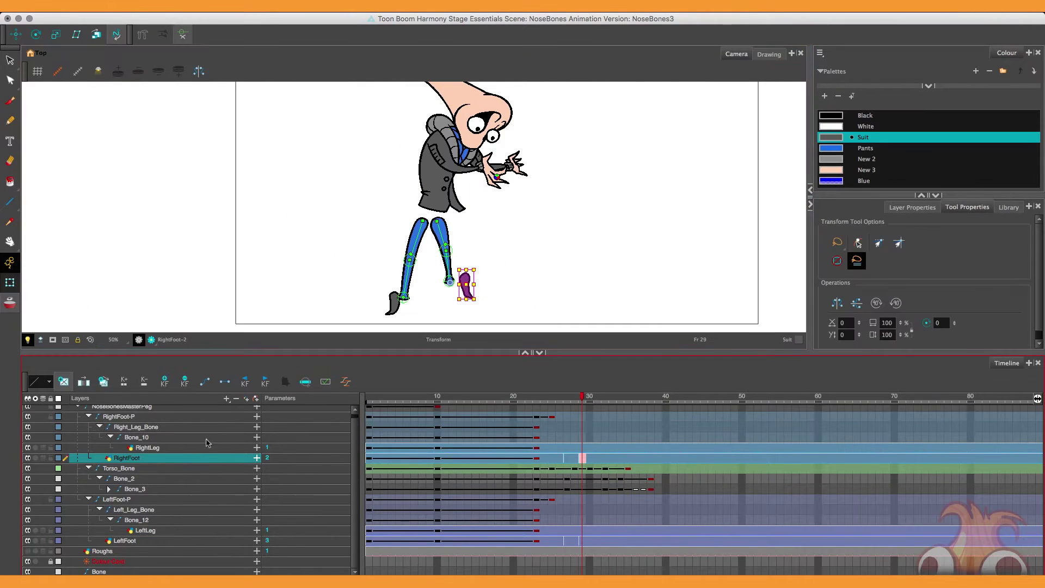
Add a parent peg to the RightFoot layer and another to the LeftFoot layer
{"action": "left_click", "coordinate": [257, 399]}
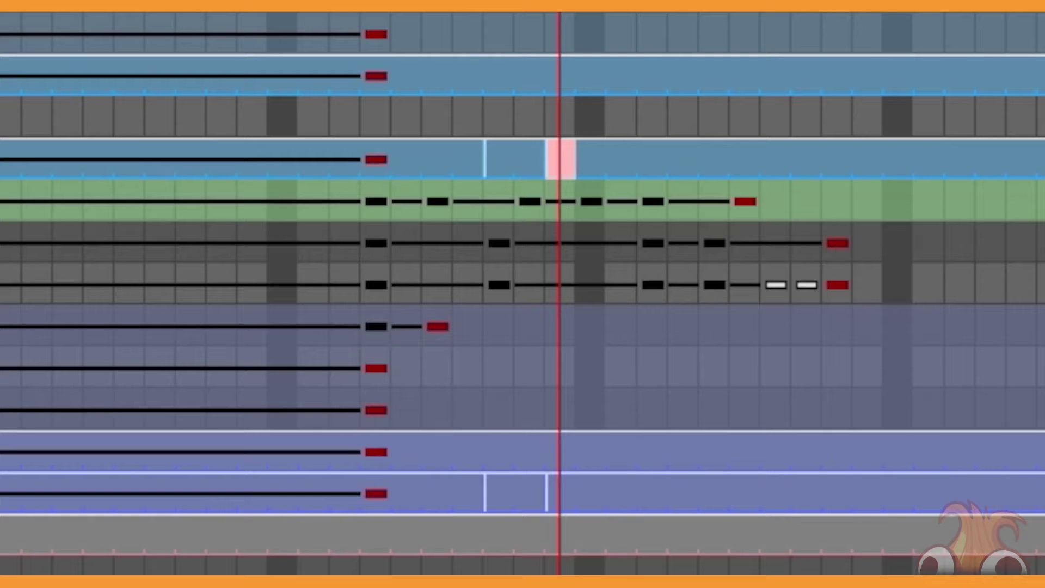
{"action": "left_click", "coordinate": [212, 552]}
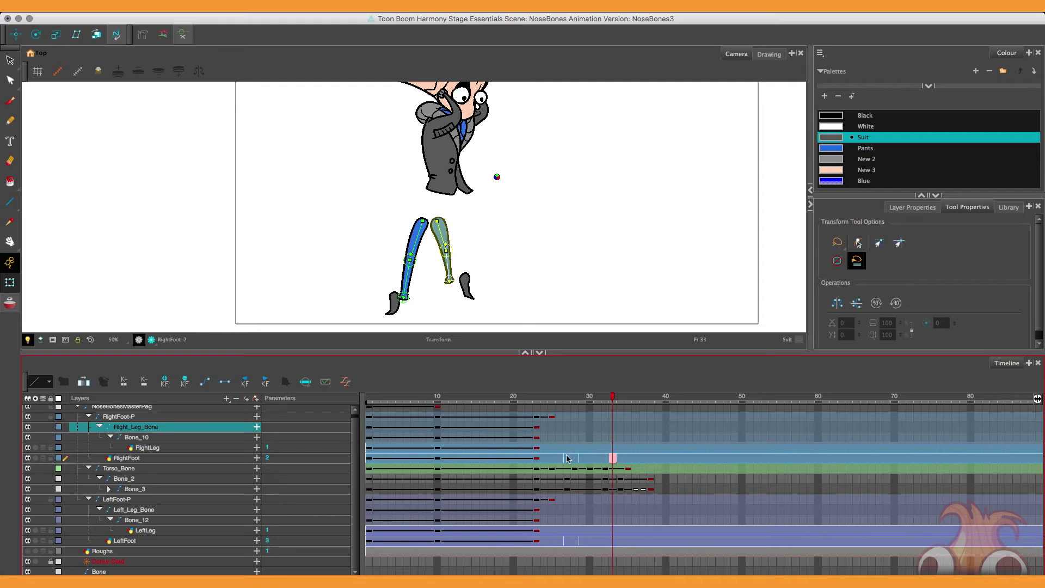
{"action": "left_click", "coordinate": [569, 161]}
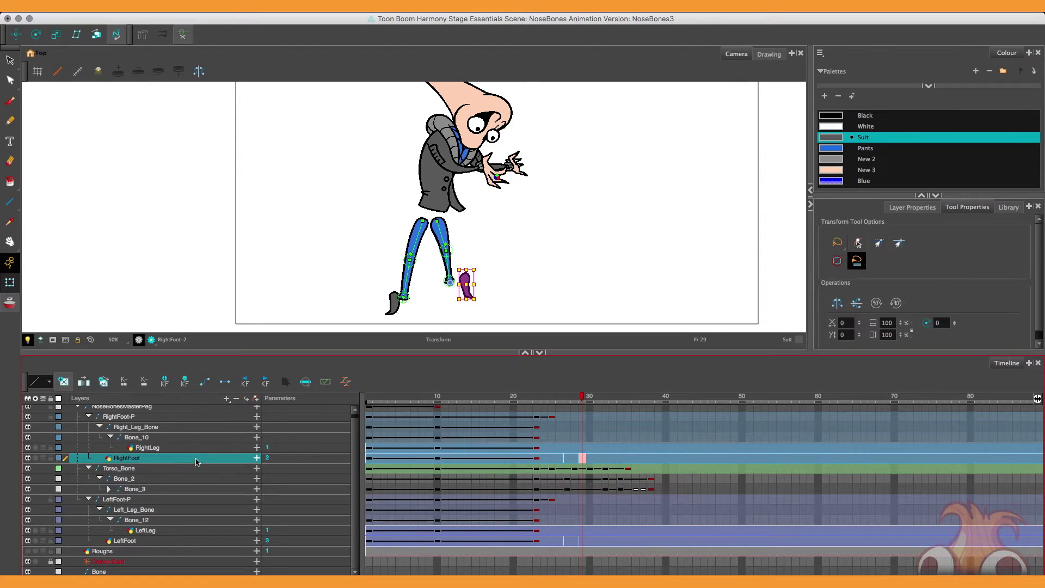
{"action": "left_click", "coordinate": [256, 400]}
{"action": "left_click", "coordinate": [207, 554]}
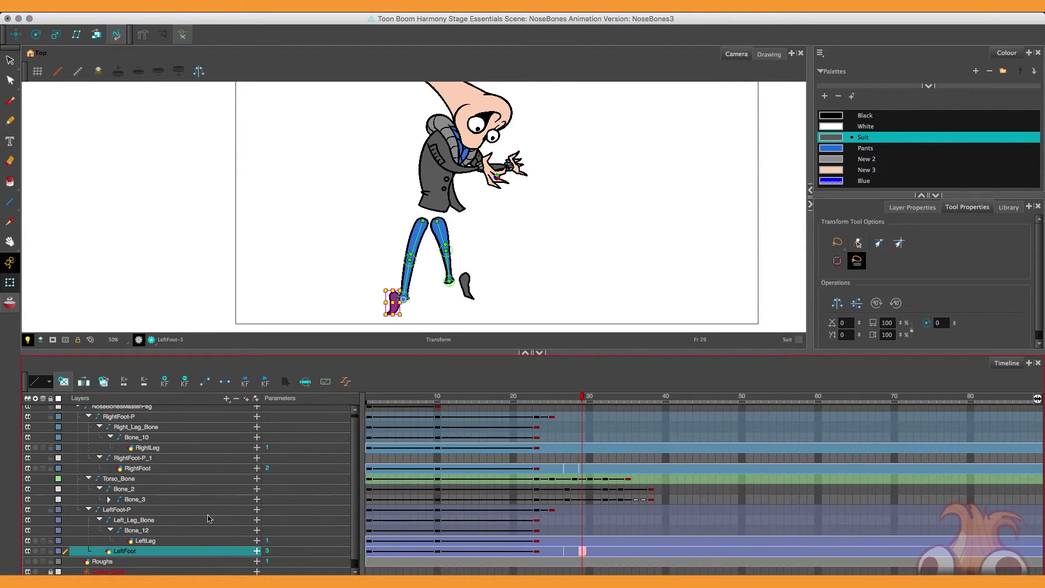
{"action": "left_click", "coordinate": [256, 400]}
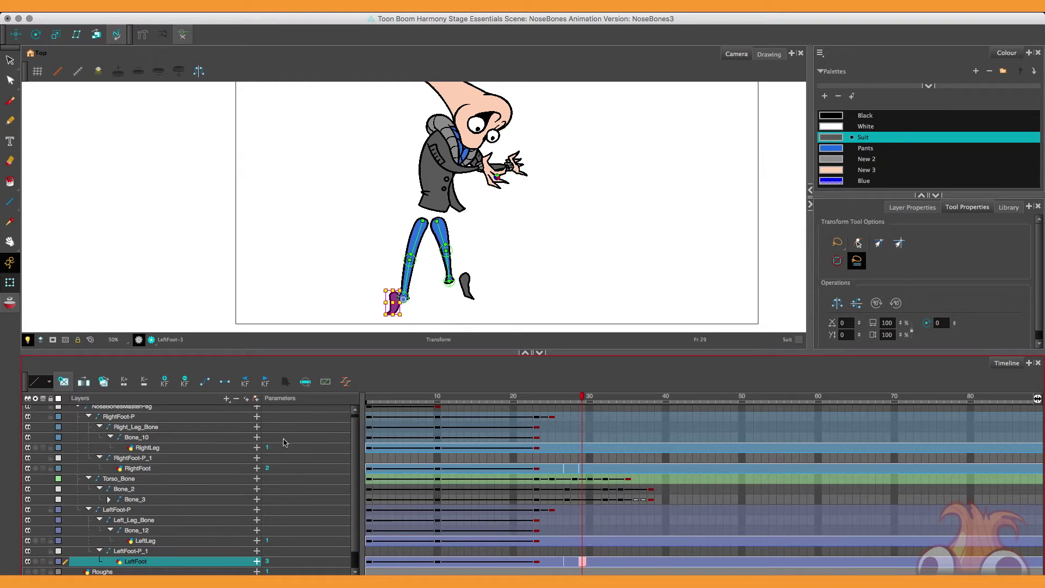
Select the RightFoot-P_1 peg at frame 29 and give it a dark violet-blue layer colour
{"action": "left_click", "coordinate": [582, 460]}
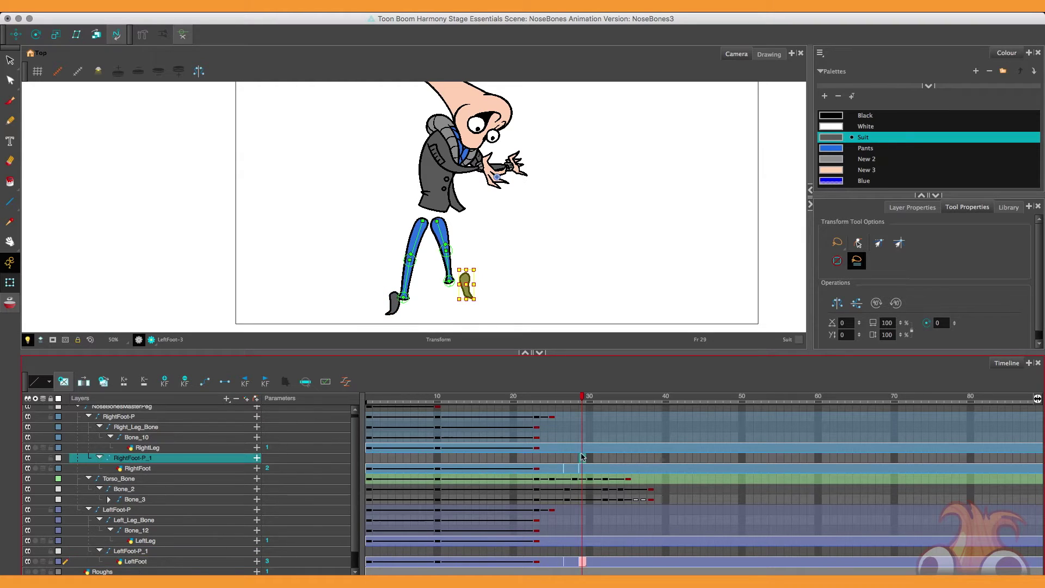
{"action": "left_click", "coordinate": [59, 459]}
{"action": "left_click", "coordinate": [311, 295]}
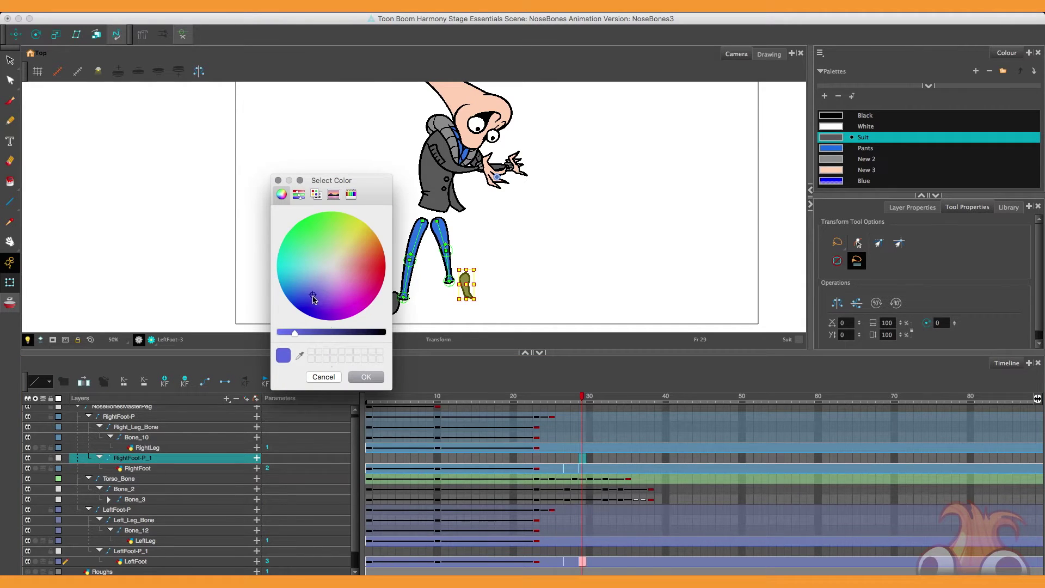
{"action": "left_click", "coordinate": [310, 333]}
{"action": "left_click", "coordinate": [367, 377]}
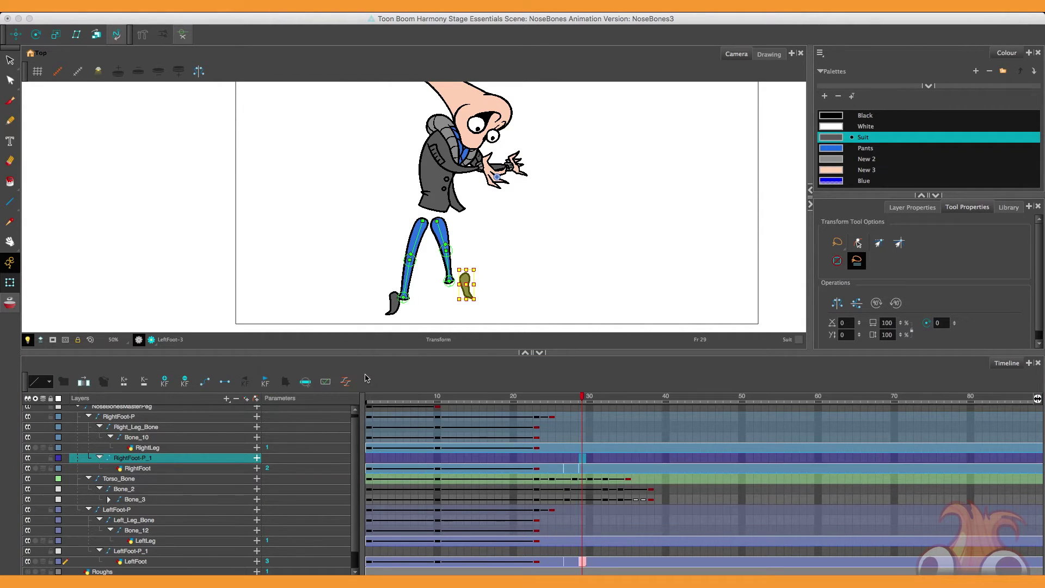
Give the LeftFoot-P_1 peg a dark violet-blue layer colour matching the right foot peg
{"action": "left_click", "coordinate": [58, 551]}
{"action": "left_click", "coordinate": [310, 333]}
{"action": "left_click", "coordinate": [312, 299]}
{"action": "left_click", "coordinate": [364, 376]}
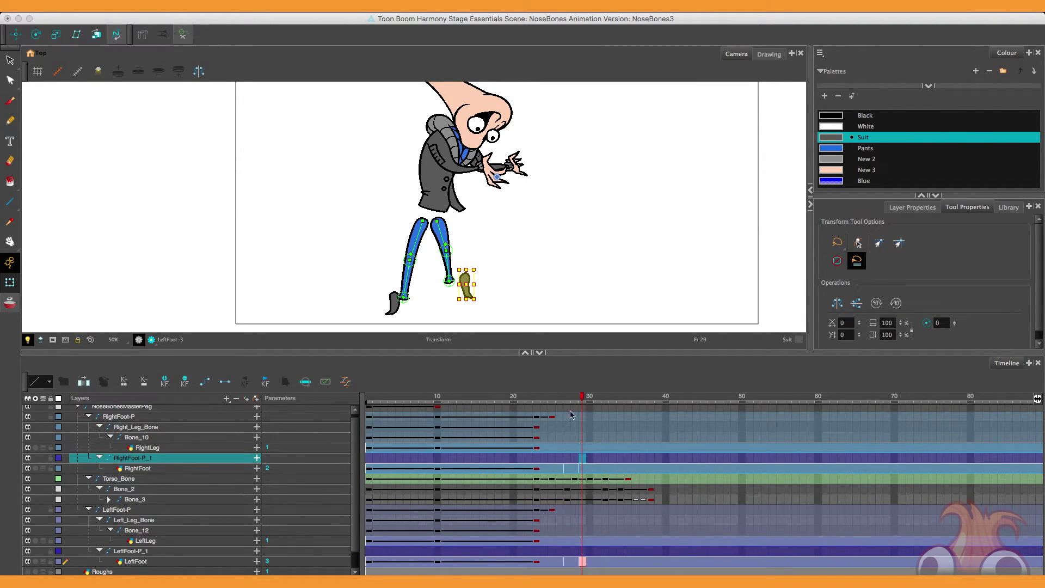
Try keyframing the RightFoot drawing layer between frames 26 and 33, and remove the trial keyframes
{"action": "left_click", "coordinate": [559, 468]}
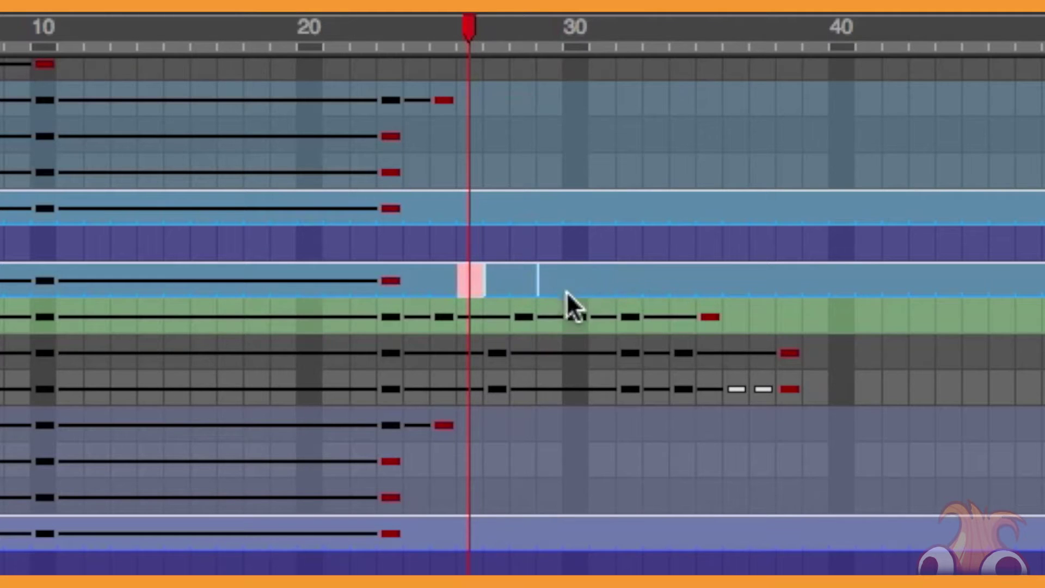
{"action": "left_click", "coordinate": [601, 281]}
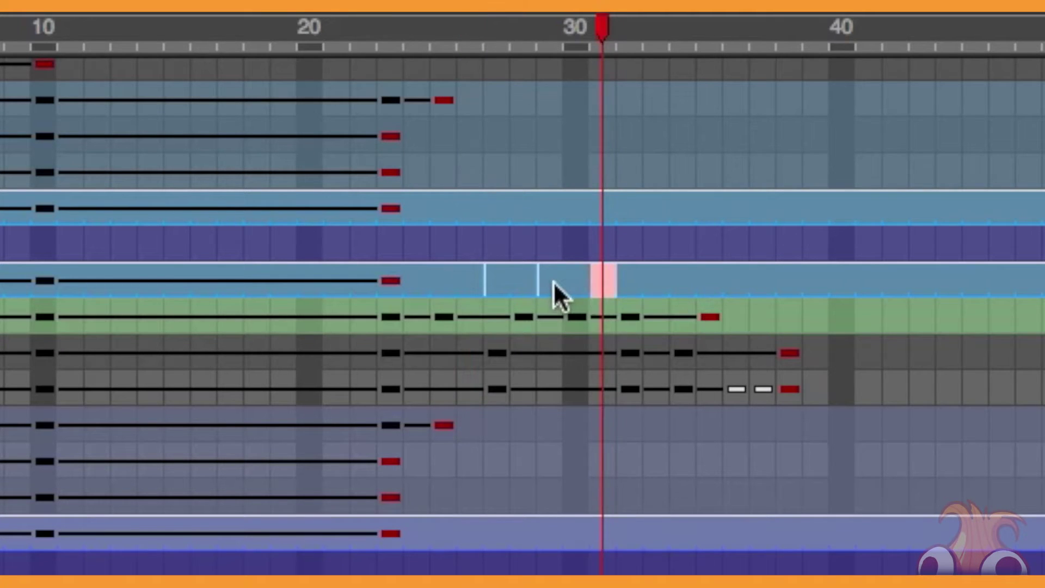
{"action": "left_click", "coordinate": [554, 288]}
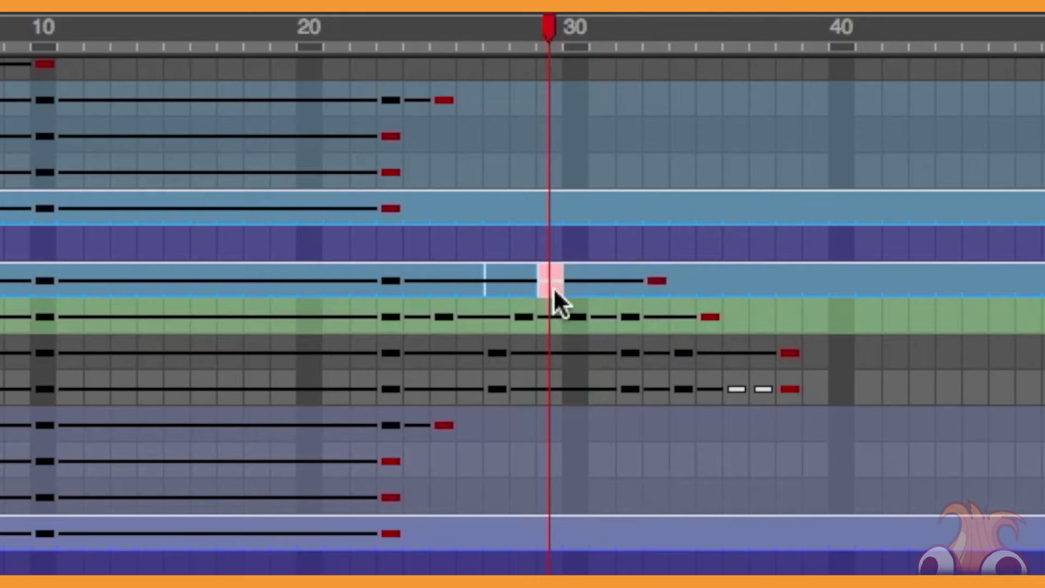
{"action": "key", "text": "comma"}
{"action": "key", "text": "comma"}
{"action": "key", "text": "comma"}
{"action": "key", "text": "comma"}
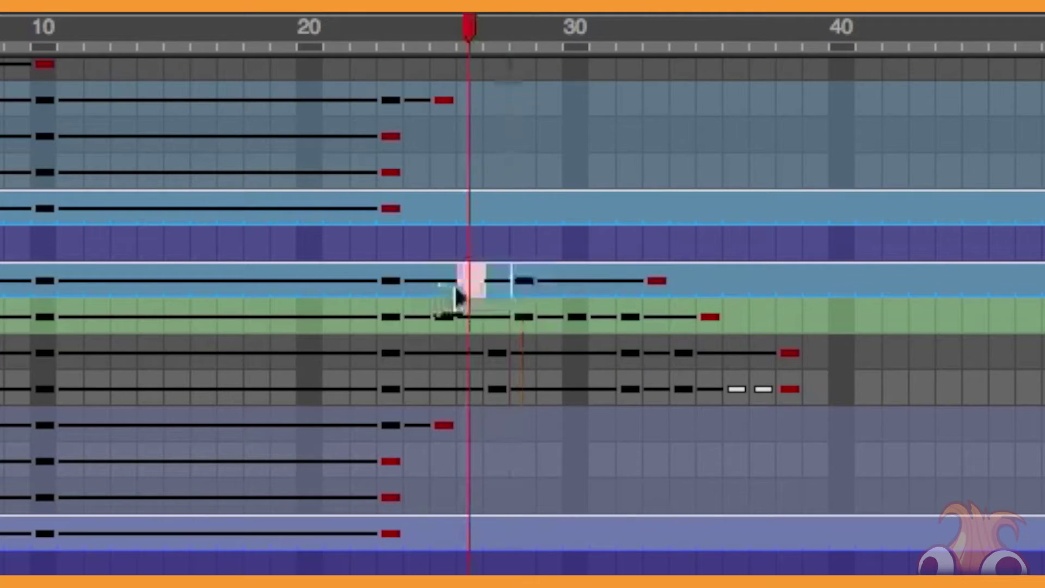
{"action": "left_click", "coordinate": [465, 279]}
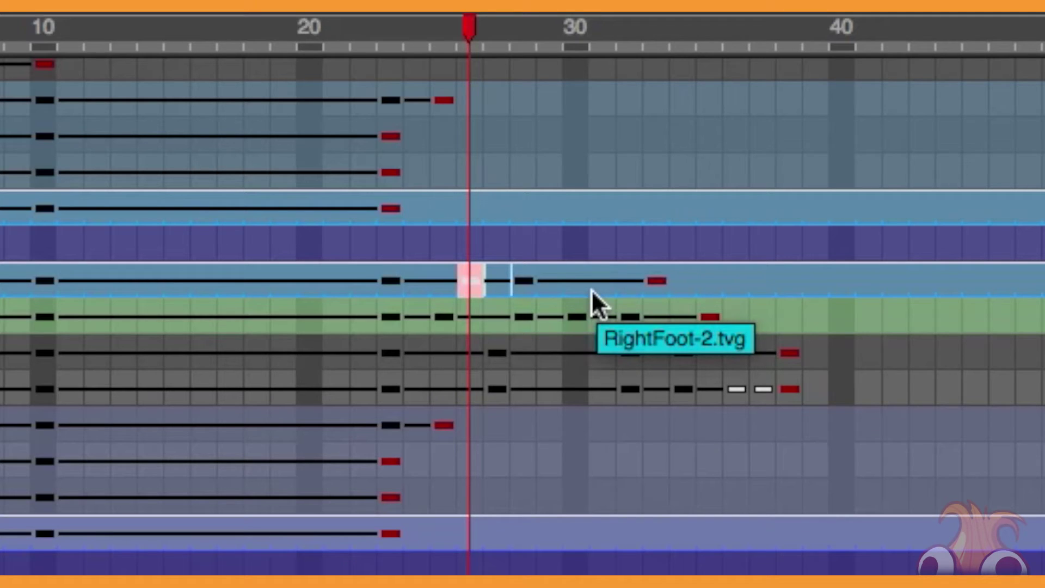
{"action": "key", "text": "Delete"}
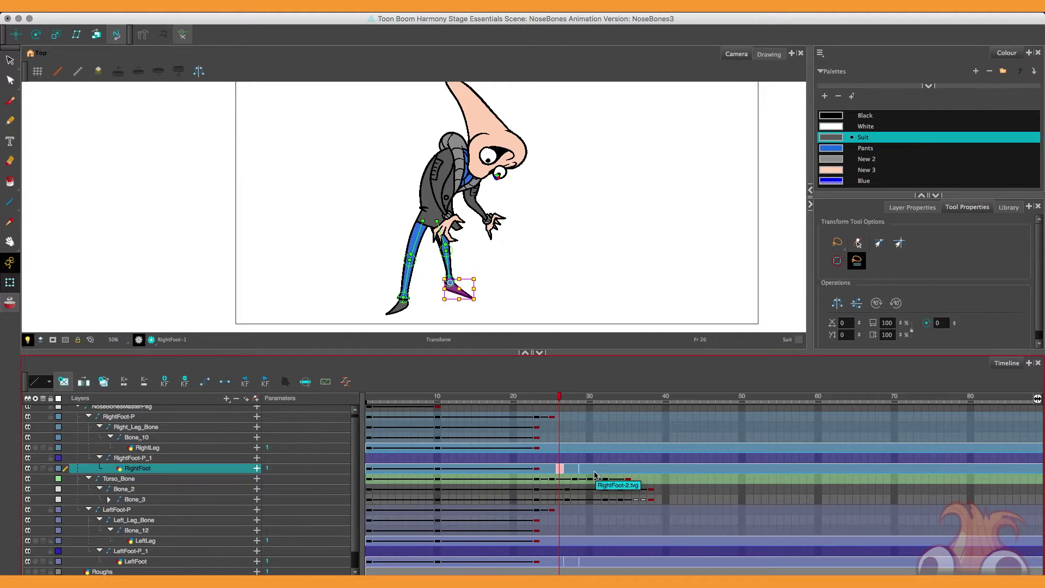
Add motion keyframes at frames 32 and 34 on the RightFoot-P_1 and LeftFoot-P_1 pegs
{"action": "left_click", "coordinate": [605, 459]}
{"action": "left_click", "coordinate": [165, 382]}
{"action": "left_click", "coordinate": [228, 381]}
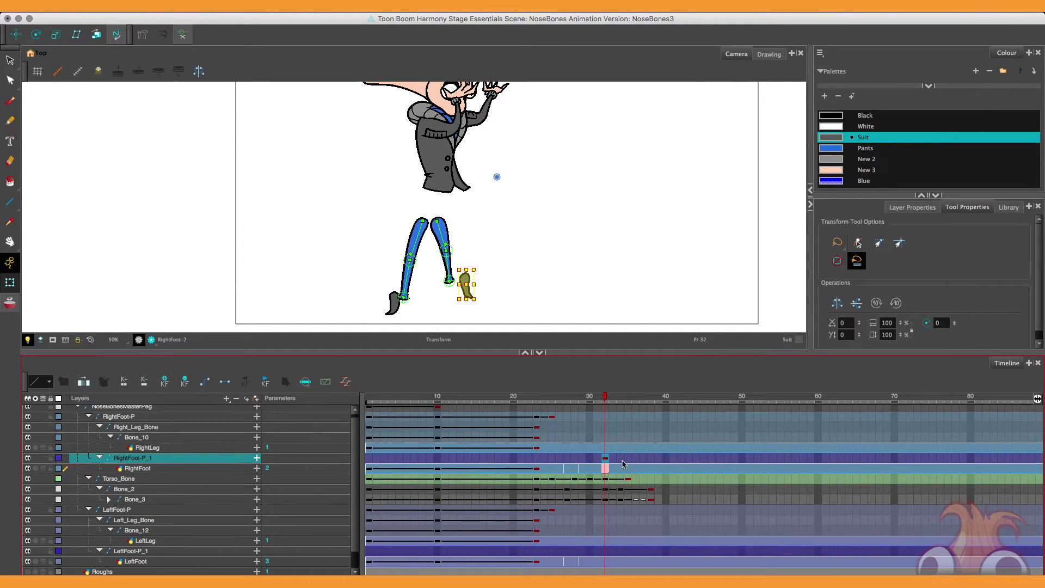
{"action": "left_click", "coordinate": [621, 459]}
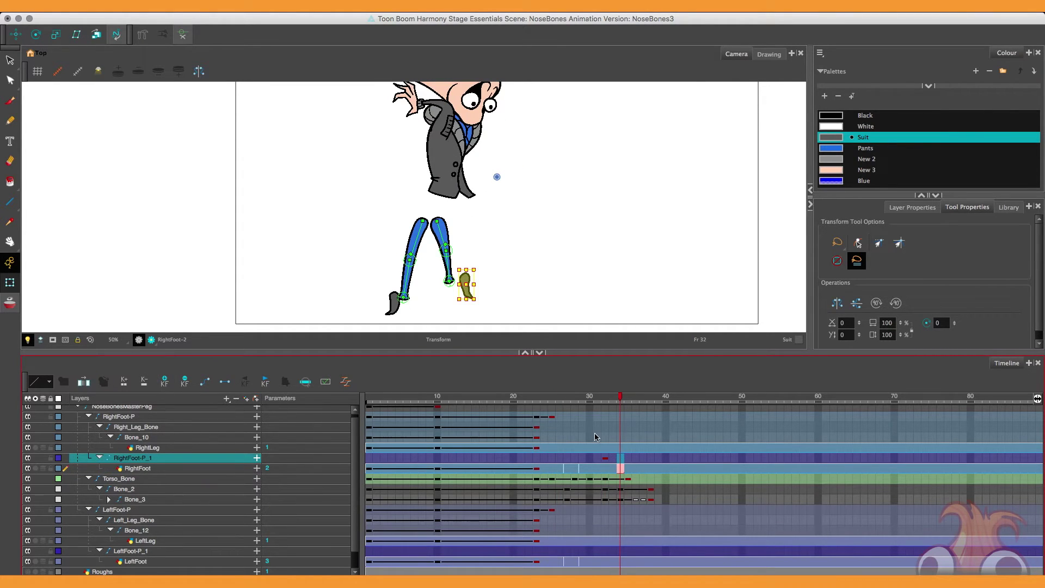
{"action": "left_click", "coordinate": [605, 551]}
{"action": "left_click", "coordinate": [164, 382]}
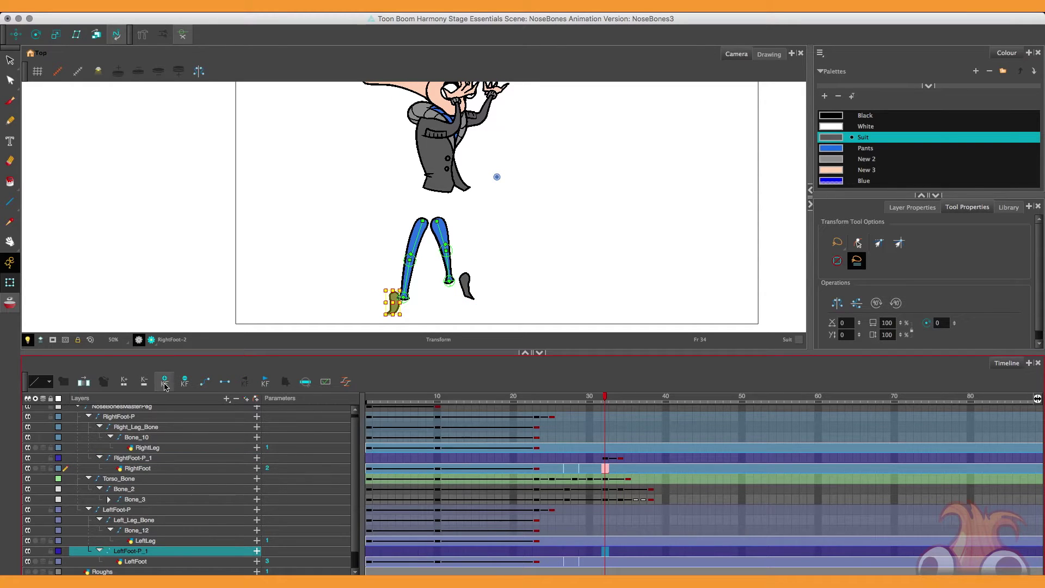
{"action": "left_click", "coordinate": [621, 551]}
{"action": "left_click", "coordinate": [164, 382]}
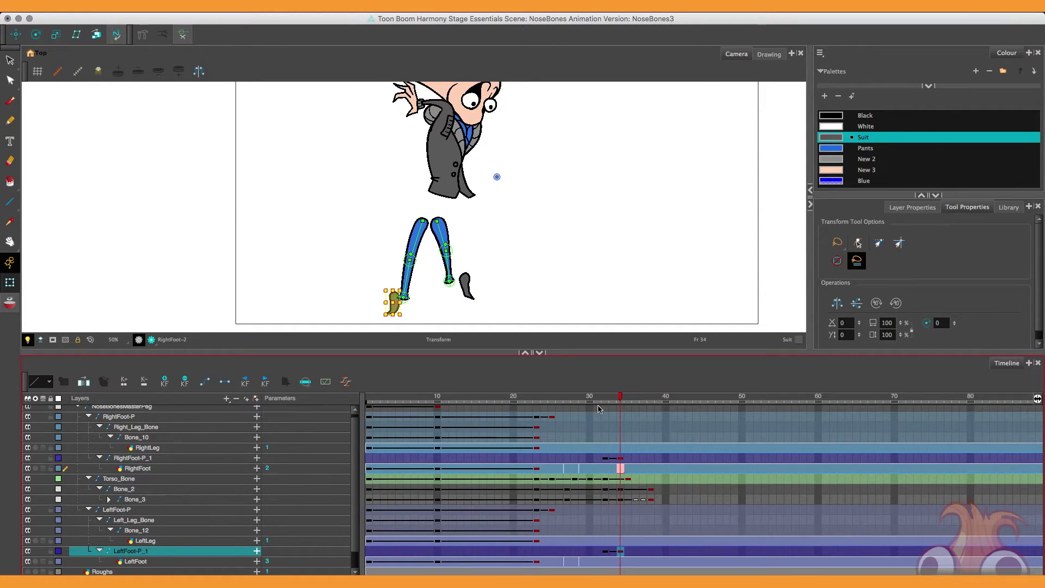
At frame 34, shift the feet slightly to the right using the LeftFoot-P_1 and RightFoot-P_1 pegs, and scrub through the move
{"action": "left_click_drag", "start_coordinate": [599, 399], "coordinate": [614, 418]}
{"action": "left_click", "coordinate": [621, 457]}
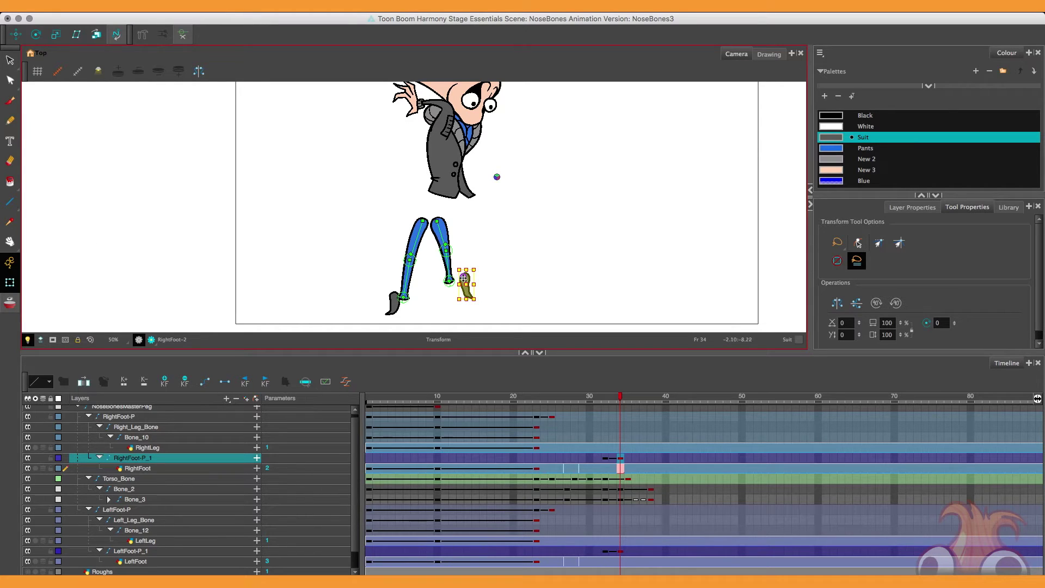
{"action": "left_click", "coordinate": [621, 551]}
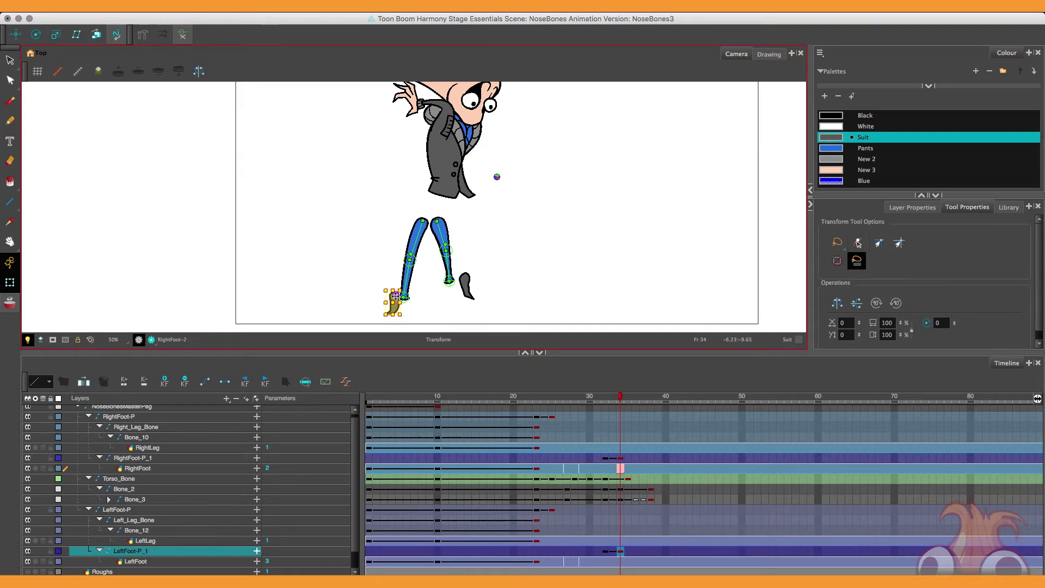
{"action": "left_click_drag", "start_coordinate": [400, 320], "coordinate": [406, 321]}
{"action": "left_click", "coordinate": [623, 460]}
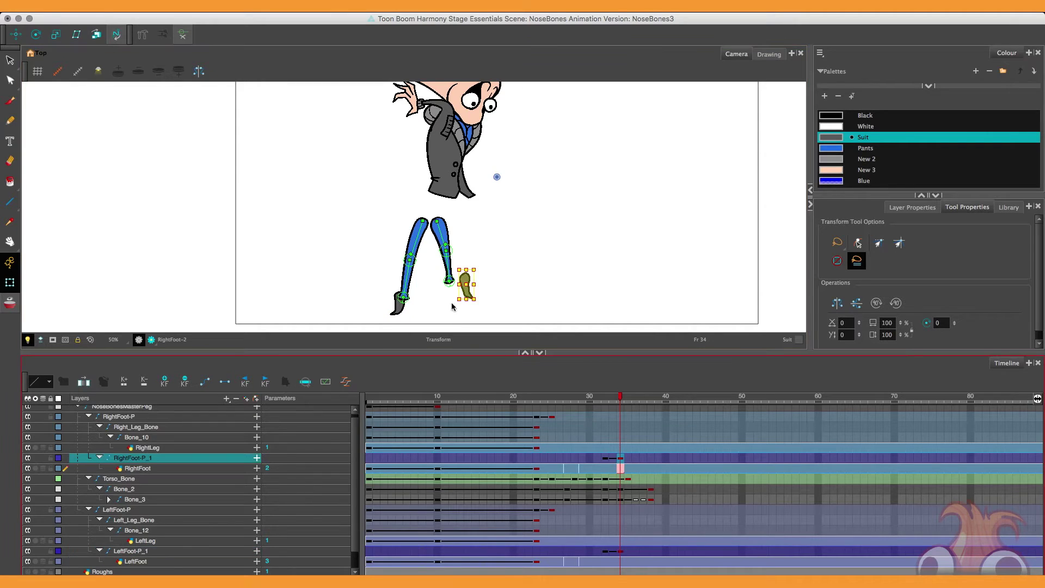
{"action": "left_click_drag", "start_coordinate": [621, 401], "coordinate": [593, 401]}
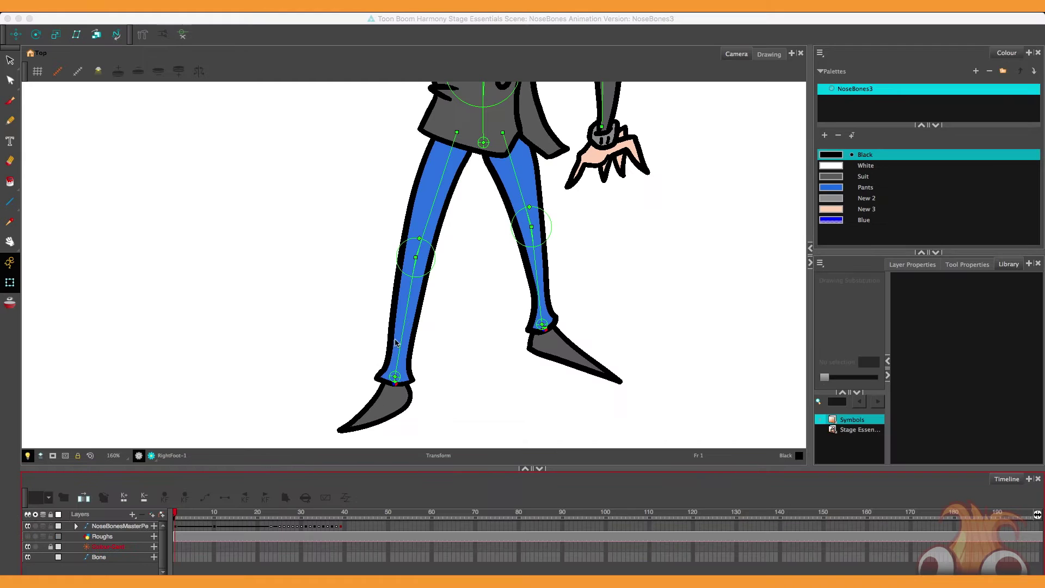
Try bending both legs at frame 1 by repositioning their knee and hip joints while the feet stay planted
{"action": "left_click_drag", "start_coordinate": [406, 319], "coordinate": [334, 227]}
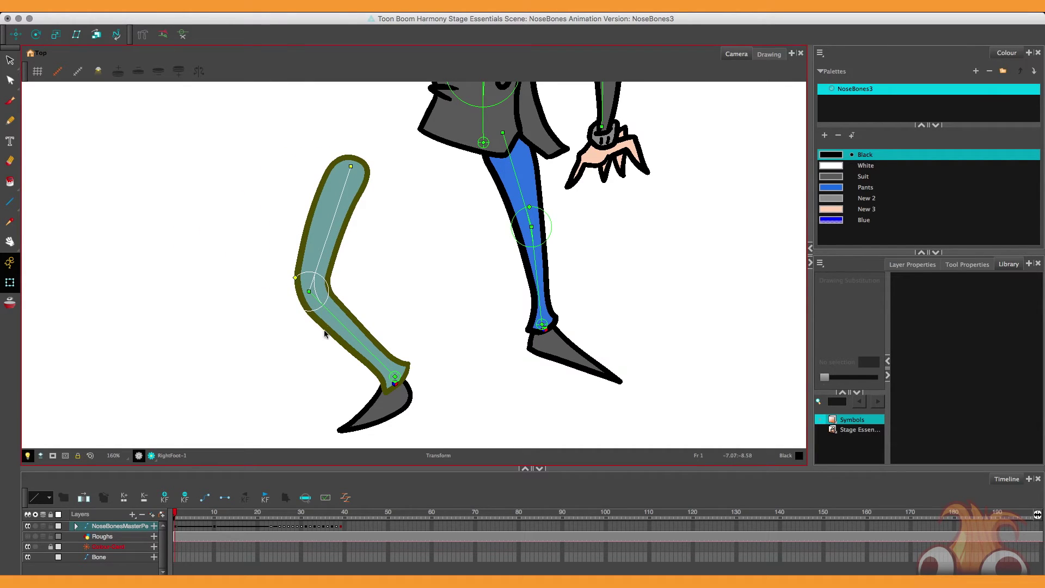
{"action": "left_click_drag", "start_coordinate": [337, 320], "coordinate": [405, 295]}
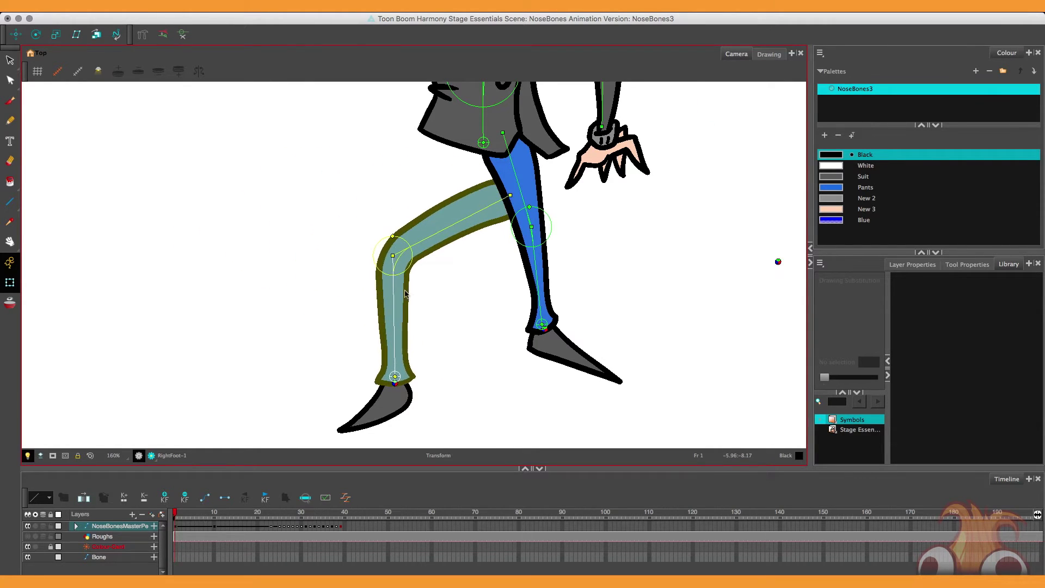
{"action": "left_click_drag", "start_coordinate": [513, 158], "coordinate": [518, 132]}
{"action": "left_click_drag", "start_coordinate": [488, 207], "coordinate": [451, 143]}
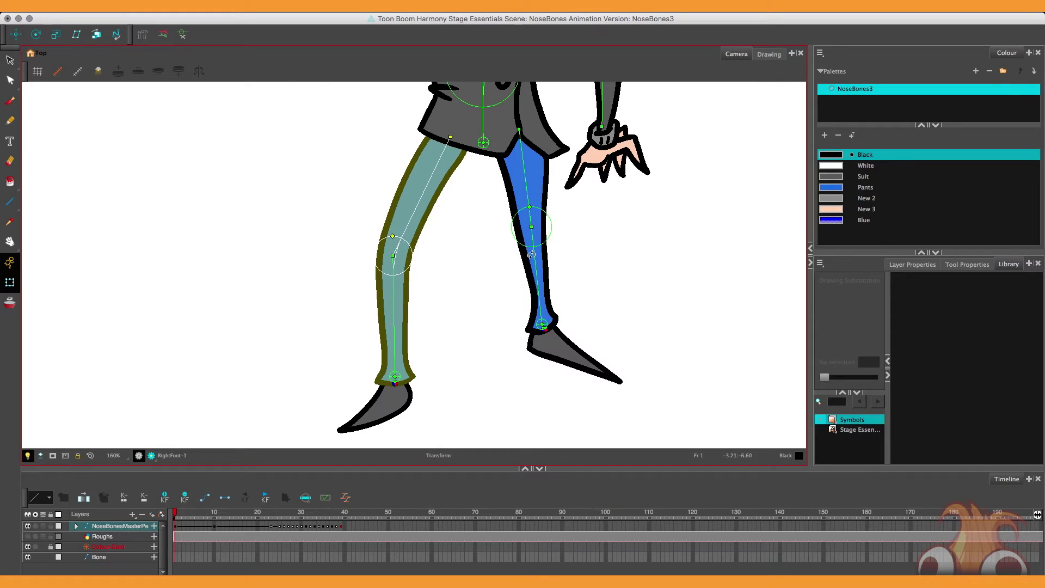
{"action": "left_click_drag", "start_coordinate": [536, 264], "coordinate": [550, 267]}
{"action": "left_click_drag", "start_coordinate": [564, 160], "coordinate": [515, 174]}
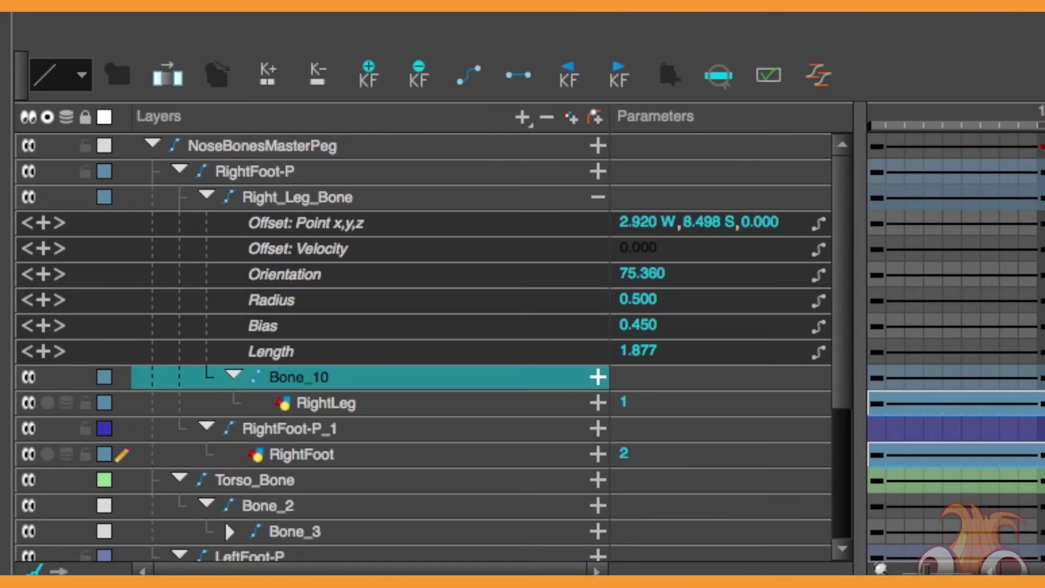
Try reposing the right leg through Right_Leg_Bone at frame 36, and delete its keyframes from frame 30 onward
{"action": "left_click", "coordinate": [297, 197]}
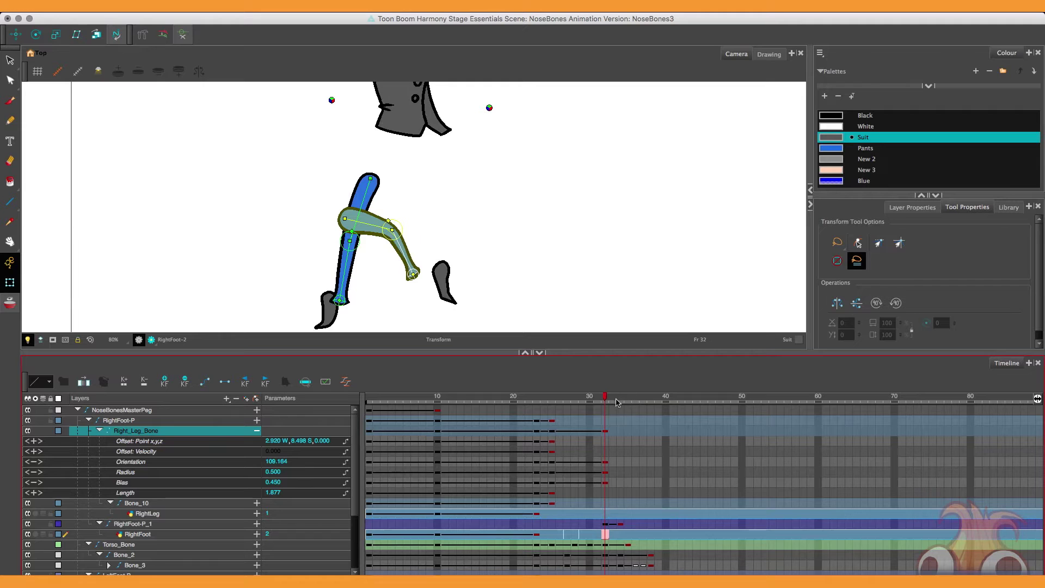
{"action": "left_click_drag", "start_coordinate": [618, 401], "coordinate": [637, 405]}
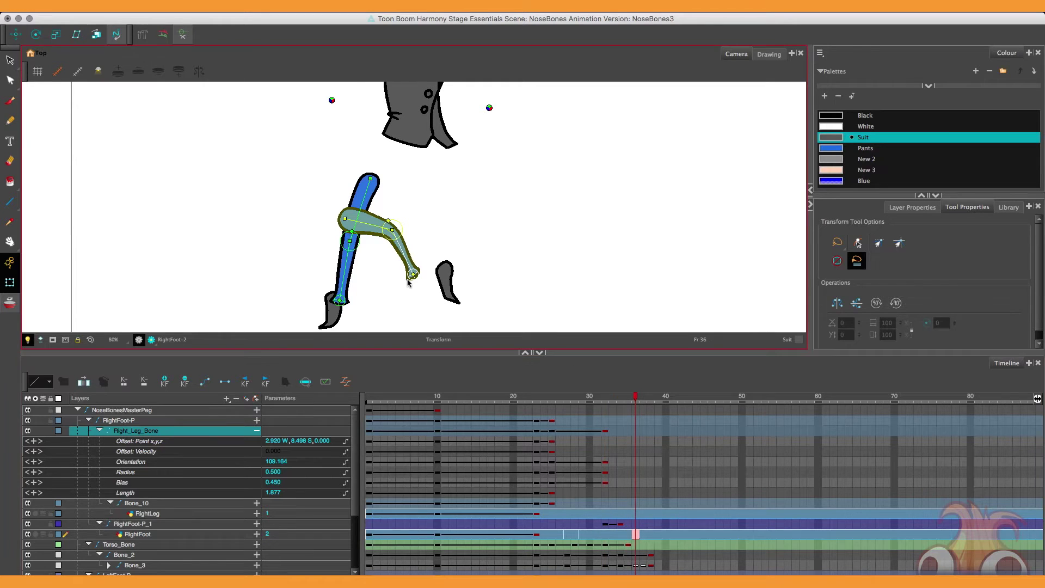
{"action": "left_click_drag", "start_coordinate": [413, 273], "coordinate": [504, 246]}
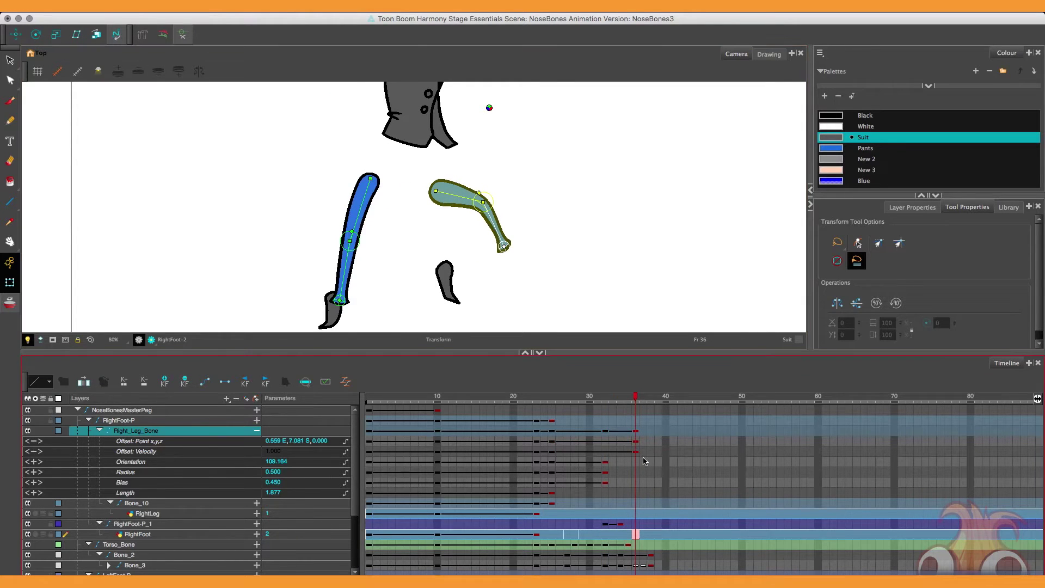
{"action": "left_click_drag", "start_coordinate": [626, 406], "coordinate": [544, 406]}
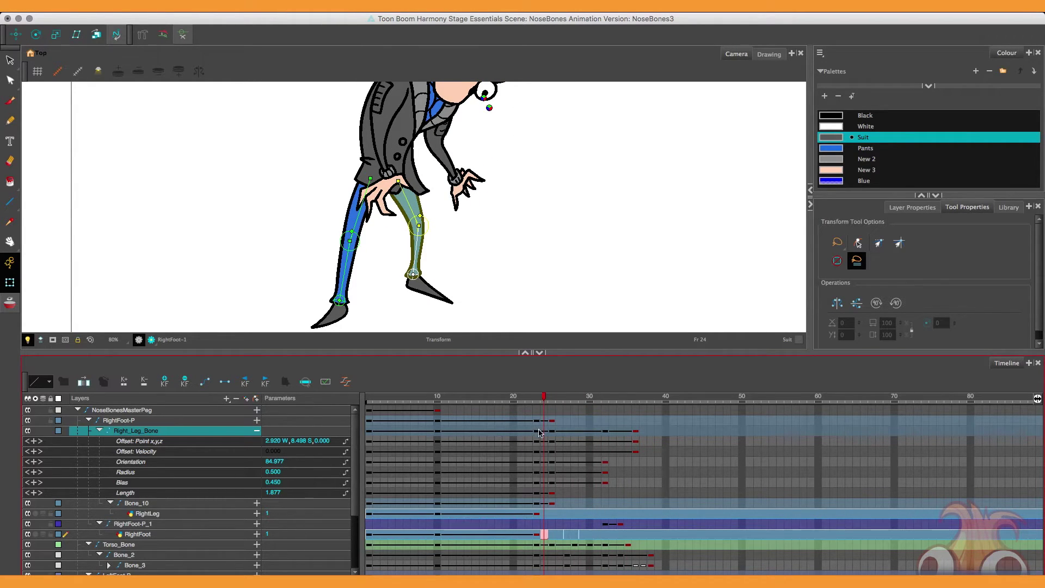
{"action": "left_click_drag", "start_coordinate": [589, 431], "coordinate": [644, 482]}
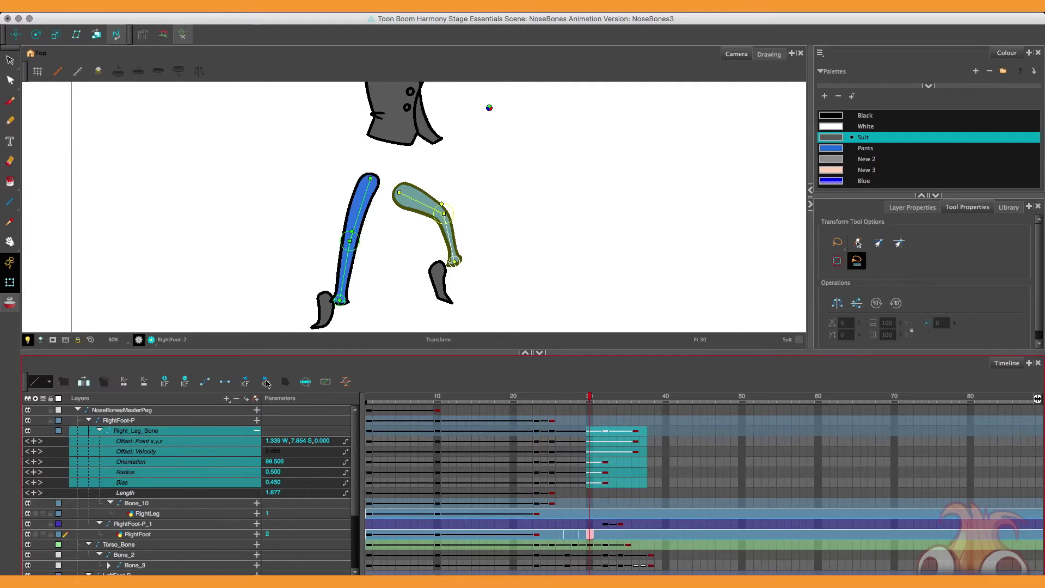
{"action": "left_click", "coordinate": [185, 383]}
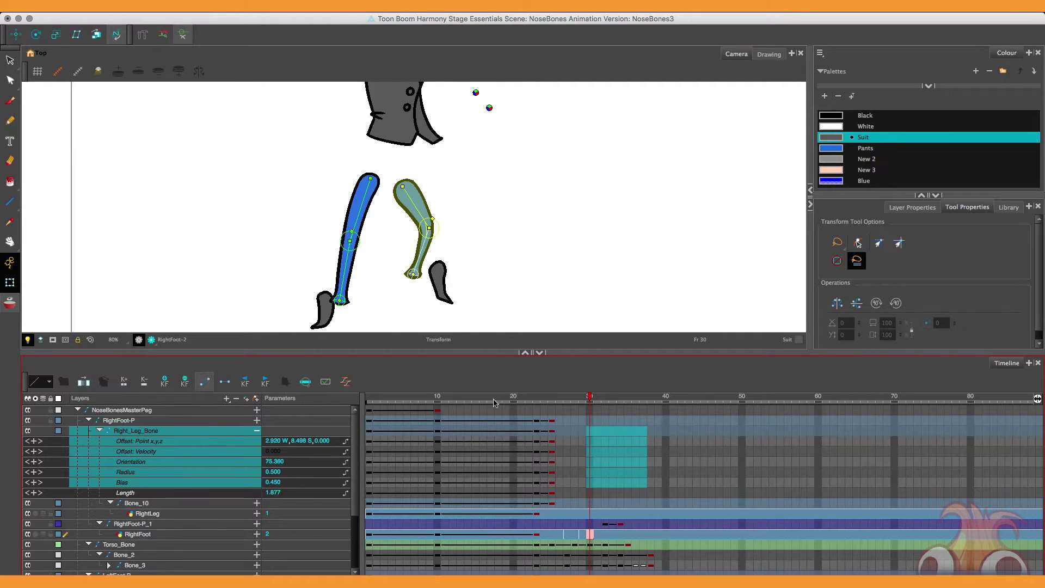
Try keyframing Right_Leg_Bone at frame 27 and lifting the right ankle toward the raised foot
{"action": "left_click", "coordinate": [551, 401]}
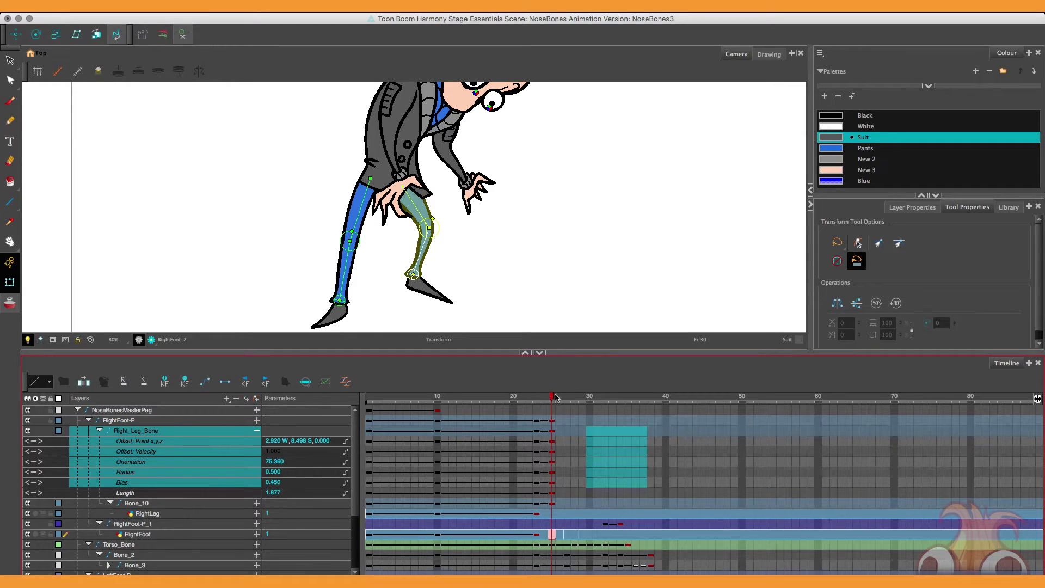
{"action": "left_click_drag", "start_coordinate": [552, 400], "coordinate": [567, 400]}
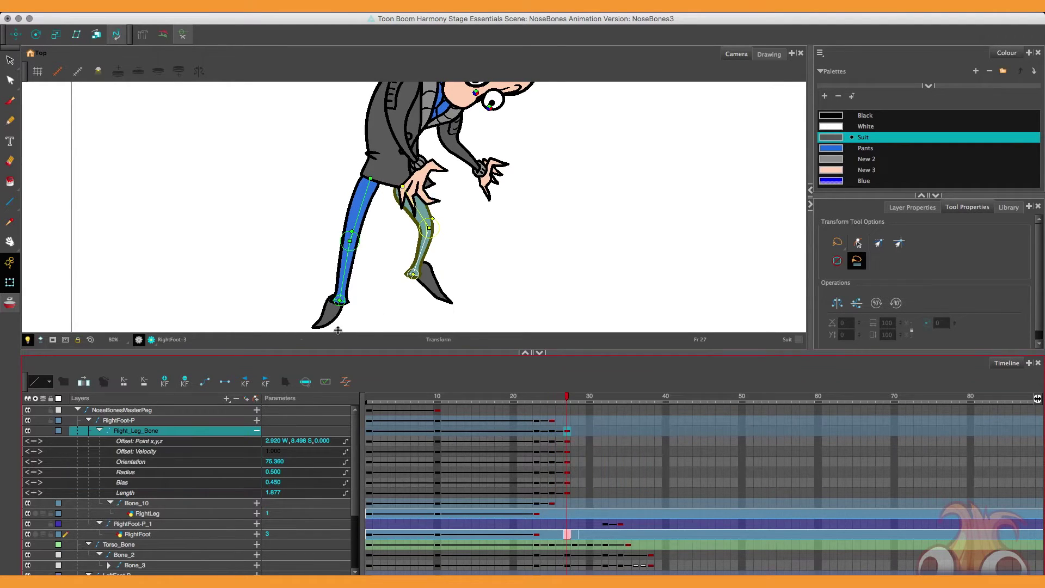
{"action": "left_click_drag", "start_coordinate": [413, 274], "coordinate": [424, 263]}
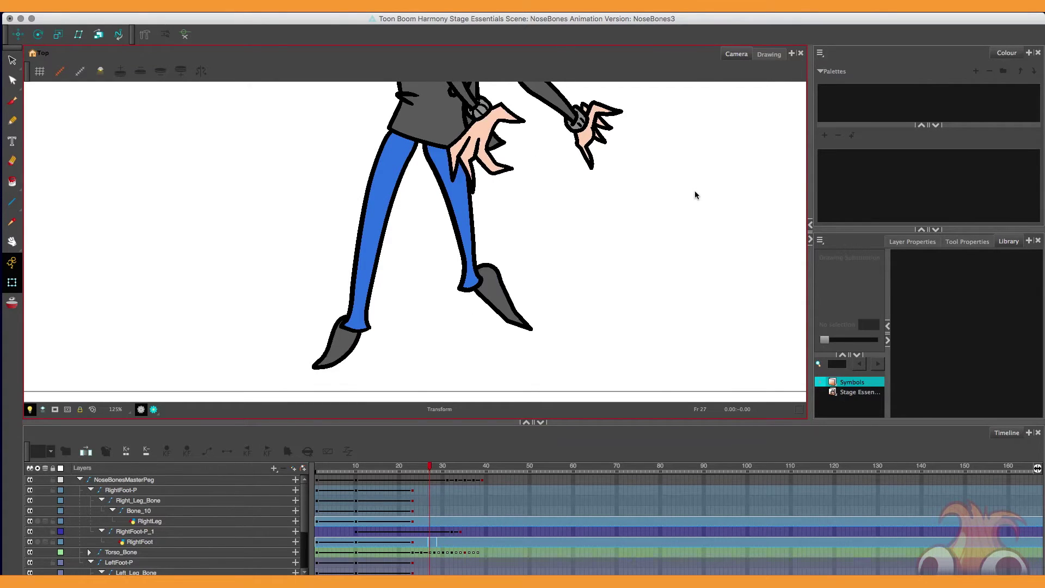
Flip back and forth through the frames around frame 27 to compare the leg and foot poses
{"action": "key", "text": "period"}
{"action": "key", "text": "comma"}
{"action": "key", "text": "period"}
{"action": "key", "text": "comma"}
{"action": "key", "text": "period"}
{"action": "key", "text": "comma"}
{"action": "key", "text": "period"}
{"action": "key", "text": "comma"}
{"action": "key", "text": "comma"}
{"action": "key", "text": "comma"}
{"action": "key", "text": "comma"}
{"action": "key", "text": "period"}
{"action": "key", "text": "period"}
{"action": "key", "text": "period"}
{"action": "key", "text": "period"}
{"action": "key", "text": "period"}
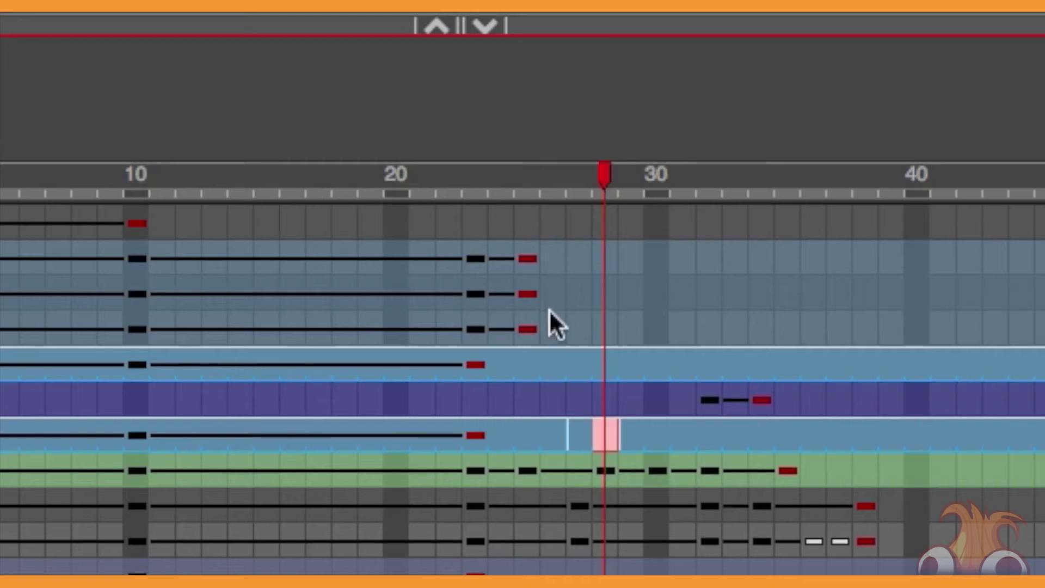
Add keyframes to RightFoot-P, Right_Leg_Bone and Bone_10 at frame 26 and shift the right leg's hip slightly to the right
{"action": "left_click_drag", "start_coordinate": [548, 321], "coordinate": [552, 260]}
{"action": "key", "text": "F6"}
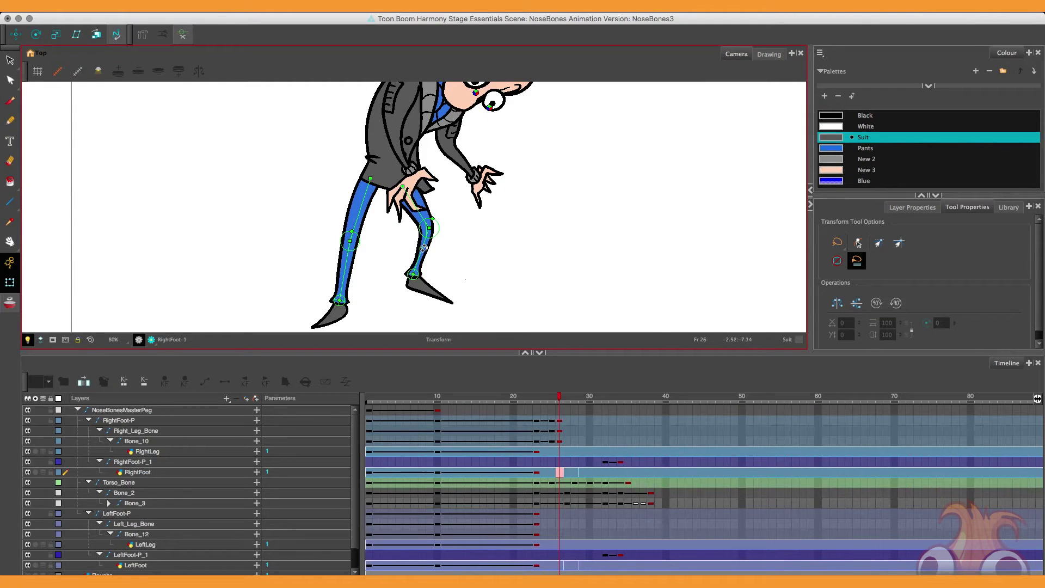
{"action": "left_click", "coordinate": [425, 248]}
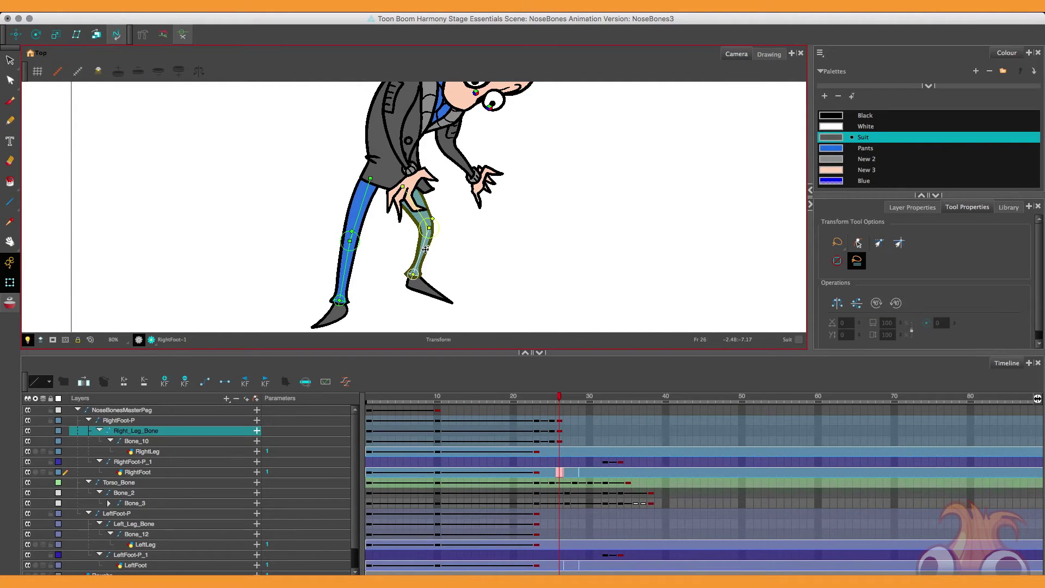
{"action": "left_click_drag", "start_coordinate": [427, 248], "coordinate": [425, 248]}
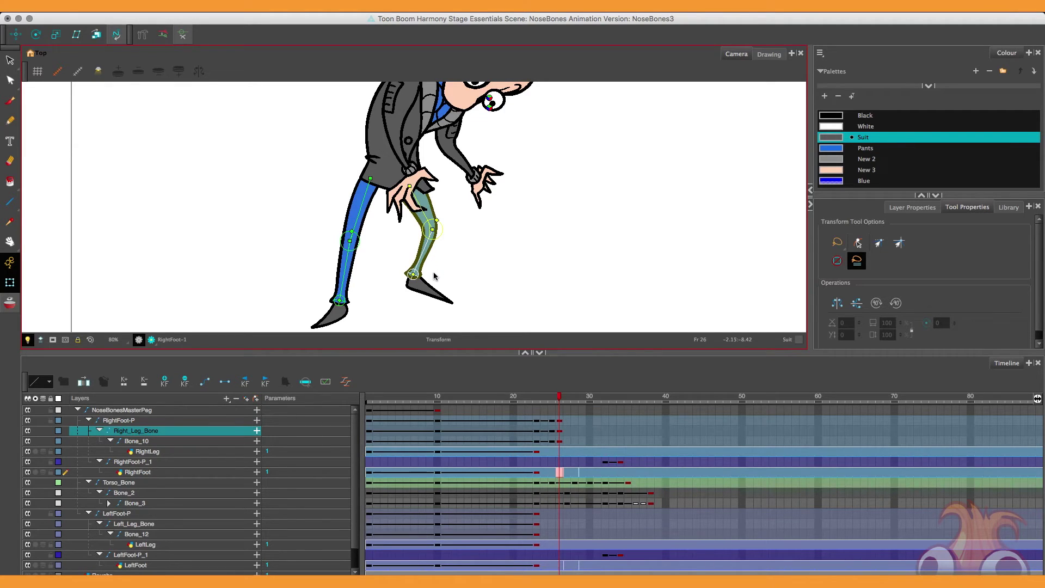
{"action": "left_click", "coordinate": [560, 401]}
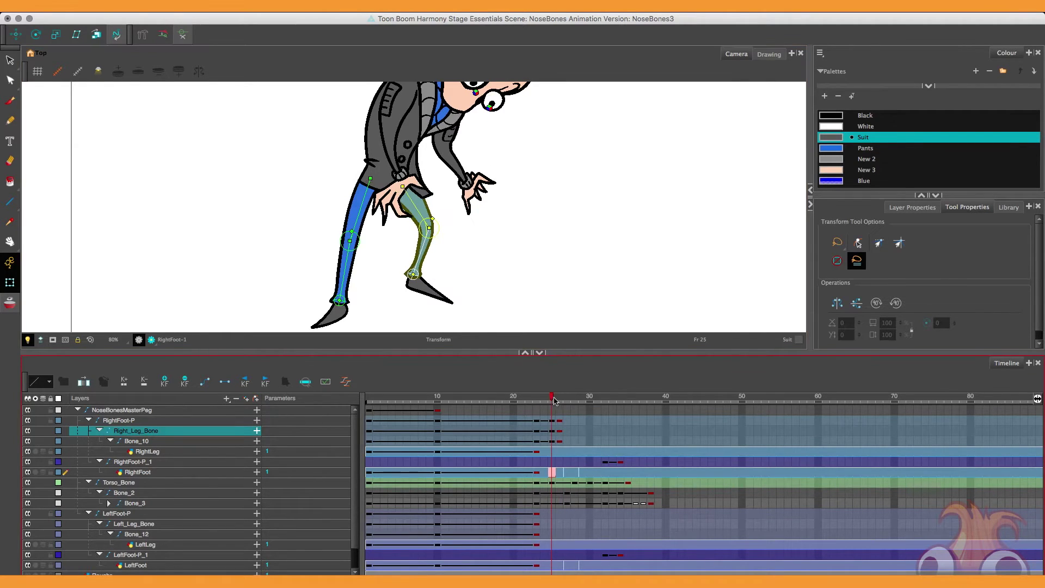
Keyframe RightFoot-P, Right_Leg_Bone and Bone_10 at frame 27 and raise the right leg so its ankle meets the lifted foot
{"action": "left_click_drag", "start_coordinate": [560, 401], "coordinate": [567, 442]}
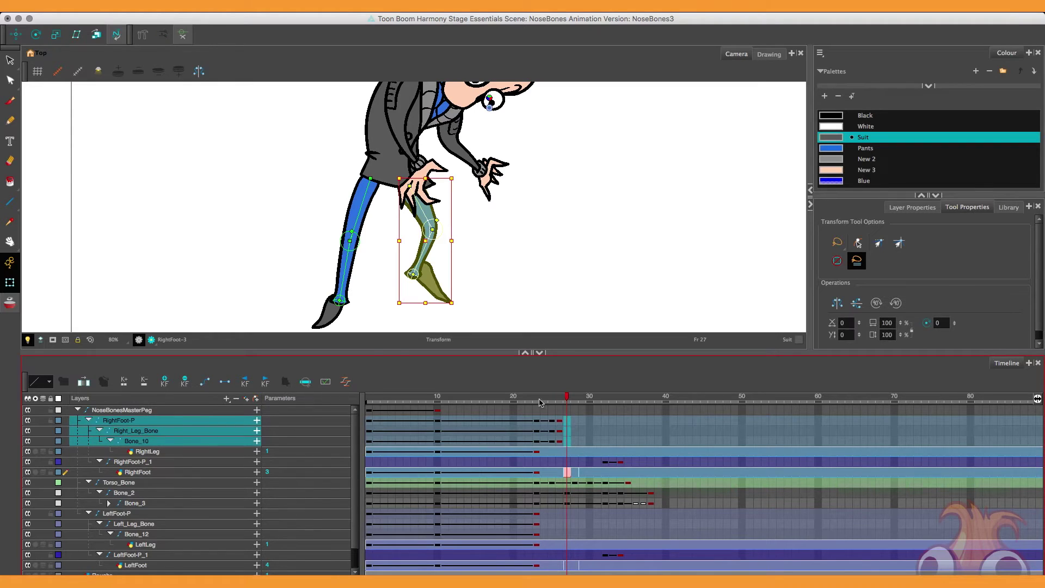
{"action": "left_click", "coordinate": [489, 309]}
{"action": "left_click_drag", "start_coordinate": [413, 275], "coordinate": [436, 233]}
{"action": "left_click", "coordinate": [563, 401]}
{"action": "mouse_move", "coordinate": [563, 401]}
{"action": "left_mouse_down"}
{"action": "mouse_move", "coordinate": [545, 401]}
{"action": "mouse_move", "coordinate": [568, 404]}
{"action": "left_mouse_up"}
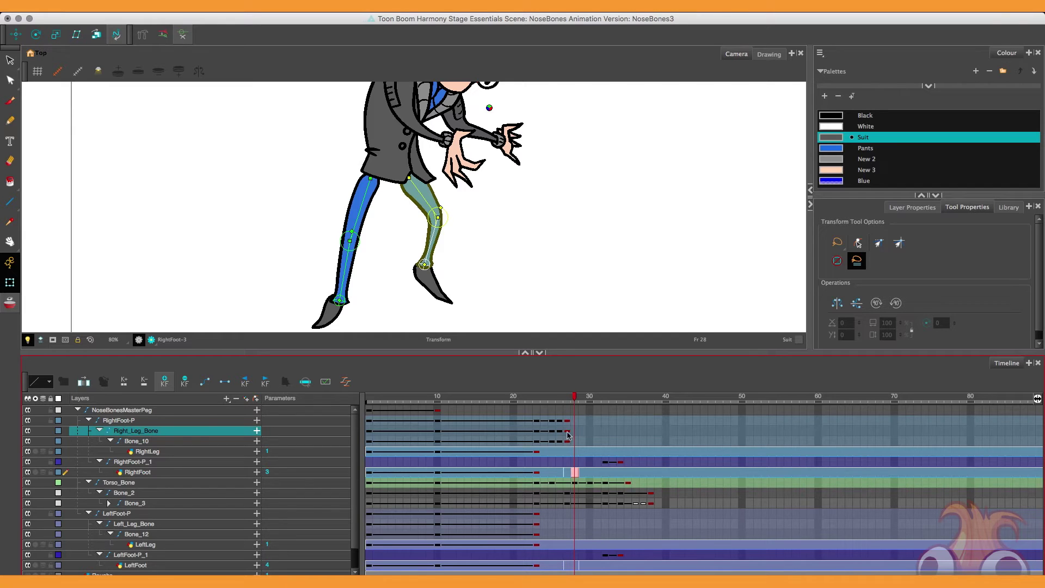
Keyframe RightFoot-P, Right_Leg_Bone and Bone_10 at frame 28 and straighten the right knee slightly to follow the rising torso
{"action": "left_click_drag", "start_coordinate": [574, 421], "coordinate": [575, 442]}
{"action": "left_click", "coordinate": [167, 381]}
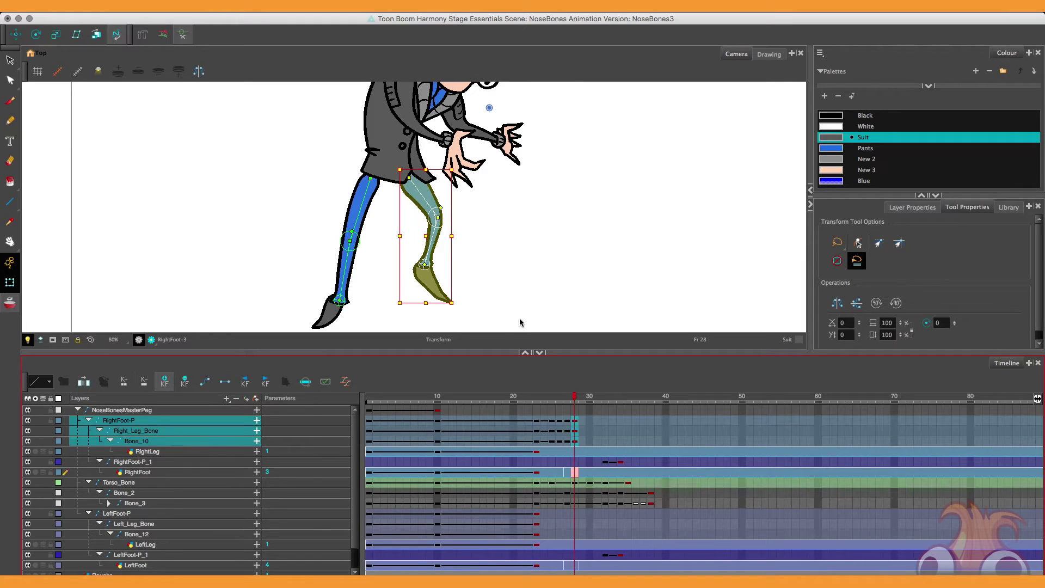
{"action": "left_click", "coordinate": [520, 323]}
{"action": "left_click_drag", "start_coordinate": [434, 234], "coordinate": [418, 192]}
Keyframe the right foot peg and leg bones at frame 29, align the ankle with the foot and raise the hip under the jacket
{"action": "left_click", "coordinate": [581, 401]}
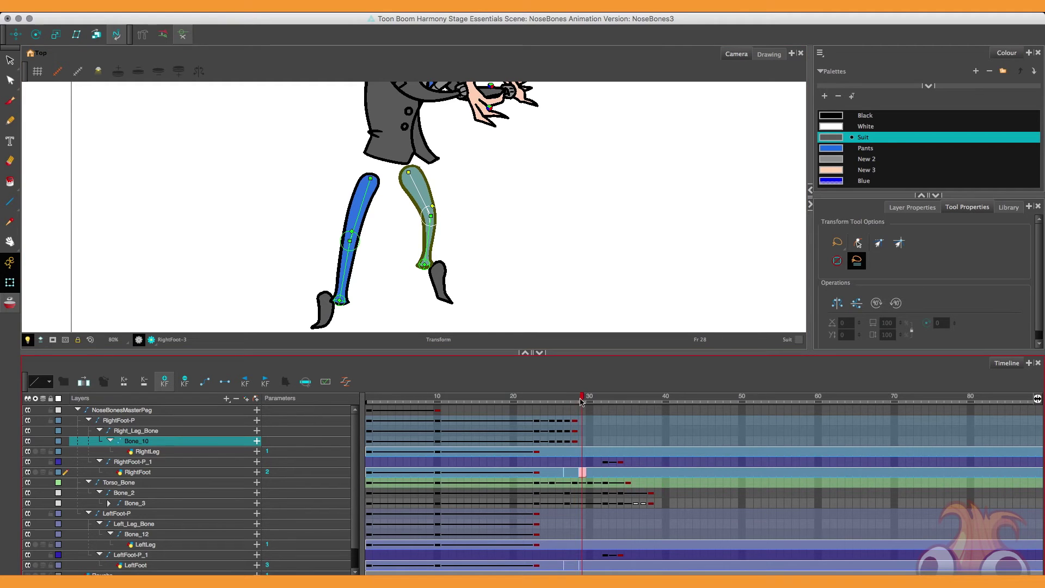
{"action": "left_click_drag", "start_coordinate": [582, 420], "coordinate": [581, 441]}
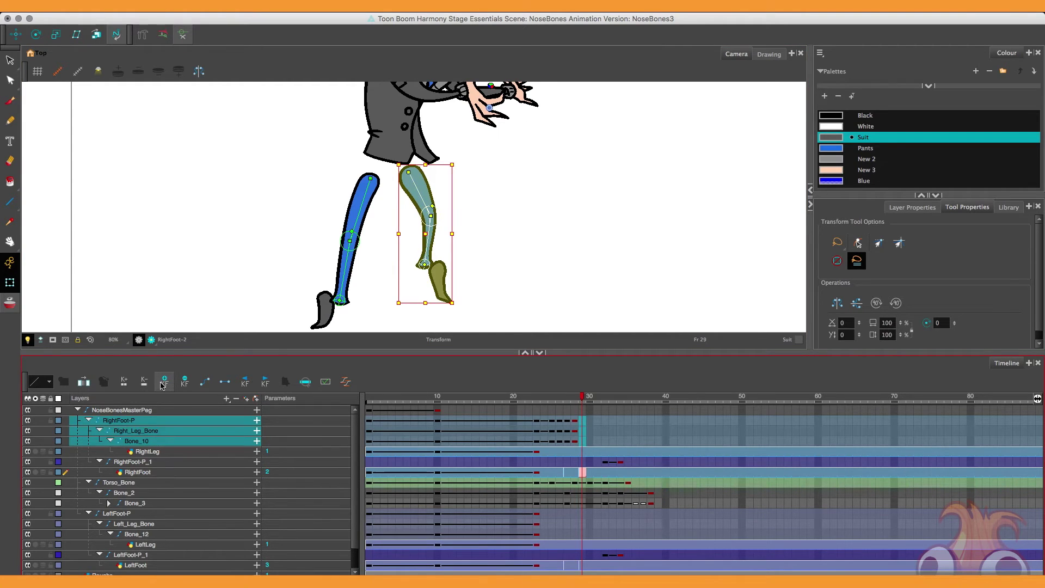
{"action": "left_click", "coordinate": [425, 269]}
{"action": "left_click_drag", "start_coordinate": [425, 270], "coordinate": [438, 203]}
{"action": "left_click", "coordinate": [439, 215]}
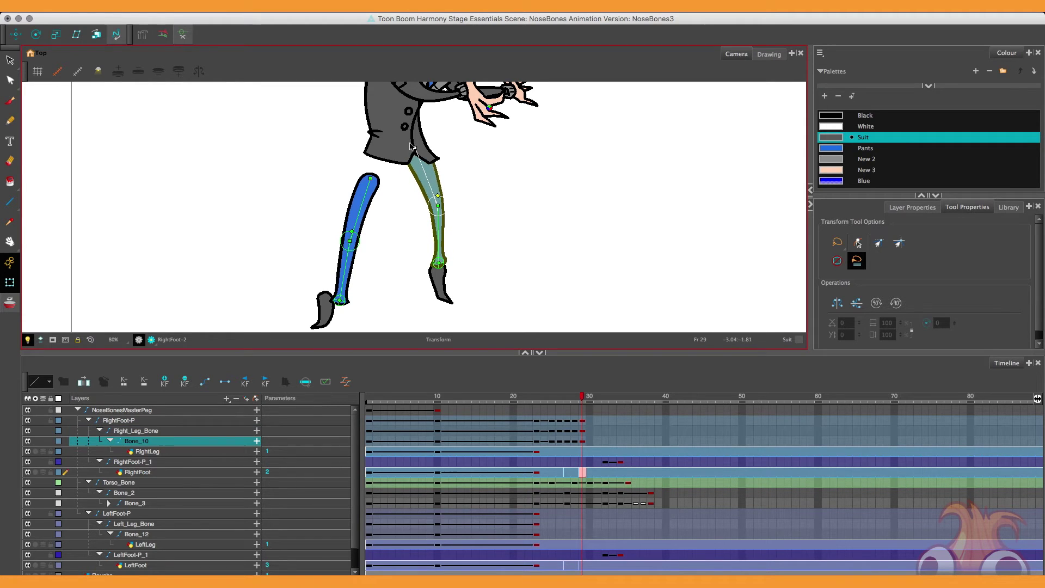
Keyframe the right foot peg and leg bones at frame 32 and stretch the leg upward so its hip sits inside the jacket
{"action": "left_click", "coordinate": [588, 398]}
{"action": "mouse_move", "coordinate": [594, 400]}
{"action": "left_mouse_down"}
{"action": "mouse_move", "coordinate": [613, 405]}
{"action": "mouse_move", "coordinate": [597, 403]}
{"action": "left_mouse_up"}
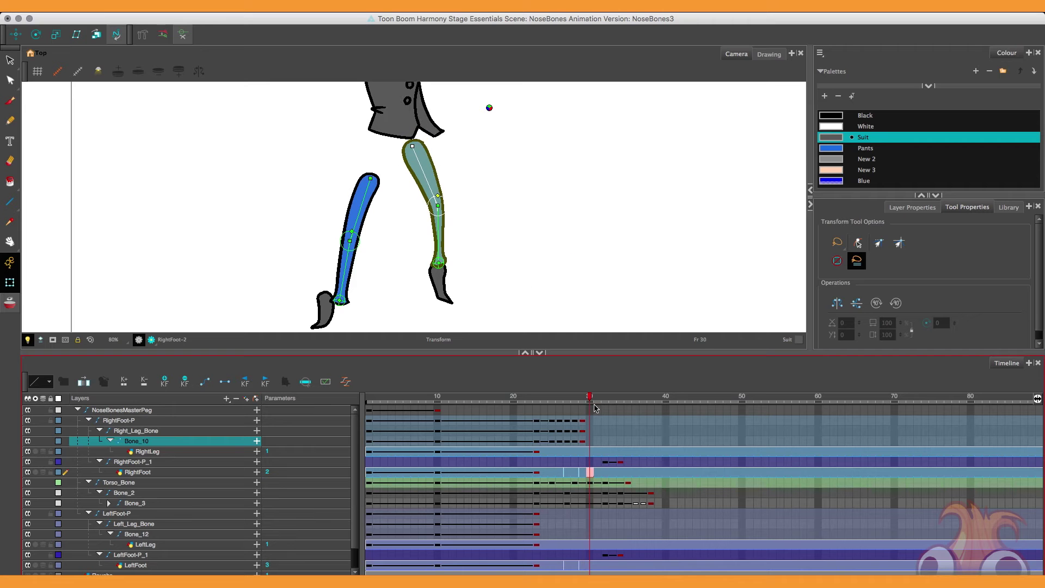
{"action": "mouse_move", "coordinate": [590, 411]}
{"action": "left_mouse_down"}
{"action": "mouse_move", "coordinate": [611, 413]}
{"action": "mouse_move", "coordinate": [590, 399]}
{"action": "mouse_move", "coordinate": [605, 401]}
{"action": "left_mouse_up"}
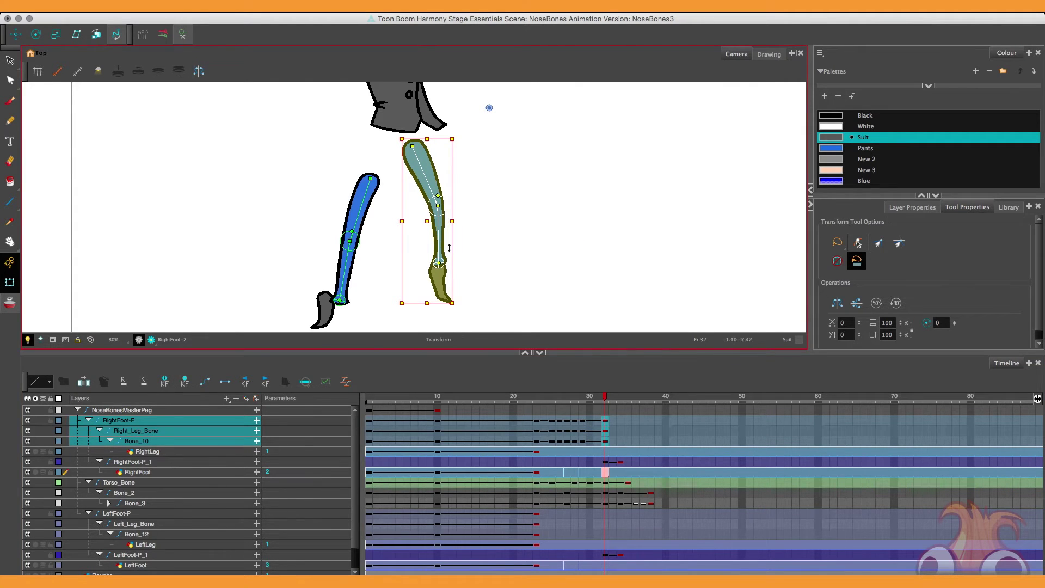
{"action": "left_click", "coordinate": [494, 276]}
{"action": "left_click", "coordinate": [438, 219]}
{"action": "left_click_drag", "start_coordinate": [439, 221], "coordinate": [431, 195]}
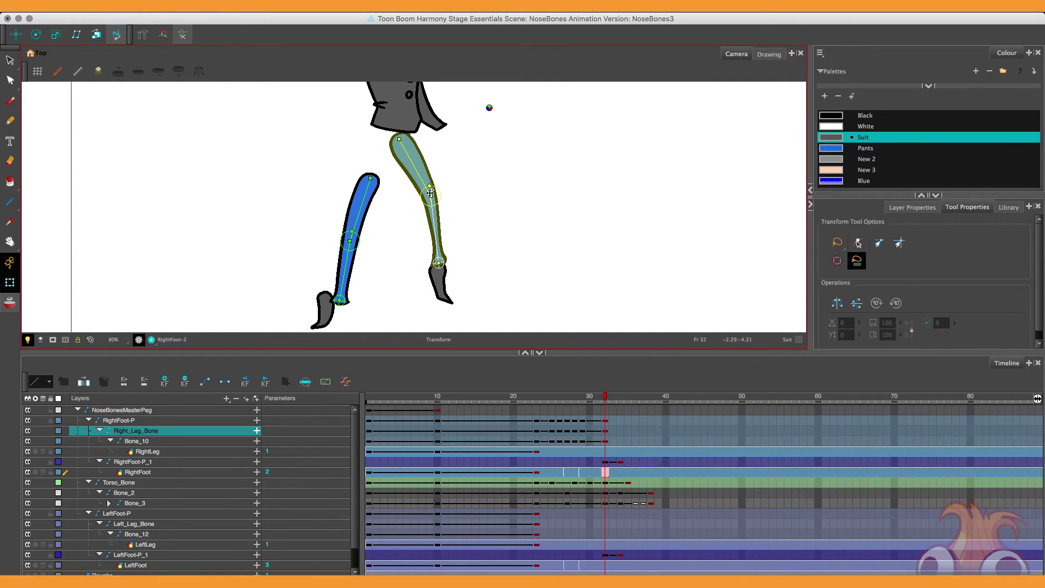
{"action": "left_click_drag", "start_coordinate": [399, 139], "coordinate": [419, 114]}
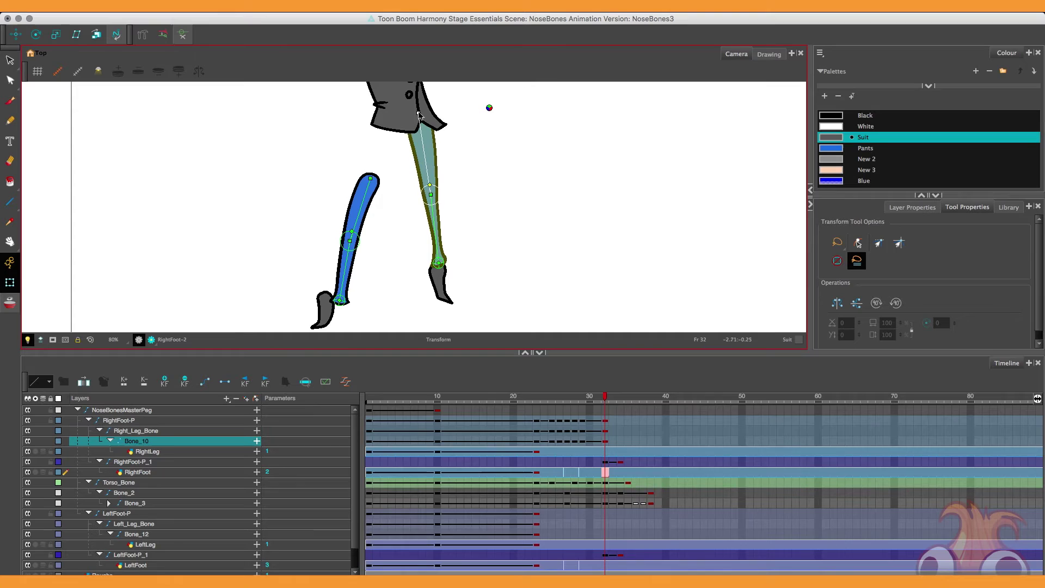
{"action": "left_click_drag", "start_coordinate": [431, 208], "coordinate": [415, 167]}
{"action": "left_click_drag", "start_coordinate": [410, 113], "coordinate": [419, 113]}
Keyframe the right leg rig at frame 34, shift the ankle right onto the foot and lower the hip to suit the torso
{"action": "mouse_move", "coordinate": [604, 397]}
{"action": "left_mouse_down"}
{"action": "mouse_move", "coordinate": [571, 408]}
{"action": "mouse_move", "coordinate": [631, 409]}
{"action": "mouse_move", "coordinate": [603, 408]}
{"action": "mouse_move", "coordinate": [620, 414]}
{"action": "mouse_move", "coordinate": [620, 441]}
{"action": "left_mouse_up"}
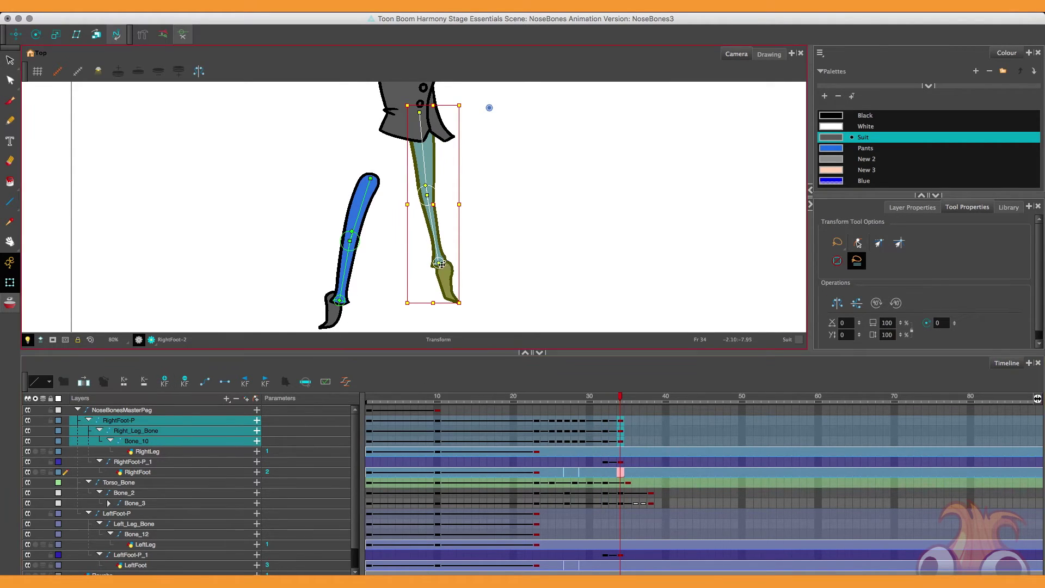
{"action": "left_click_drag", "start_coordinate": [439, 263], "coordinate": [442, 263]}
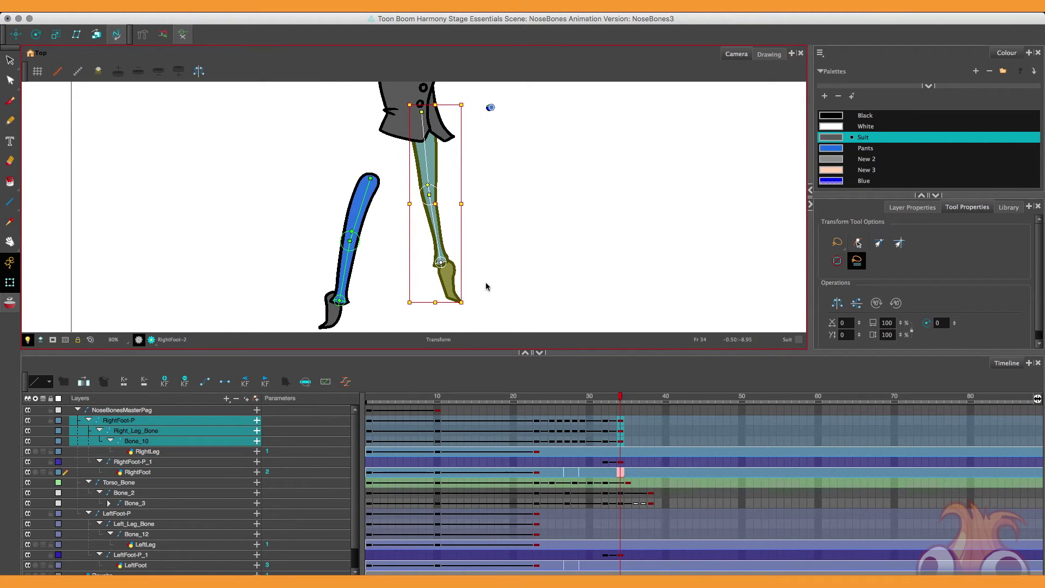
{"action": "left_click", "coordinate": [490, 292]}
{"action": "left_click", "coordinate": [443, 263]}
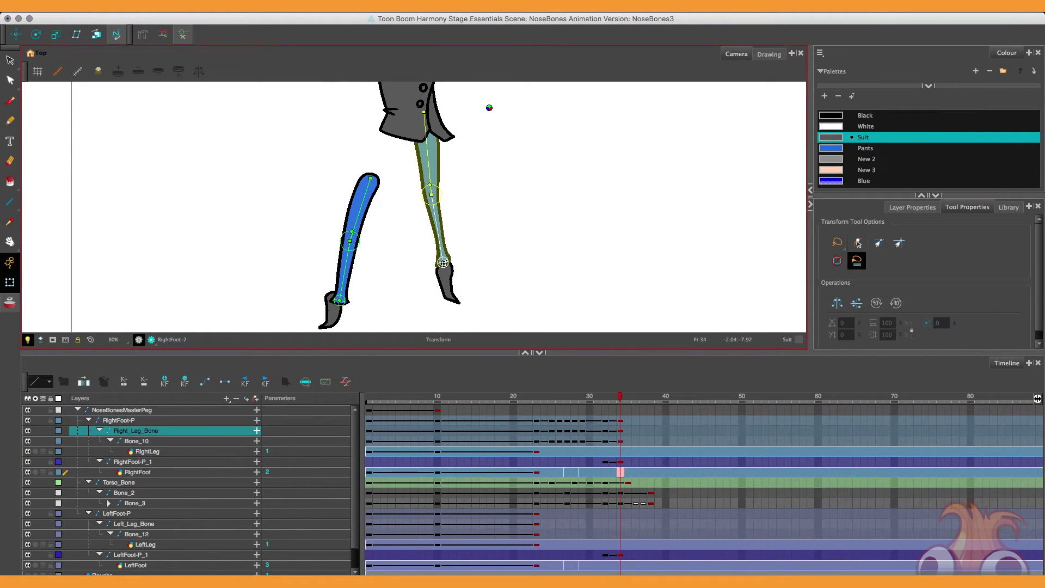
{"action": "key", "text": "comma"}
{"action": "key", "text": "comma"}
{"action": "key", "text": "period"}
{"action": "key", "text": "period"}
{"action": "left_click_drag", "start_coordinate": [437, 211], "coordinate": [440, 198]}
{"action": "left_click_drag", "start_coordinate": [442, 117], "coordinate": [431, 128]}
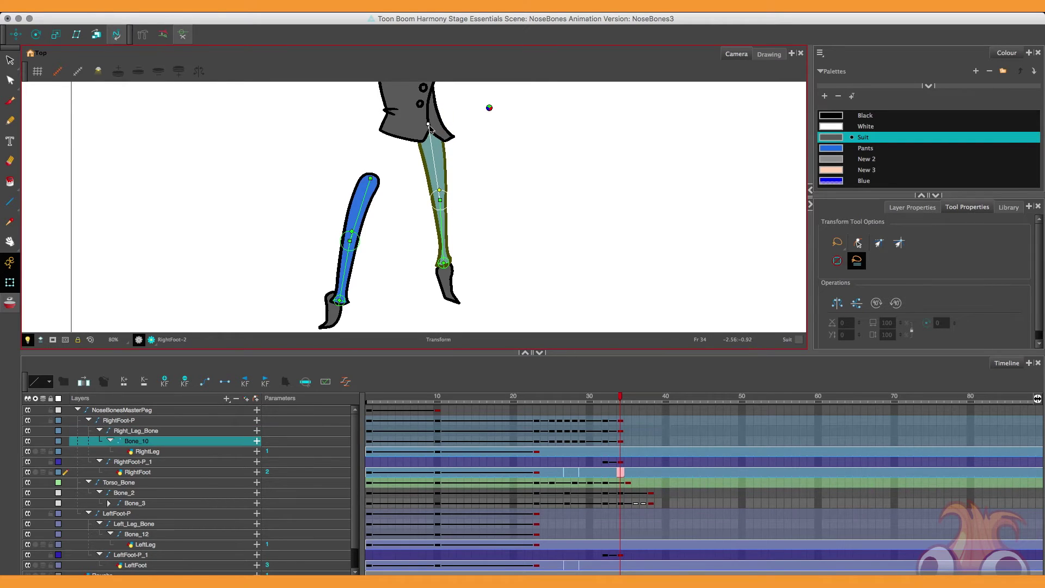
Keyframe RightFoot-P, Right_Leg_Bone and Bone_10 at frame 35 and nudge the hip down slightly with the settling torso
{"action": "key", "text": "period"}
{"action": "key", "text": "period"}
{"action": "key", "text": "period"}
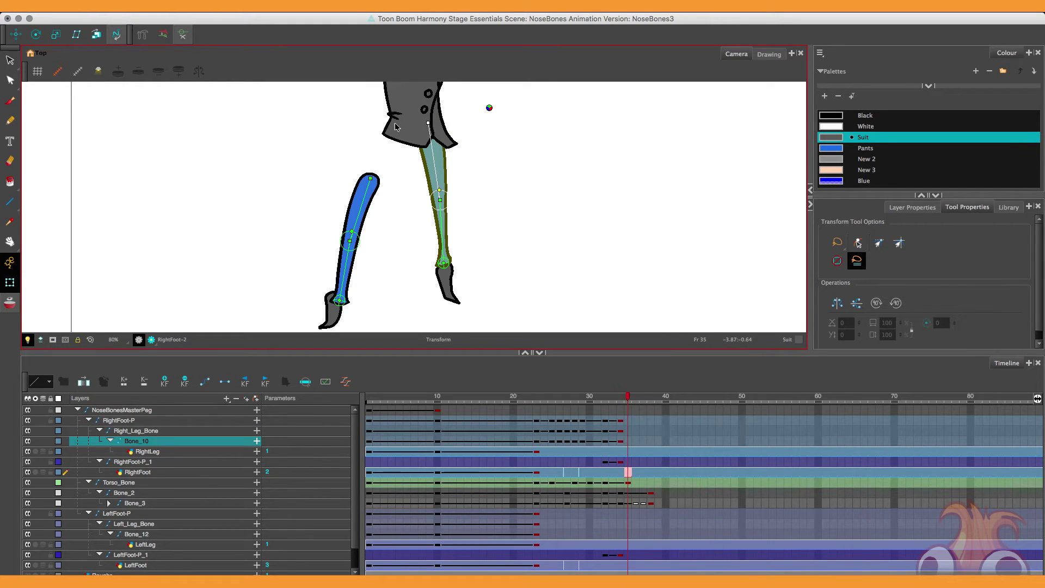
{"action": "key", "text": "comma"}
{"action": "key", "text": "comma"}
{"action": "key", "text": "comma"}
{"action": "left_click", "coordinate": [628, 421]}
{"action": "left_click", "coordinate": [629, 442], "text": "shift"}
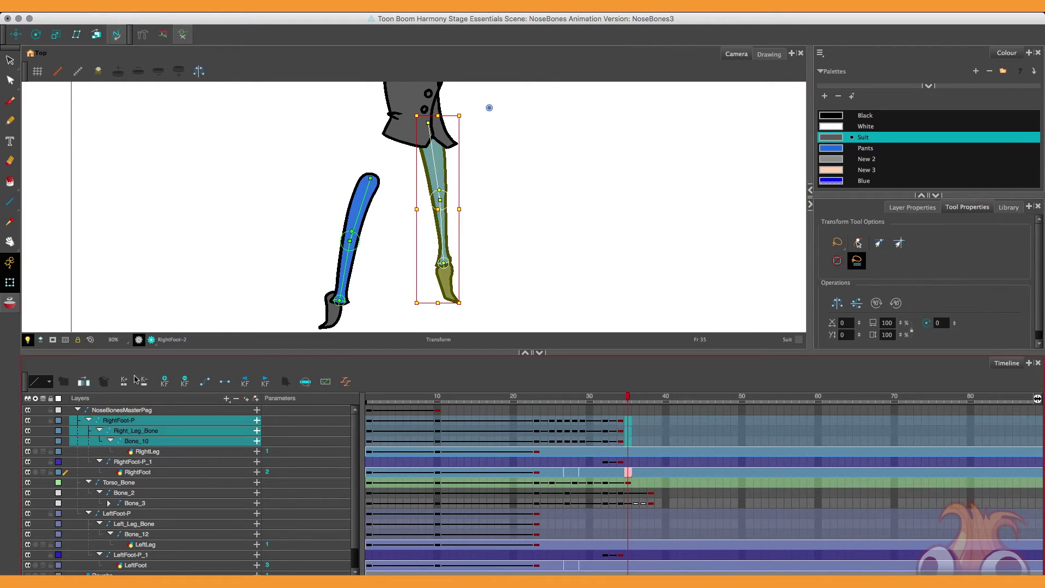
{"action": "mouse_move", "coordinate": [428, 123]}
{"action": "left_mouse_down"}
{"action": "mouse_move", "coordinate": [442, 125]}
{"action": "mouse_move", "coordinate": [431, 131]}
{"action": "left_mouse_up"}
Go back frame by frame through the jump to frame 24, checking how the right leg follows the torso
{"action": "key", "text": "1"}
{"action": "key", "text": "comma"}
{"action": "key", "text": "comma"}
{"action": "key", "text": "comma"}
{"action": "key", "text": "comma"}
{"action": "key", "text": "comma"}
{"action": "key", "text": "comma"}
{"action": "key", "text": "comma"}
{"action": "key", "text": "comma"}
{"action": "key", "text": "comma"}
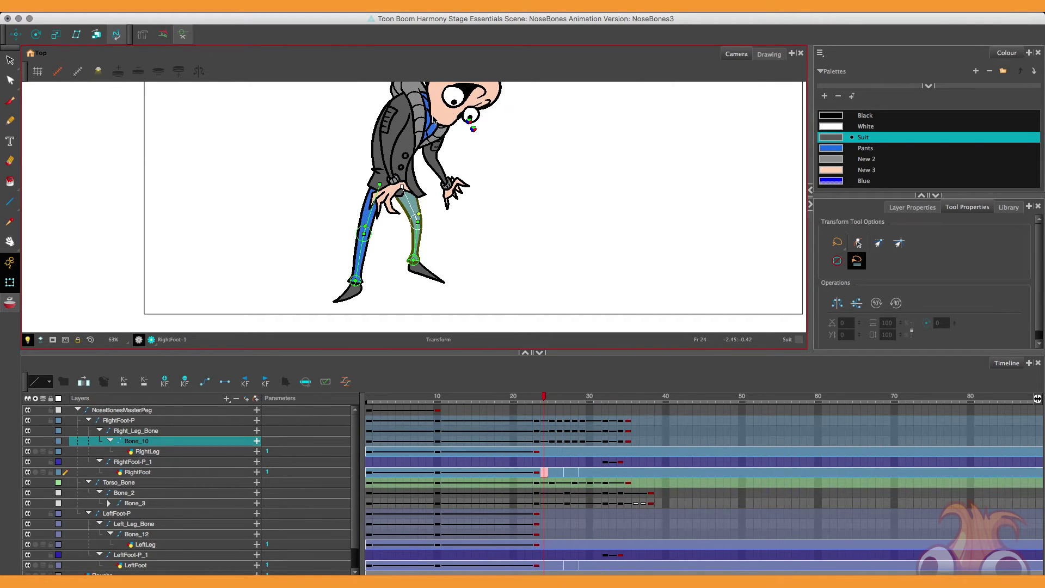
Keyframe LeftFoot-P, Left_Leg_Bone and Bone_12 at frame 25 and pose the left thigh and knee to meet the jacket
{"action": "left_click", "coordinate": [357, 256]}
{"action": "left_click_drag", "start_coordinate": [335, 352], "coordinate": [335, 365]}
{"action": "key", "text": "2"}
{"action": "key", "text": "2"}
{"action": "left_click_drag", "start_coordinate": [260, 267], "coordinate": [286, 224]}
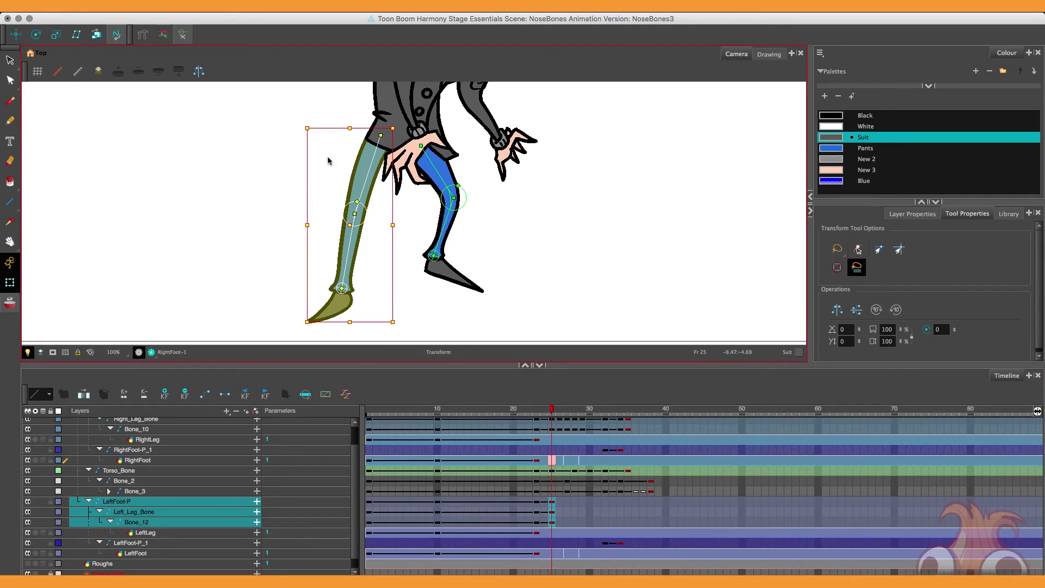
{"action": "left_click", "coordinate": [354, 178]}
{"action": "left_click", "coordinate": [355, 207]}
Keyframe the left foot peg and leg bones at frame 26 and adjust the left thigh to follow the torso
{"action": "key", "text": "period"}
{"action": "left_click_drag", "start_coordinate": [559, 501], "coordinate": [620, 521]}
{"action": "left_click", "coordinate": [164, 394]}
{"action": "left_click", "coordinate": [357, 190]}
Compare the neighbouring poses, keyframe the left leg rig at frame 27, and adjust the thigh at frames 27 and 28
{"action": "key", "text": "comma"}
{"action": "key", "text": "comma"}
{"action": "key", "text": "period"}
{"action": "key", "text": "period"}
{"action": "key", "text": "comma"}
{"action": "key", "text": "period"}
{"action": "key", "text": "period"}
{"action": "left_click", "coordinate": [164, 394]}
{"action": "left_click", "coordinate": [363, 188]}
{"action": "key", "text": "period"}
{"action": "left_click", "coordinate": [364, 187]}
Keyframe the left foot peg and leg bones at frame 32 and reposition the hip and thigh under the raised jacket
{"action": "key", "text": "1"}
{"action": "key", "text": "1"}
{"action": "key", "text": "period"}
{"action": "key", "text": "period"}
{"action": "key", "text": "period"}
{"action": "left_click", "coordinate": [164, 394]}
{"action": "key", "text": "2"}
{"action": "key", "text": "2"}
{"action": "left_click", "coordinate": [403, 137]}
{"action": "left_click", "coordinate": [379, 179]}
Keyframe the left foot peg and leg bones at frame 34 and shift the hip and thigh right with the torso
{"action": "key", "text": "1"}
{"action": "key", "text": "1"}
{"action": "key", "text": "1"}
{"action": "key", "text": "period"}
{"action": "key", "text": "period"}
{"action": "left_click", "coordinate": [164, 394]}
{"action": "key", "text": "2"}
{"action": "key", "text": "2"}
{"action": "left_click_drag", "start_coordinate": [405, 142], "coordinate": [413, 148]}
{"action": "left_click", "coordinate": [388, 183]}
Keyframe LeftFoot-P, Left_Leg_Bone and Bone_12 at frame 35 and adjust the left thigh to fit the settling torso
{"action": "key", "text": "period"}
{"action": "left_click_drag", "start_coordinate": [628, 502], "coordinate": [627, 522]}
{"action": "left_click", "coordinate": [165, 394]}
{"action": "left_click", "coordinate": [382, 174]}
{"action": "key", "text": "1"}
{"action": "key", "text": "1"}
{"action": "left_click_drag", "start_coordinate": [276, 209], "coordinate": [266, 255]}
Flip backward and forward through the whole jump, examining how both legs follow the torso
{"action": "key", "text": "comma"}
{"action": "key", "text": "comma"}
{"action": "key", "text": "comma"}
{"action": "key", "text": "comma"}
{"action": "key", "text": "comma"}
{"action": "key", "text": "comma"}
{"action": "key", "text": "comma"}
{"action": "key", "text": "period"}
{"action": "key", "text": "comma"}
{"action": "key", "text": "comma"}
{"action": "key", "text": "comma"}
{"action": "key", "text": "comma"}
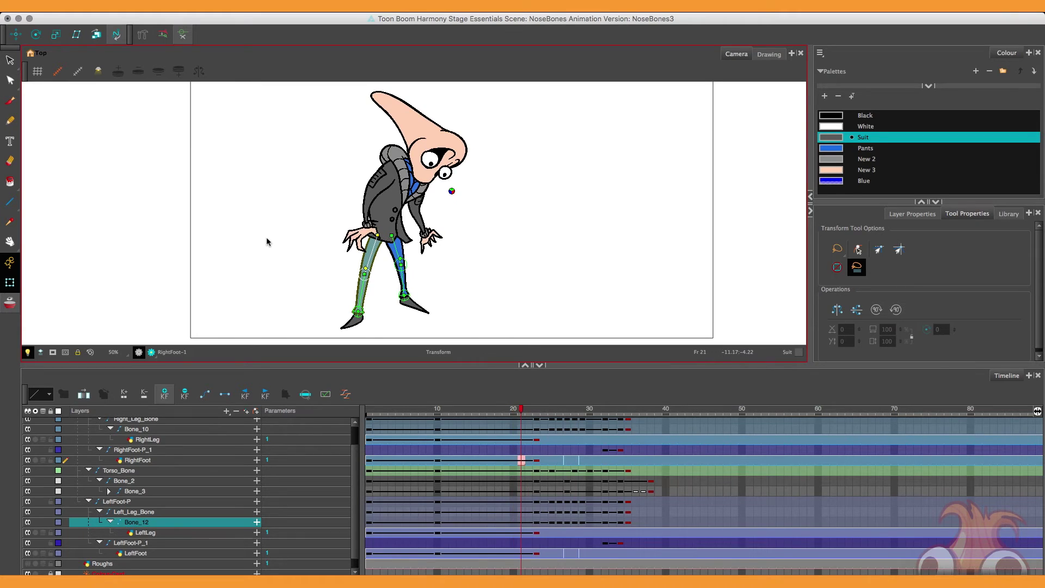
{"action": "key", "text": "period"}
{"action": "key", "text": "period"}
{"action": "key", "text": "period"}
{"action": "key", "text": "period"}
{"action": "key", "text": "period"}
{"action": "key", "text": "period"}
{"action": "key", "text": "period"}
{"action": "key", "text": "period"}
{"action": "key", "text": "period"}
{"action": "key", "text": "period"}
{"action": "key", "text": "period"}
{"action": "key", "text": "period"}
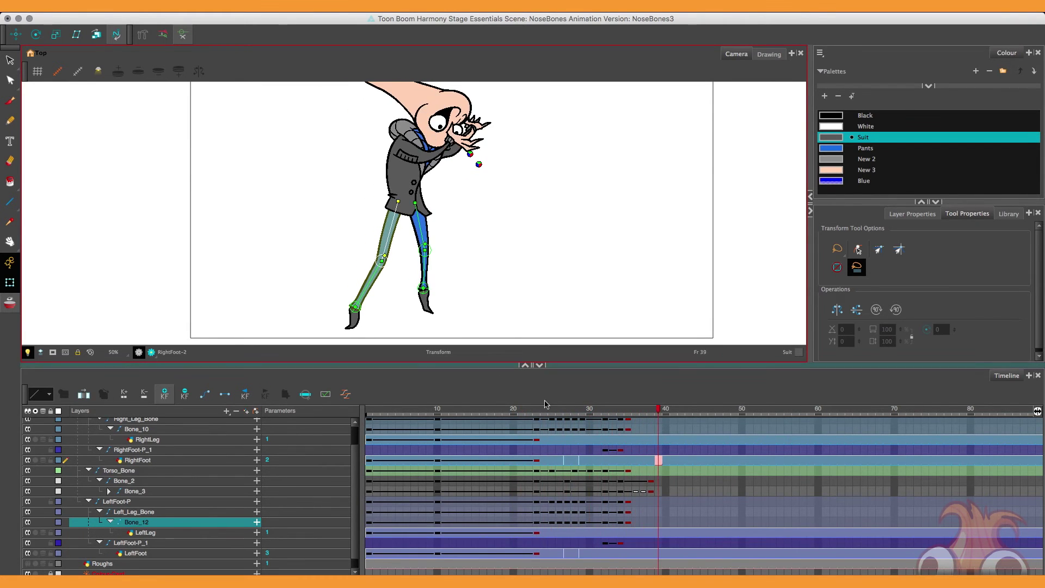
Return to the keyframe at frame 10 and play back the animation to judge the leg motion
{"action": "left_click", "coordinate": [538, 410]}
{"action": "key", "text": "semicolon"}
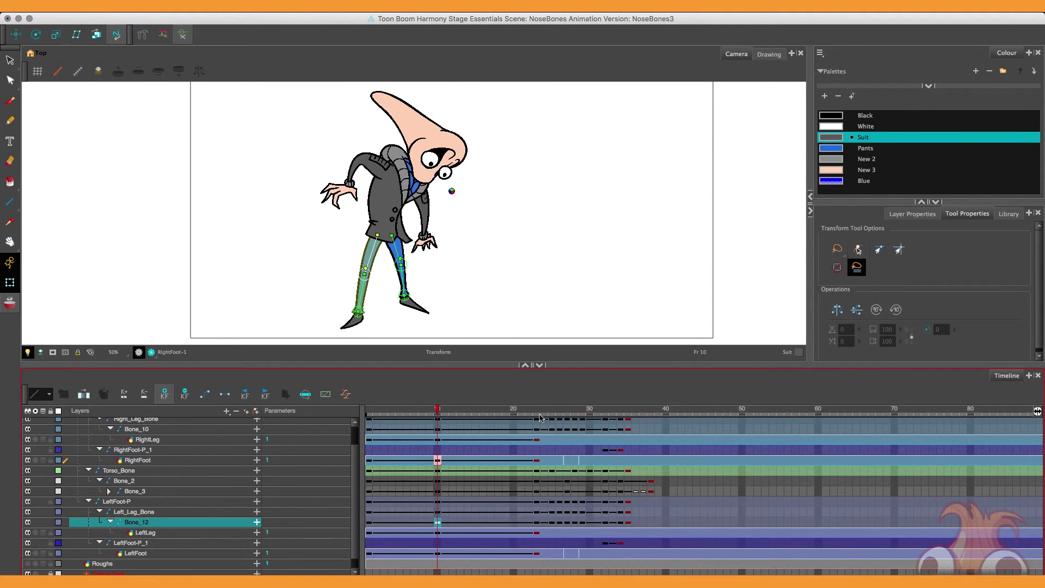
{"action": "key", "text": "shift+Return"}
{"action": "key", "text": "shift+Return"}
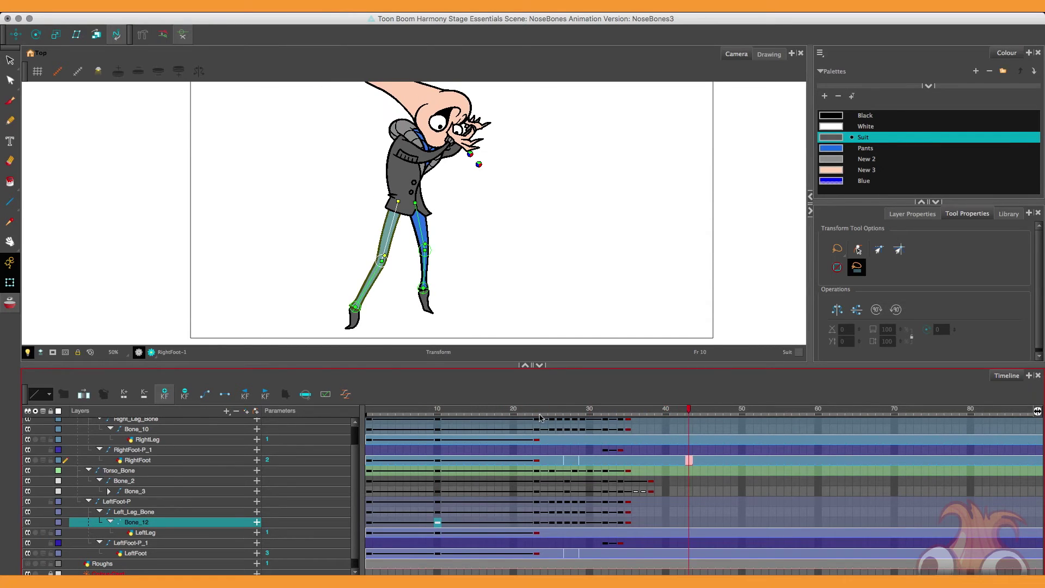
Turn on the onion skin and refine the left shin and thigh at frame 28 to fit between the neighbouring poses
{"action": "mouse_move", "coordinate": [538, 426]}
{"action": "left_mouse_down"}
{"action": "mouse_move", "coordinate": [568, 433]}
{"action": "mouse_move", "coordinate": [552, 441]}
{"action": "left_mouse_up"}
{"action": "left_click", "coordinate": [9, 302]}
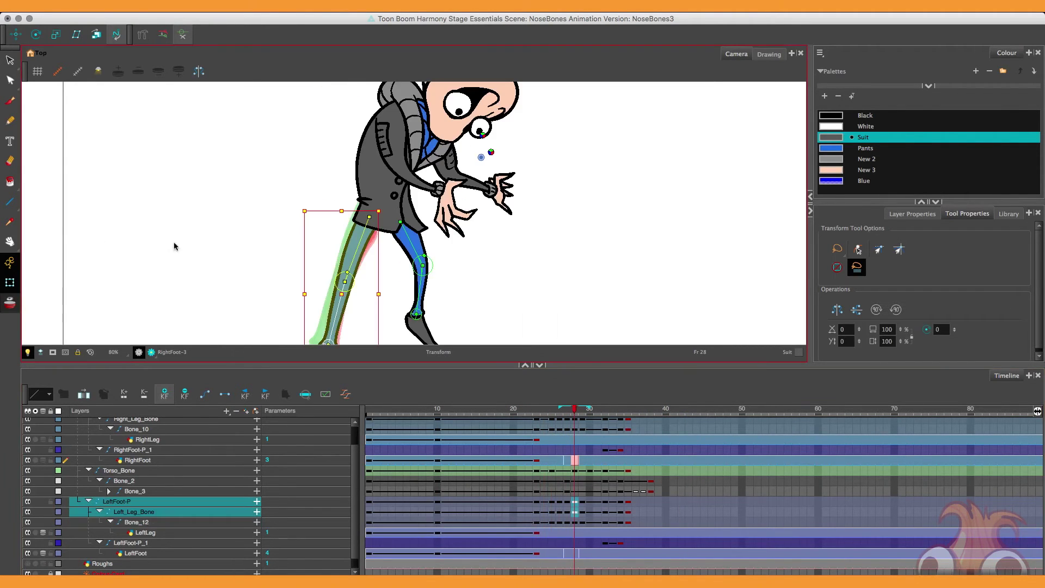
{"action": "key", "text": "space"}
{"action": "left_click_drag", "start_coordinate": [206, 285], "coordinate": [205, 227]}
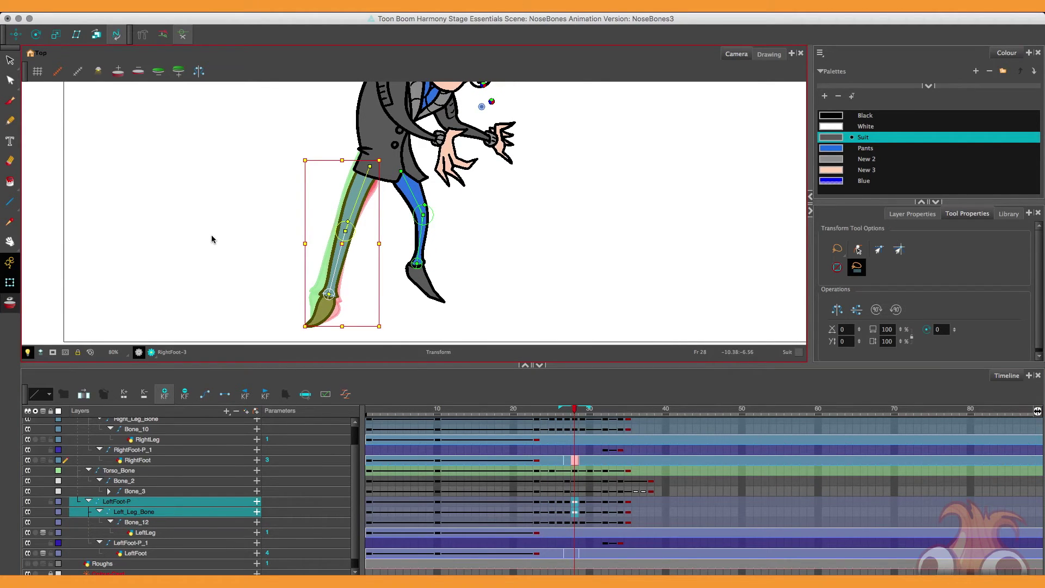
{"action": "key", "text": "2"}
{"action": "key", "text": "space"}
{"action": "left_click_drag", "start_coordinate": [232, 263], "coordinate": [232, 250]}
{"action": "left_click", "coordinate": [243, 234]}
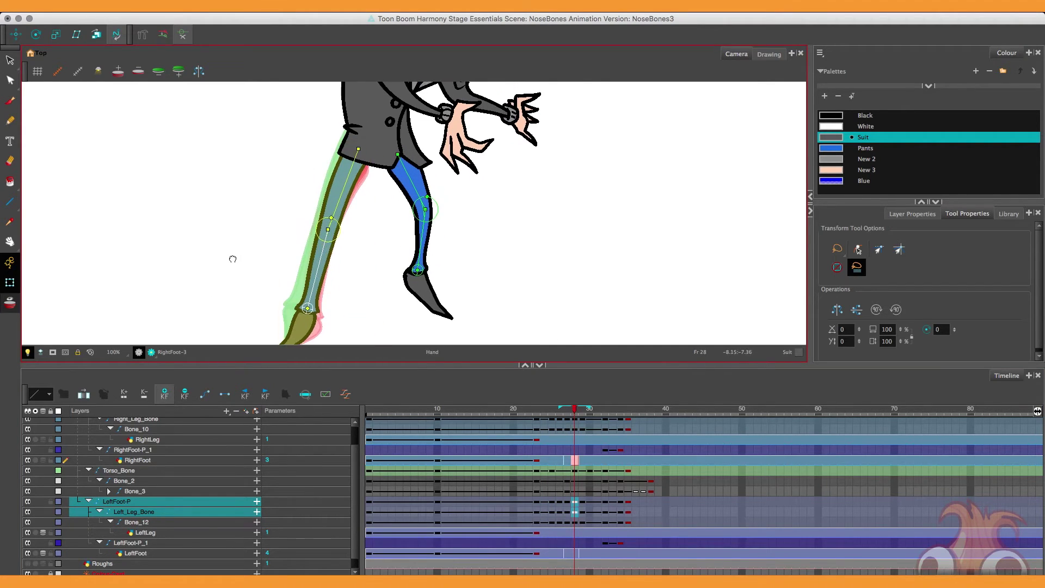
{"action": "left_click_drag", "start_coordinate": [319, 247], "coordinate": [317, 246]}
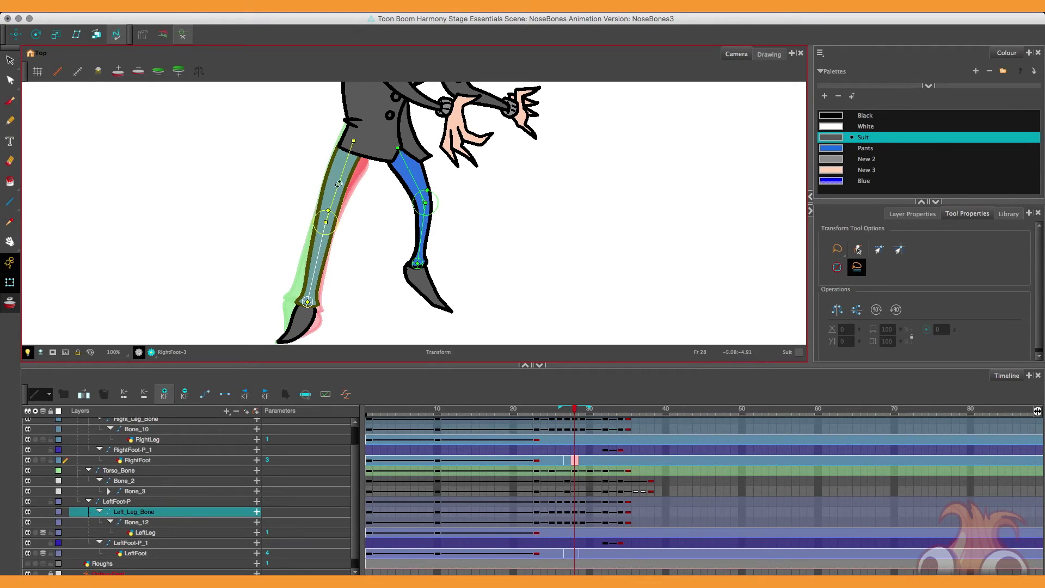
{"action": "left_click", "coordinate": [346, 178]}
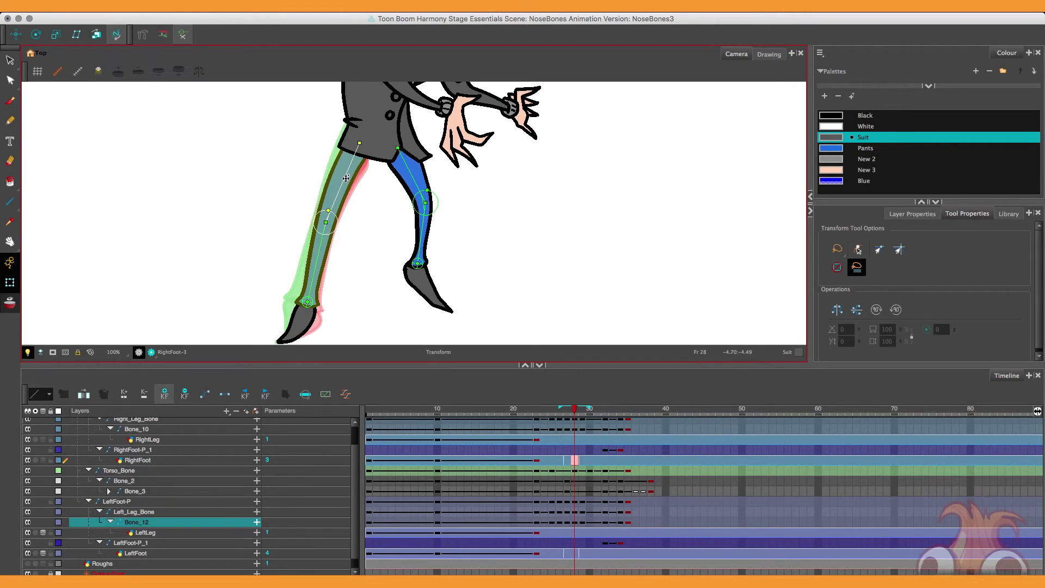
{"action": "left_click", "coordinate": [320, 244]}
{"action": "left_click_drag", "start_coordinate": [319, 240], "coordinate": [322, 240]}
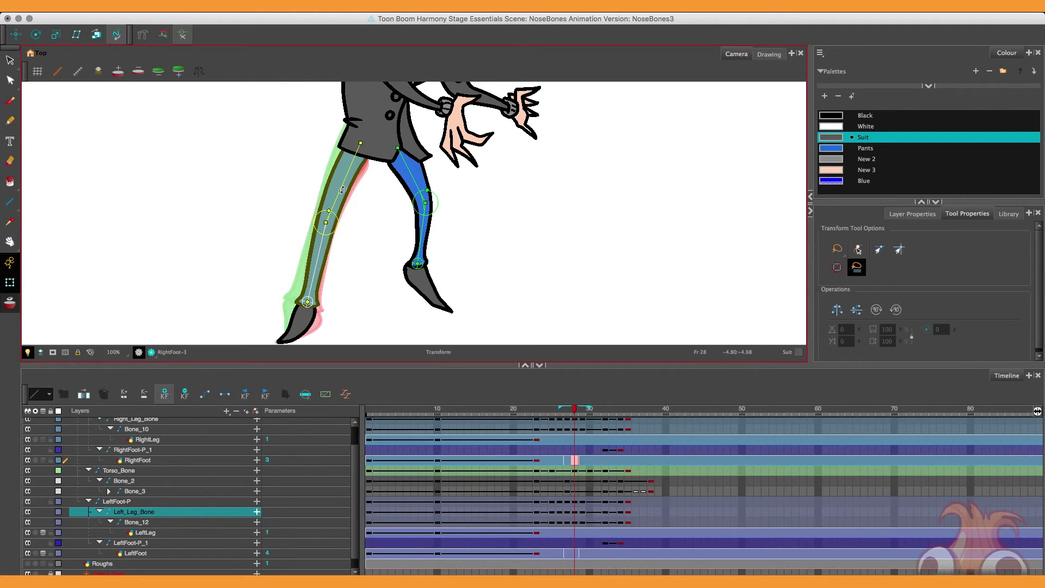
Refine the left shin and thigh at frame 27 against the onion skin of the neighbouring frames
{"action": "key", "text": "comma"}
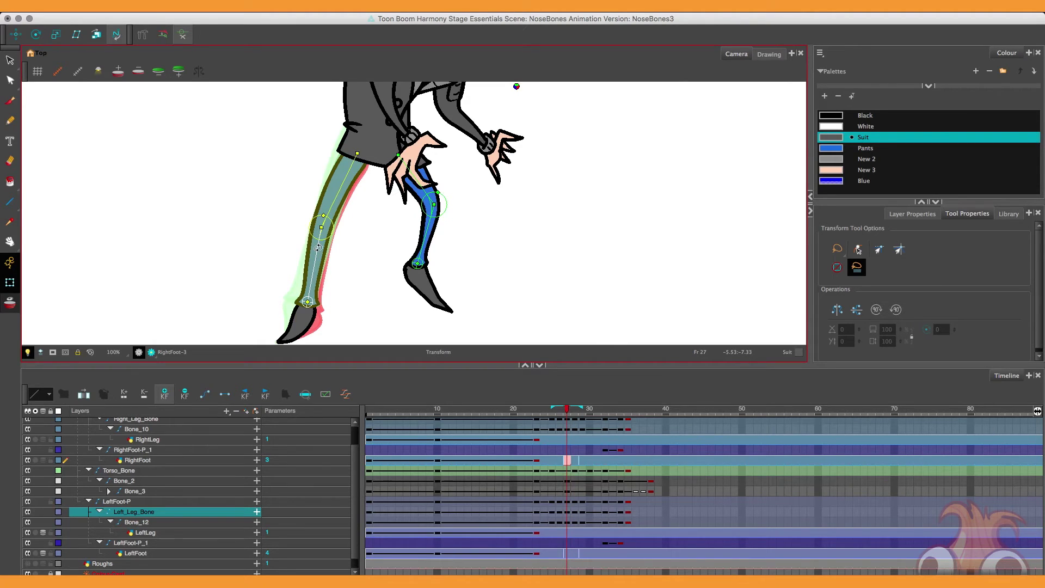
{"action": "left_click_drag", "start_coordinate": [321, 248], "coordinate": [319, 226]}
{"action": "left_click_drag", "start_coordinate": [349, 179], "coordinate": [346, 174]}
Flip back and forth through the frames around 26 to 28 to check the left leg's motion
{"action": "key", "text": "1"}
{"action": "key", "text": "comma"}
{"action": "key", "text": "comma"}
{"action": "key", "text": "comma"}
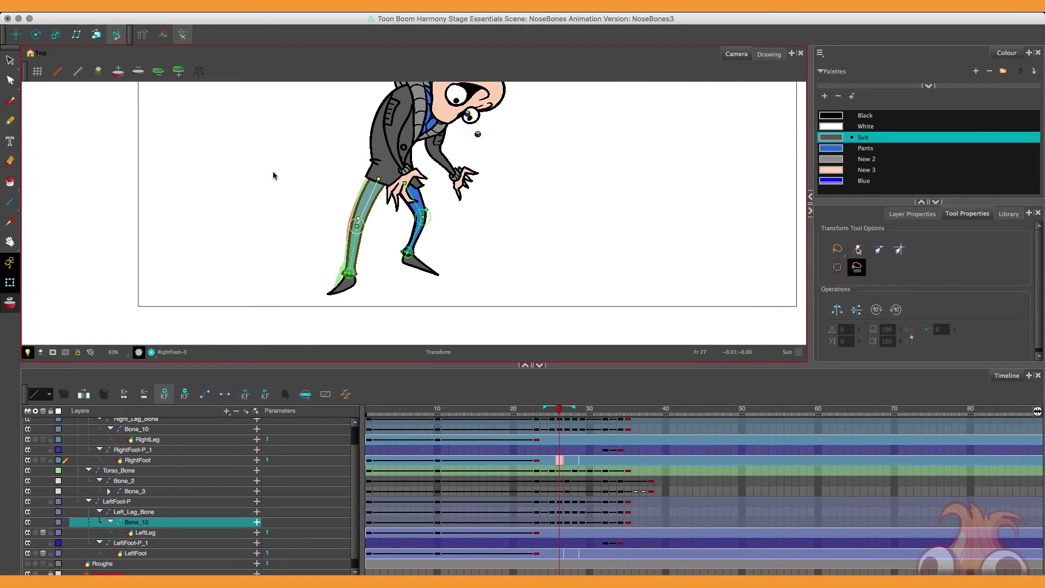
{"action": "key", "text": "period"}
{"action": "key", "text": "period"}
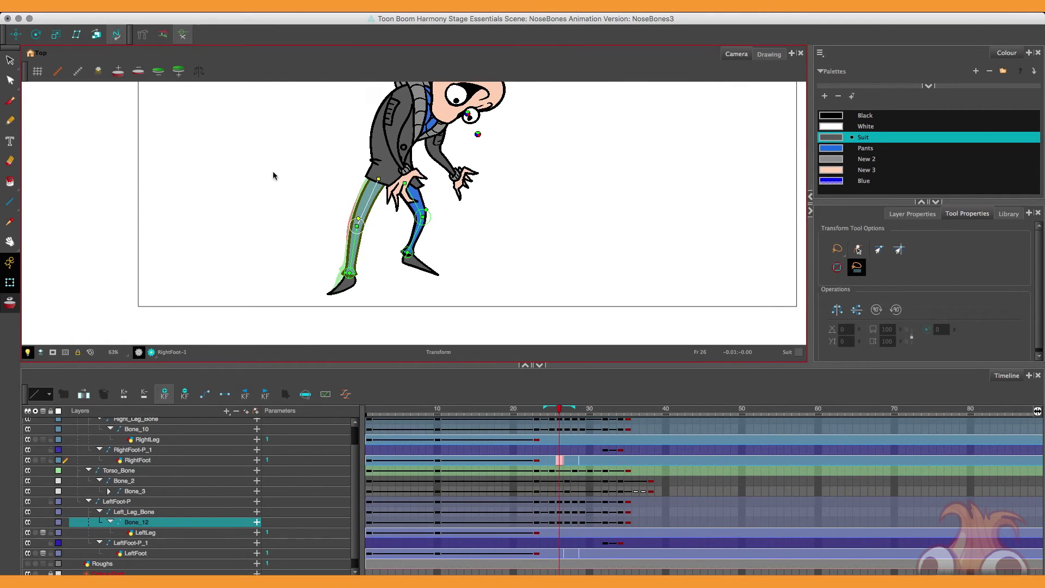
{"action": "key", "text": "period"}
{"action": "key", "text": "period"}
{"action": "key", "text": "period"}
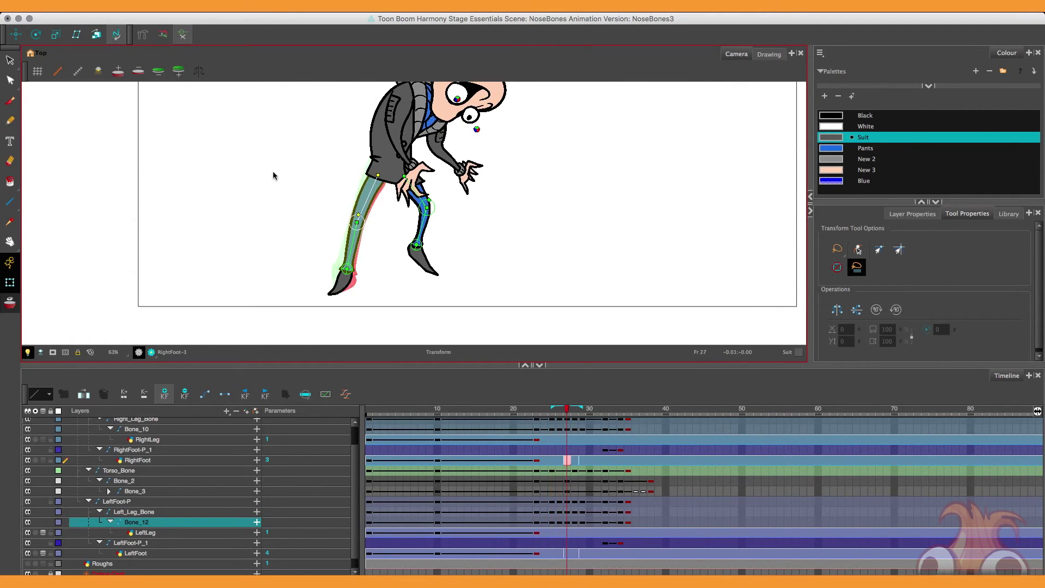
{"action": "key", "text": "comma"}
{"action": "key", "text": "comma"}
{"action": "key", "text": "comma"}
{"action": "key", "text": "period"}
{"action": "key", "text": "comma"}
{"action": "key", "text": "comma"}
{"action": "key", "text": "period"}
{"action": "key", "text": "period"}
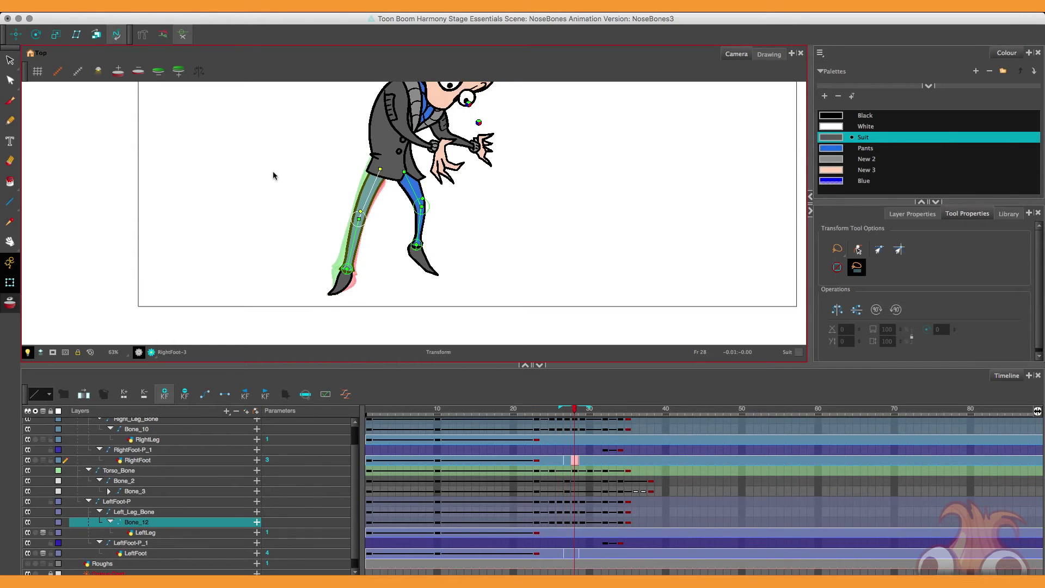
{"action": "key", "text": "2"}
{"action": "key", "text": "2"}
{"action": "key", "text": "2"}
{"action": "key", "text": "2"}
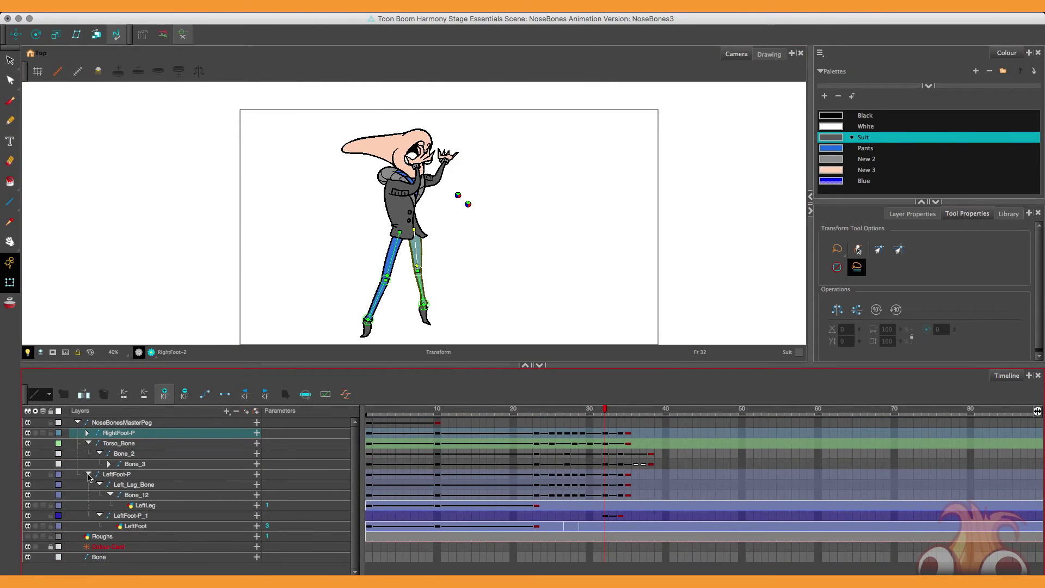
Unfold the Bone_3 hierarchy and add a keyframe at frame 23 to Head-P and all its child layers
{"action": "left_click", "coordinate": [88, 474]}
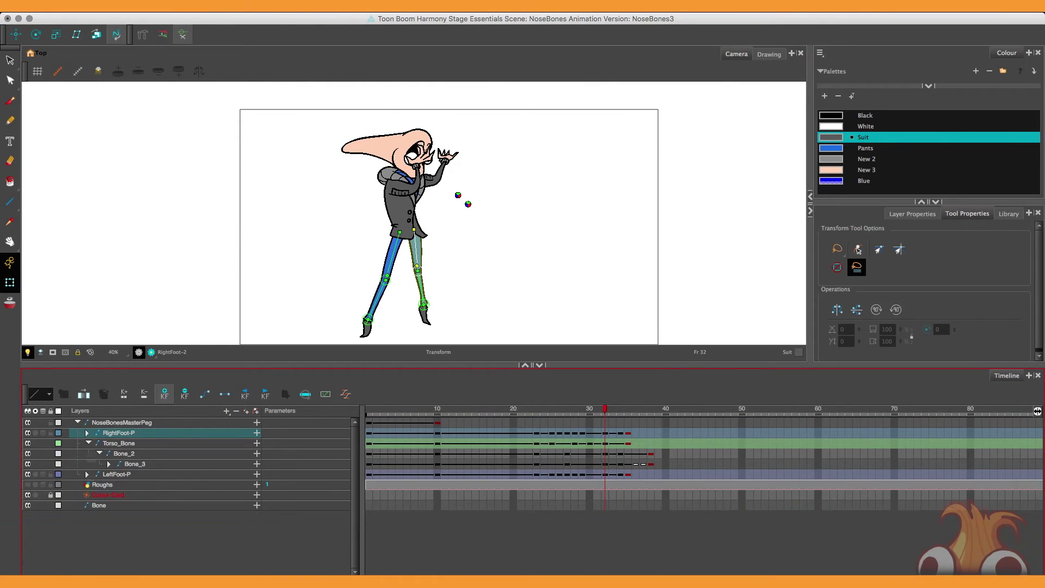
{"action": "left_click", "coordinate": [109, 464]}
{"action": "left_click", "coordinate": [121, 536]}
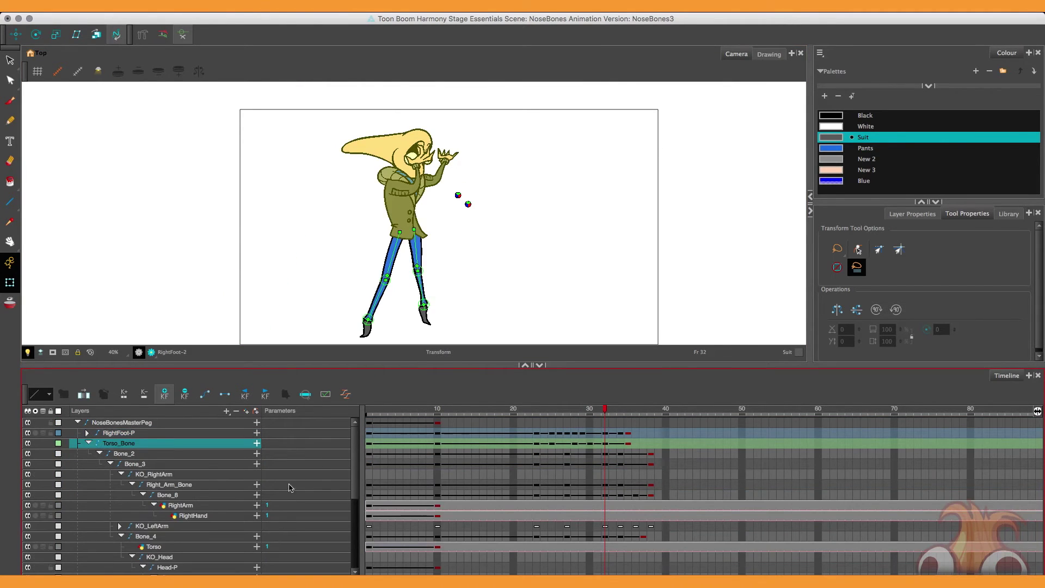
{"action": "scroll", "coordinate": [361, 496], "scroll_direction": "down", "scroll_amount": 5}
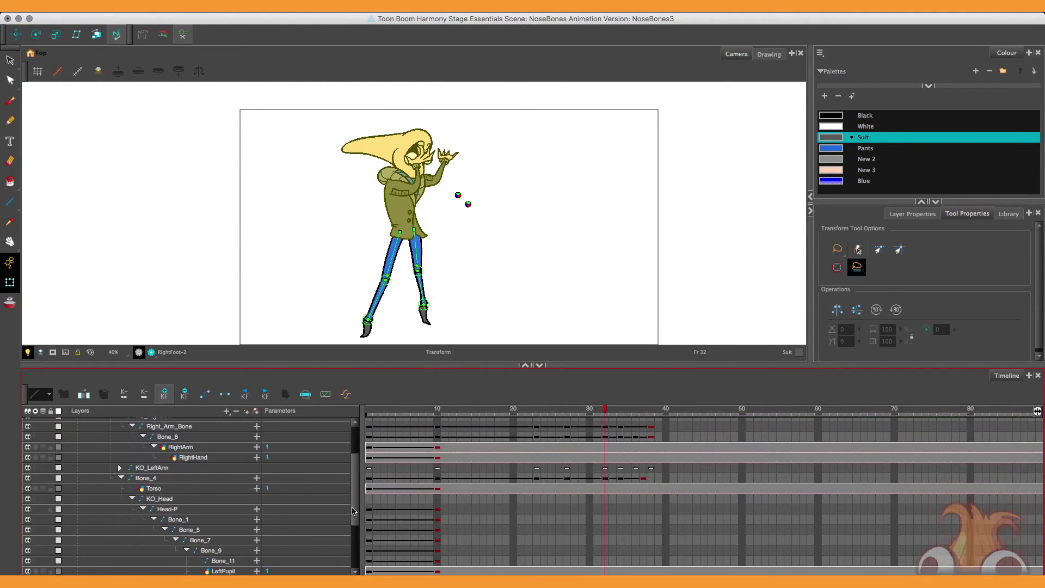
{"action": "left_click", "coordinate": [528, 491]}
{"action": "left_click", "coordinate": [537, 492]}
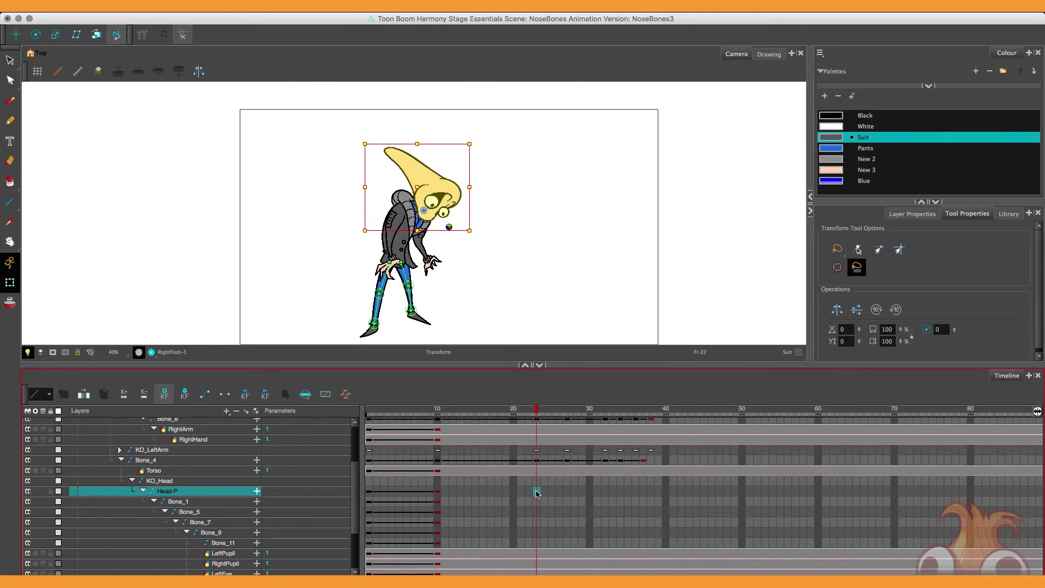
{"action": "left_click", "coordinate": [143, 491]}
{"action": "left_click", "coordinate": [165, 394]}
Add a Head-P keyframe at frame 27 and rotate the head slightly clockwise so the nose stands more upright
{"action": "key", "text": "period"}
{"action": "key", "text": "period"}
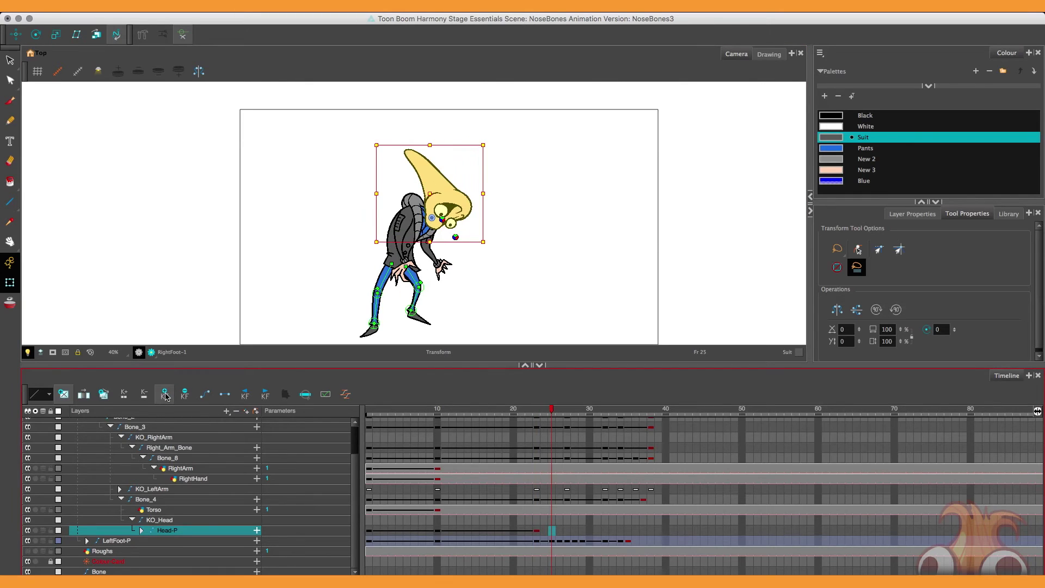
{"action": "left_click", "coordinate": [142, 530]}
{"action": "key", "text": "2"}
{"action": "key", "text": "period"}
{"action": "key", "text": "period"}
{"action": "left_click_drag", "start_coordinate": [340, 273], "coordinate": [334, 251]}
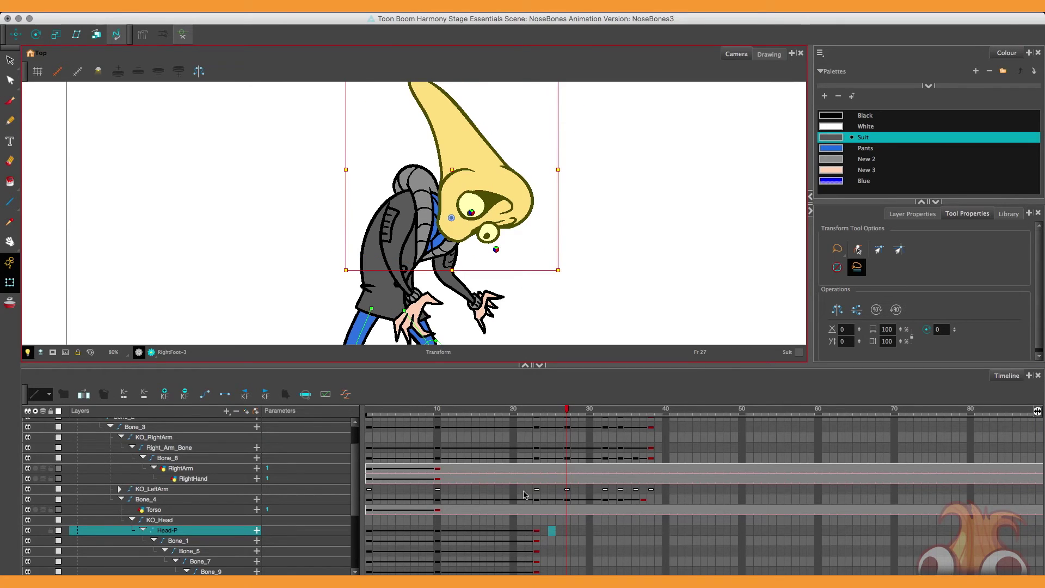
{"action": "left_click", "coordinate": [567, 530]}
{"action": "left_click_drag", "start_coordinate": [340, 274], "coordinate": [332, 253]}
Add a Head-P keyframe at frame 33 and rotate the head counter-clockwise so the nose tip drops
{"action": "key", "text": "1"}
{"action": "key", "text": "period"}
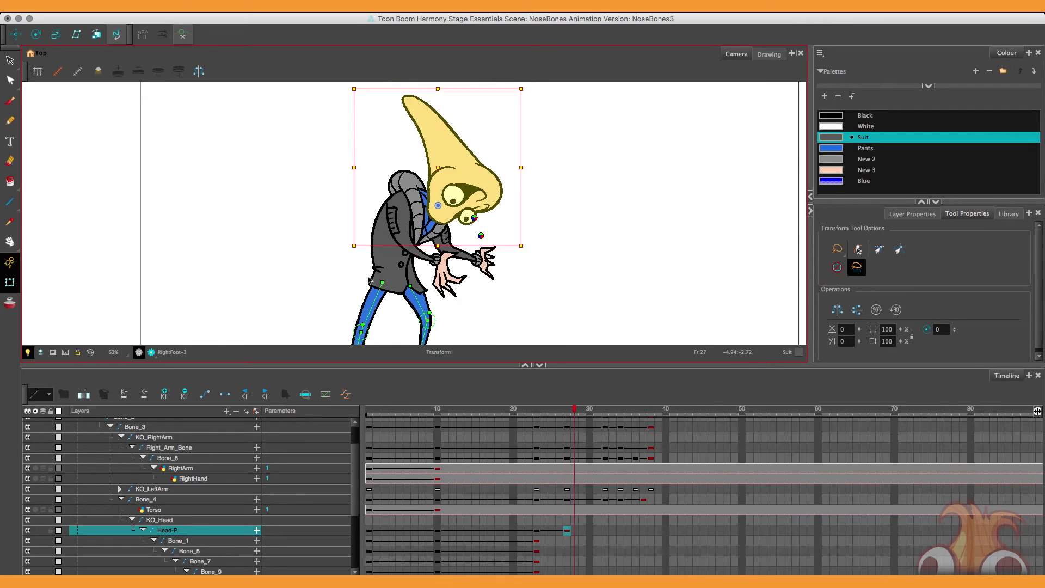
{"action": "key", "text": "period"}
{"action": "key", "text": "period"}
{"action": "key", "text": "period"}
{"action": "key", "text": "period"}
{"action": "key", "text": "period"}
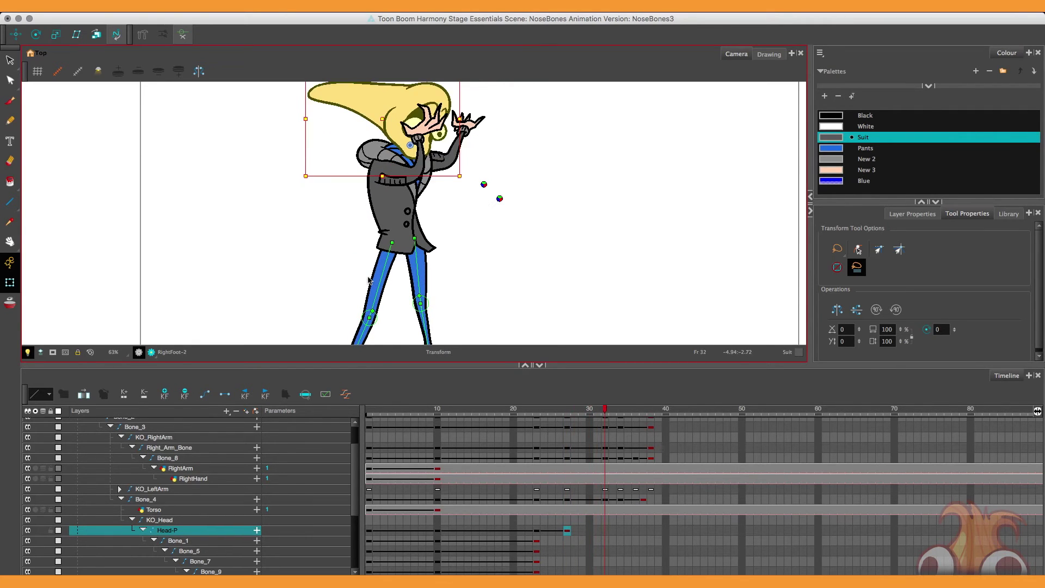
{"action": "key", "text": "comma"}
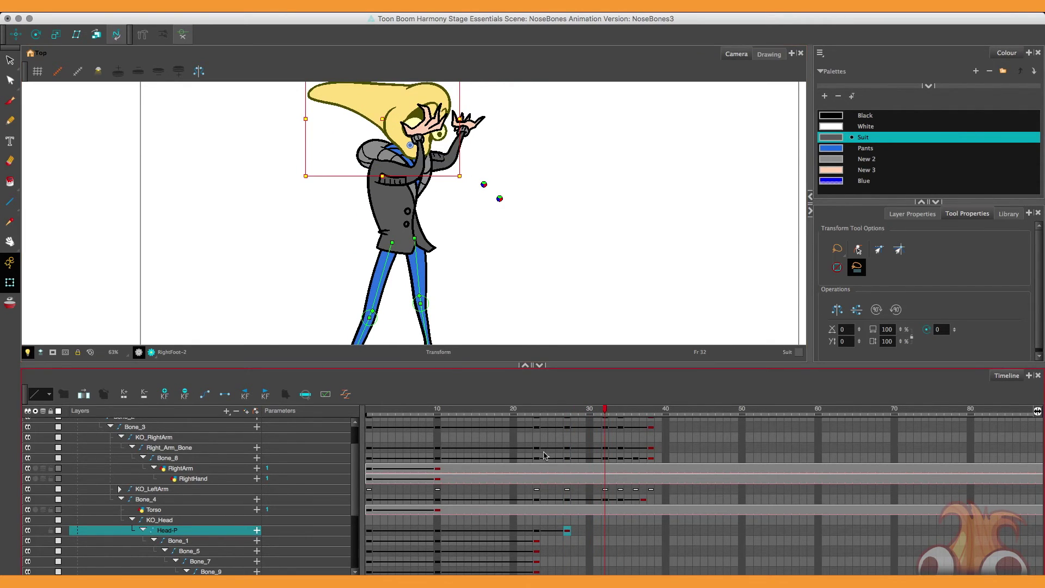
{"action": "left_click_drag", "start_coordinate": [324, 238], "coordinate": [312, 306]}
{"action": "key", "text": "period"}
{"action": "key", "text": "2"}
{"action": "left_click", "coordinate": [164, 394]}
{"action": "left_click_drag", "start_coordinate": [281, 252], "coordinate": [303, 325]}
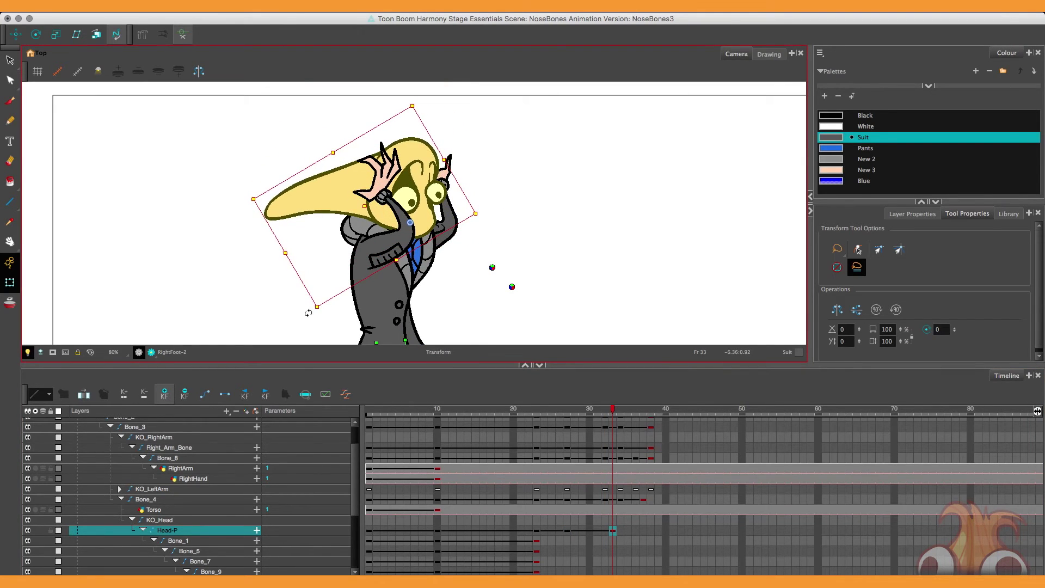
Flip through the frames after 33 and scrub back towards frame 23 to review the head's motion
{"action": "key", "text": "period"}
{"action": "key", "text": "period"}
{"action": "key", "text": "period"}
{"action": "key", "text": "period"}
{"action": "key", "text": "period"}
{"action": "key", "text": "period"}
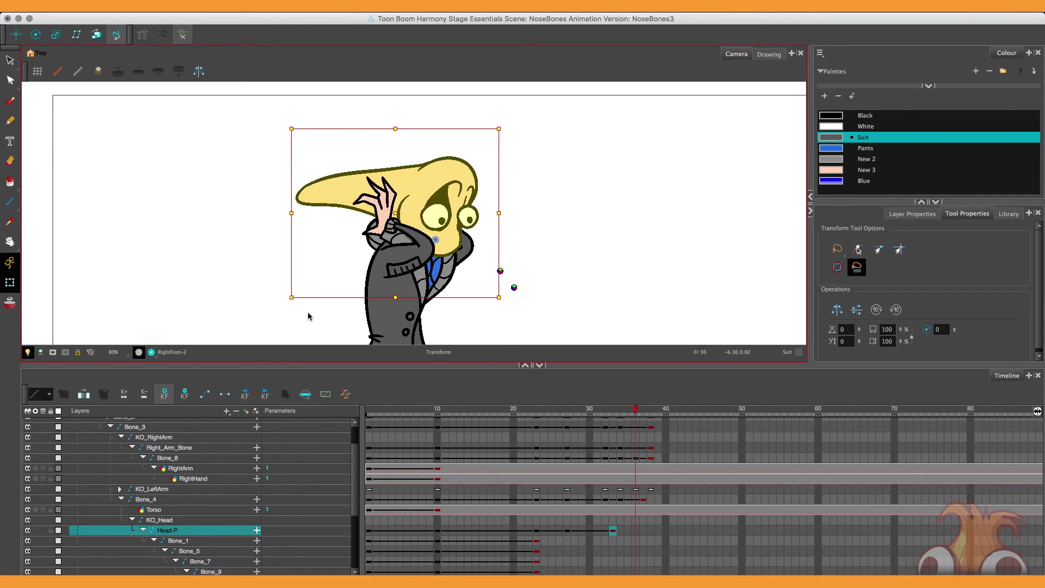
{"action": "key", "text": "period"}
{"action": "key", "text": "period"}
{"action": "mouse_move", "coordinate": [648, 409]}
{"action": "left_mouse_down"}
{"action": "mouse_move", "coordinate": [524, 409]}
{"action": "mouse_move", "coordinate": [539, 403]}
{"action": "left_mouse_up"}
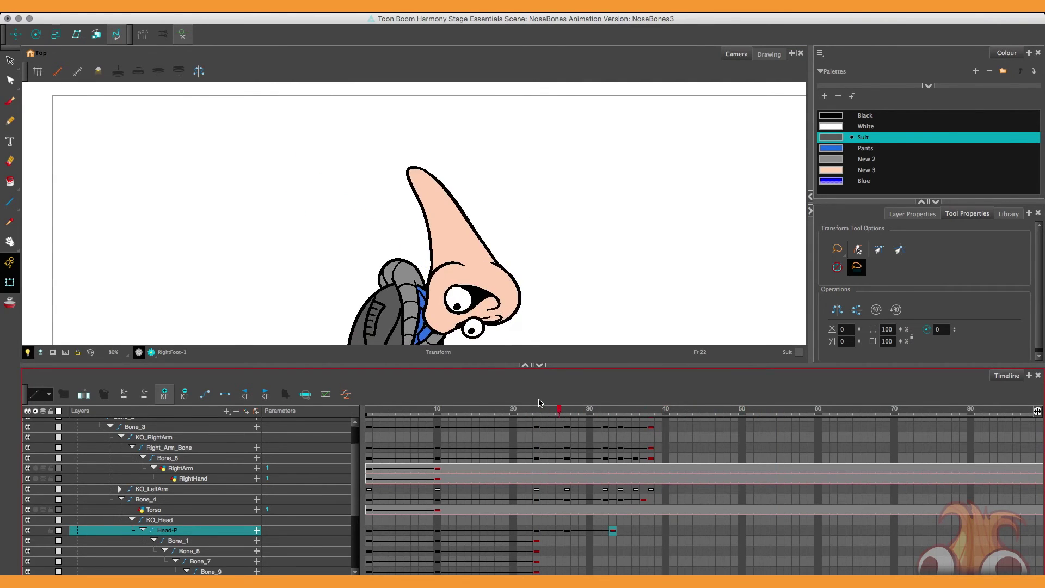
Compare the head poses leading up to frame 27, and key Bone_1, Bone_5, Bone_7 and Bone_9 there
{"action": "left_click", "coordinate": [269, 251]}
{"action": "key", "text": "space"}
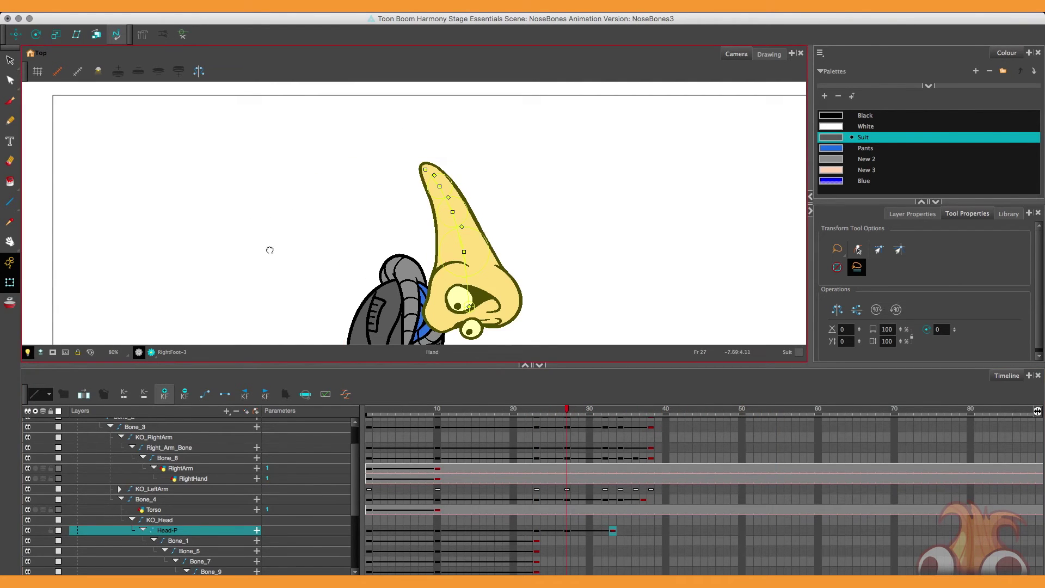
{"action": "left_click_drag", "start_coordinate": [299, 254], "coordinate": [282, 225]}
{"action": "key", "text": "comma"}
{"action": "key", "text": "comma"}
{"action": "key", "text": "comma"}
{"action": "key", "text": "period"}
{"action": "key", "text": "period"}
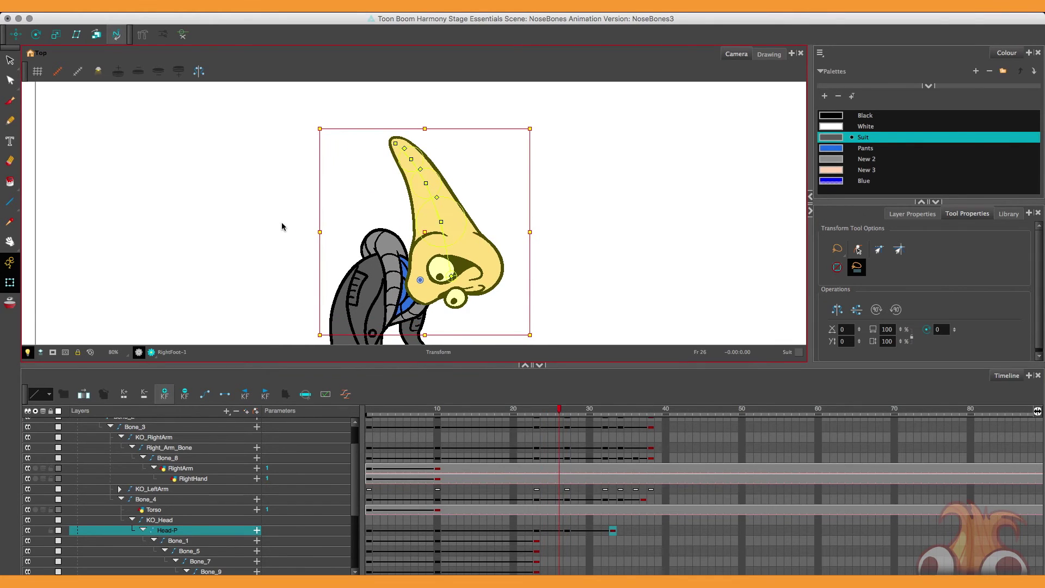
{"action": "key", "text": "period"}
{"action": "left_click_drag", "start_coordinate": [469, 515], "coordinate": [451, 445]}
{"action": "left_click_drag", "start_coordinate": [550, 473], "coordinate": [550, 504]}
{"action": "left_click", "coordinate": [169, 392]}
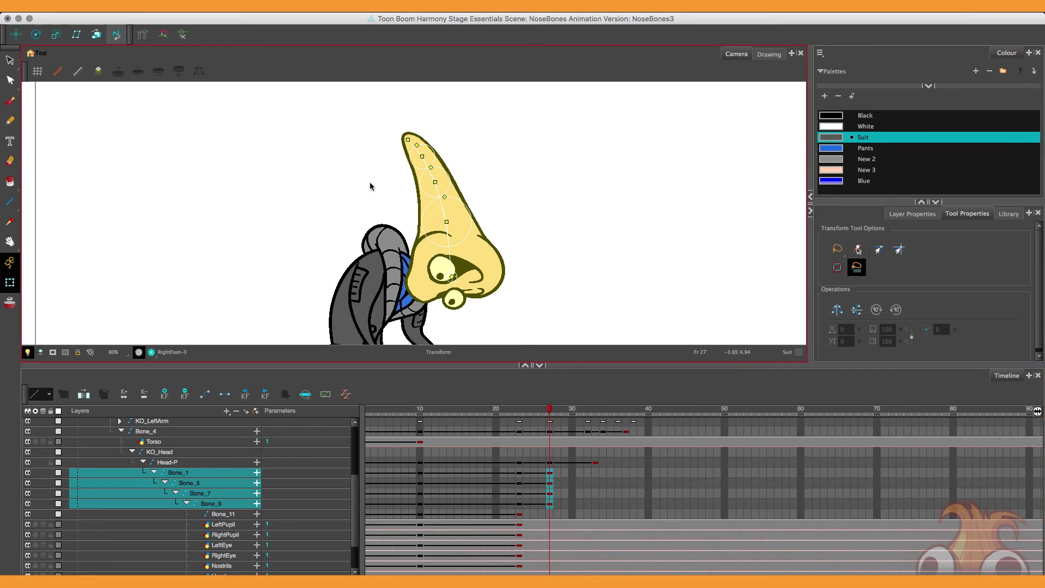
Rotate the individual nose bones at frame 27 to bend the nose into a more upright shape
{"action": "key", "text": "2"}
{"action": "key", "text": "2"}
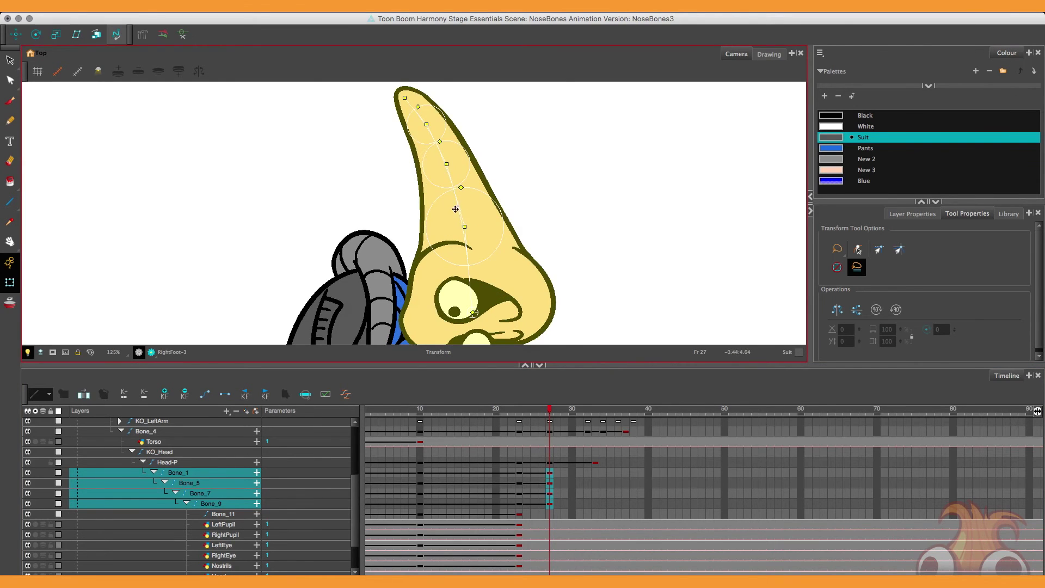
{"action": "left_click", "coordinate": [457, 204]}
{"action": "mouse_move", "coordinate": [460, 213]}
{"action": "left_mouse_down"}
{"action": "mouse_move", "coordinate": [451, 171]}
{"action": "mouse_move", "coordinate": [462, 144]}
{"action": "mouse_move", "coordinate": [439, 192]}
{"action": "left_mouse_up"}
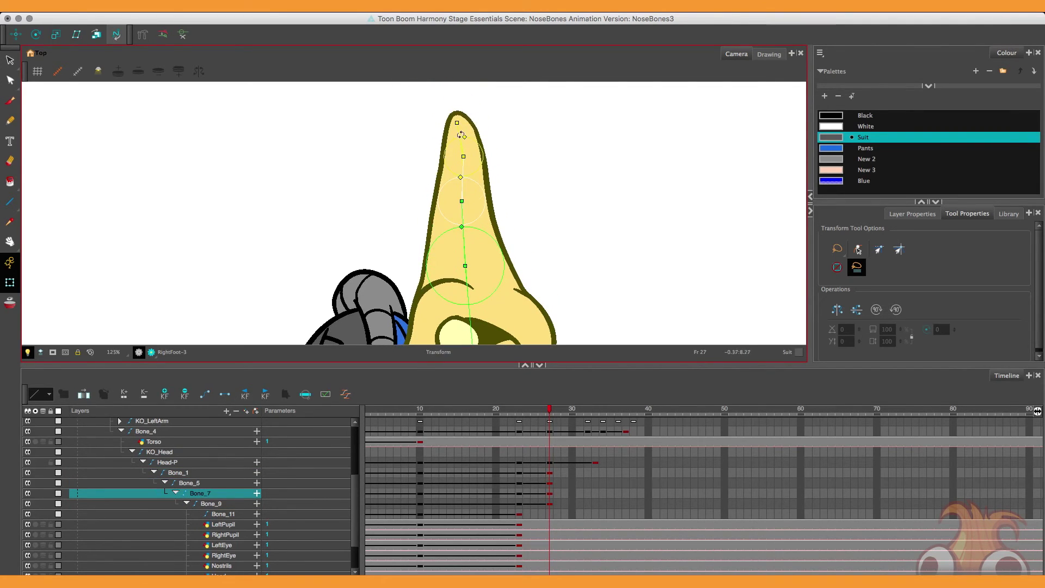
{"action": "left_click_drag", "start_coordinate": [460, 130], "coordinate": [470, 122]}
{"action": "key", "text": "2"}
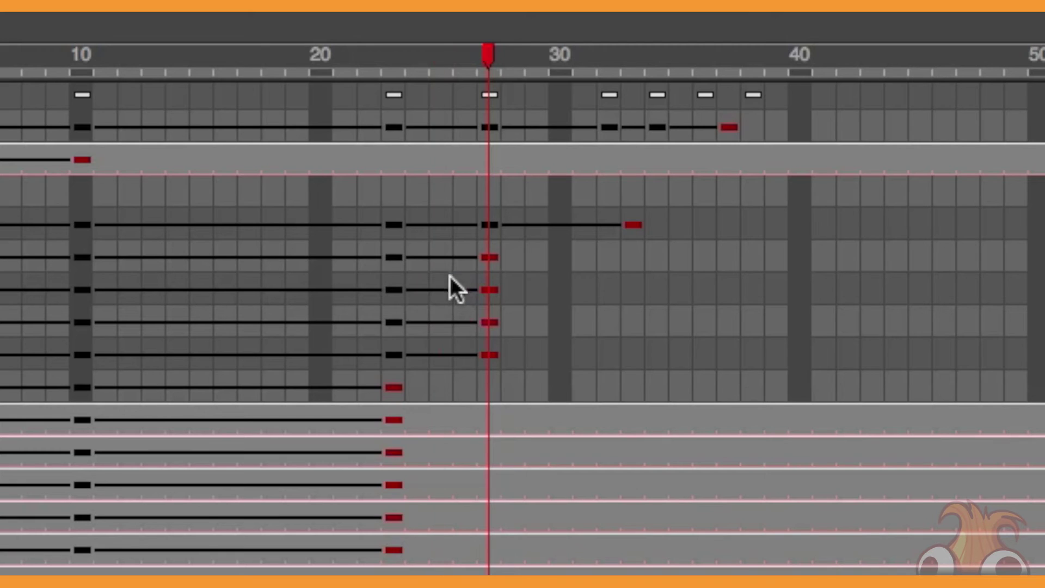
Stagger the nose bones' second jump keyframes one frame apart, from Bone_1 at frame 27 to Bone_9 at frame 30
{"action": "left_click_drag", "start_coordinate": [537, 481], "coordinate": [541, 493]}
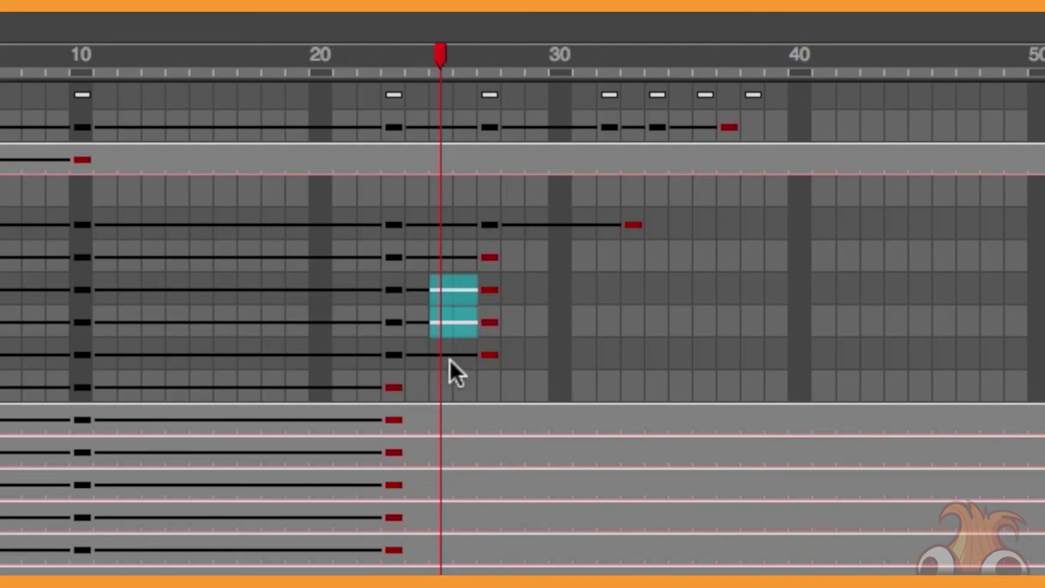
{"action": "left_click", "coordinate": [413, 283]}
{"action": "left_click_drag", "start_coordinate": [467, 283], "coordinate": [493, 357]}
{"action": "key", "text": "plus"}
{"action": "left_click", "coordinate": [516, 354]}
{"action": "key", "text": "plus"}
Copy the four nose bones' keyframes from frame 23 and paste them at frame 33
{"action": "left_click_drag", "start_coordinate": [452, 54], "coordinate": [513, 65]}
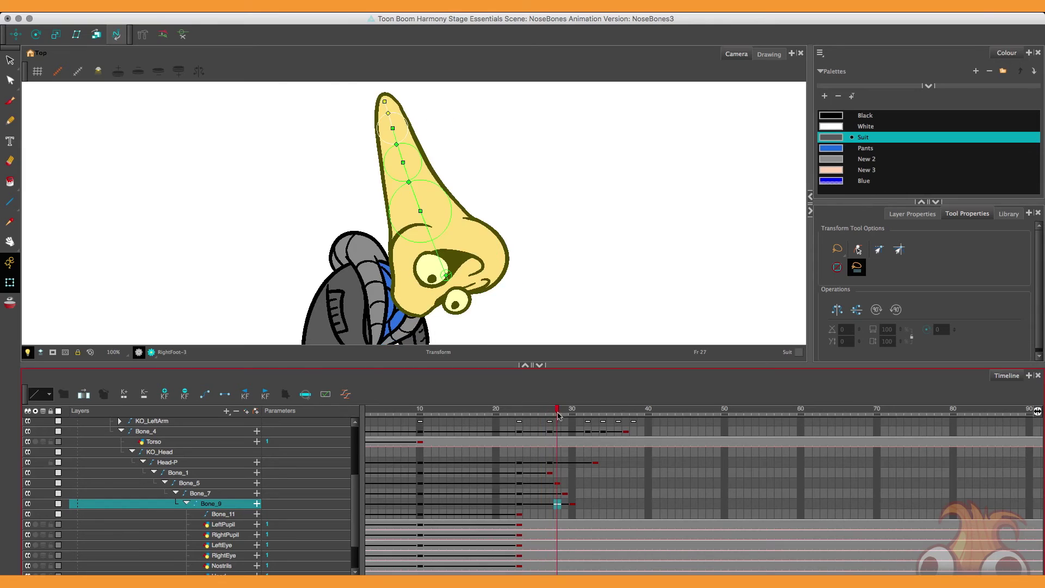
{"action": "left_click_drag", "start_coordinate": [557, 415], "coordinate": [594, 421]}
{"action": "key", "text": "1"}
{"action": "key", "text": "1"}
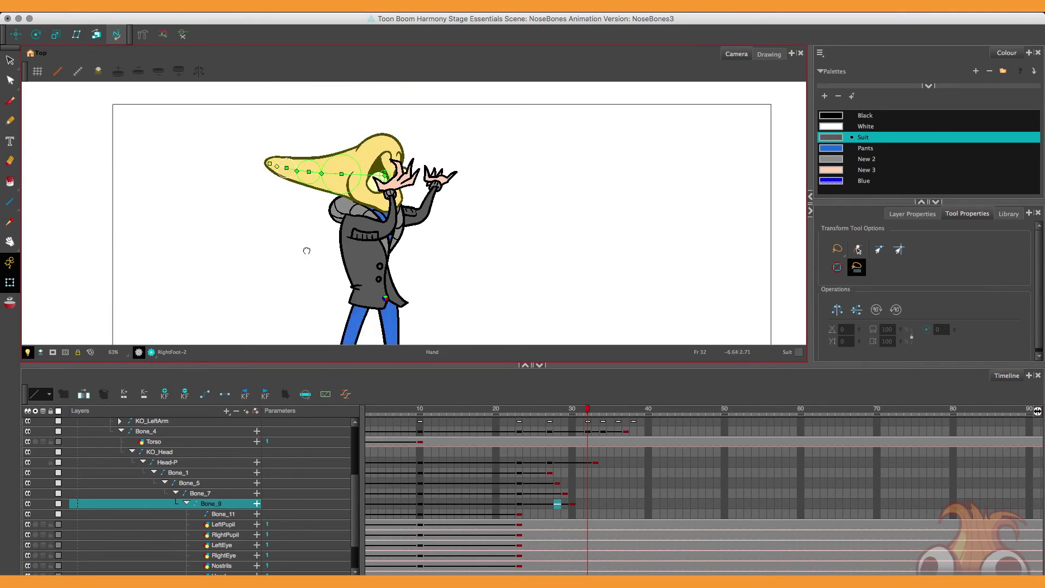
{"action": "left_click_drag", "start_coordinate": [305, 247], "coordinate": [314, 278]}
{"action": "mouse_move", "coordinate": [587, 409]}
{"action": "left_mouse_down"}
{"action": "mouse_move", "coordinate": [525, 411]}
{"action": "mouse_move", "coordinate": [588, 419]}
{"action": "left_mouse_up"}
{"action": "left_click_drag", "start_coordinate": [520, 472], "coordinate": [520, 501]}
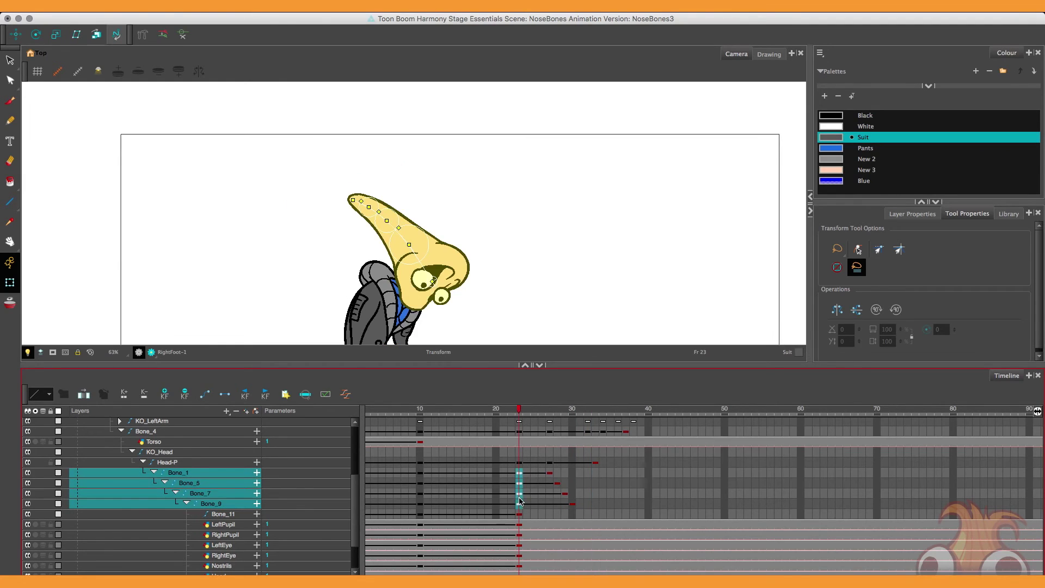
{"action": "left_click_drag", "start_coordinate": [595, 472], "coordinate": [595, 498]}
{"action": "key", "text": "super+v"}
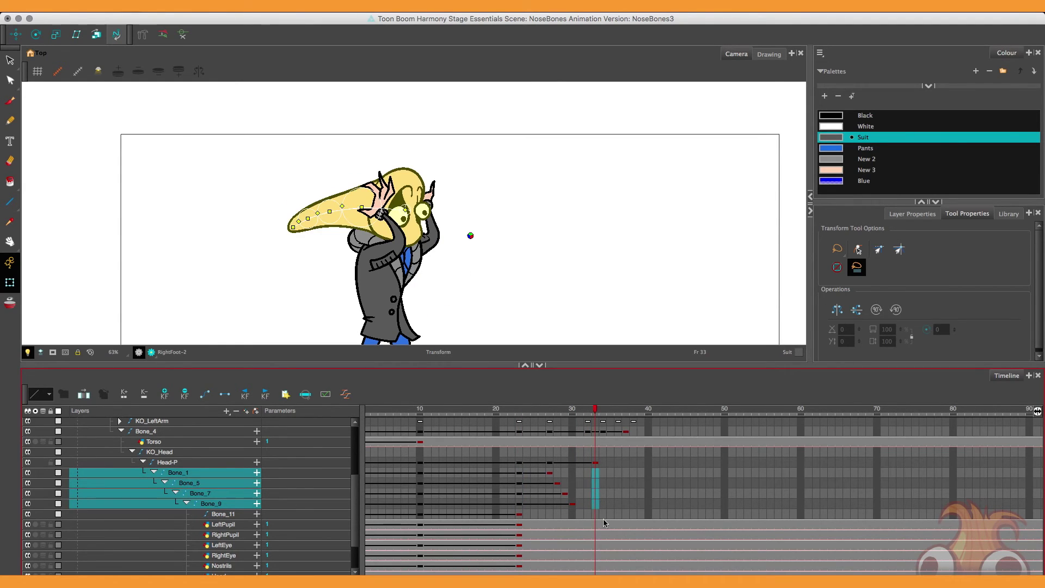
Offset the pasted nose keyframes one frame apart, from Bone_1 at frame 33 to Bone_9 at frame 36
{"action": "left_click_drag", "start_coordinate": [587, 484], "coordinate": [582, 503]}
{"action": "key", "text": "plus"}
{"action": "key", "text": "plus"}
{"action": "left_click", "coordinate": [588, 504]}
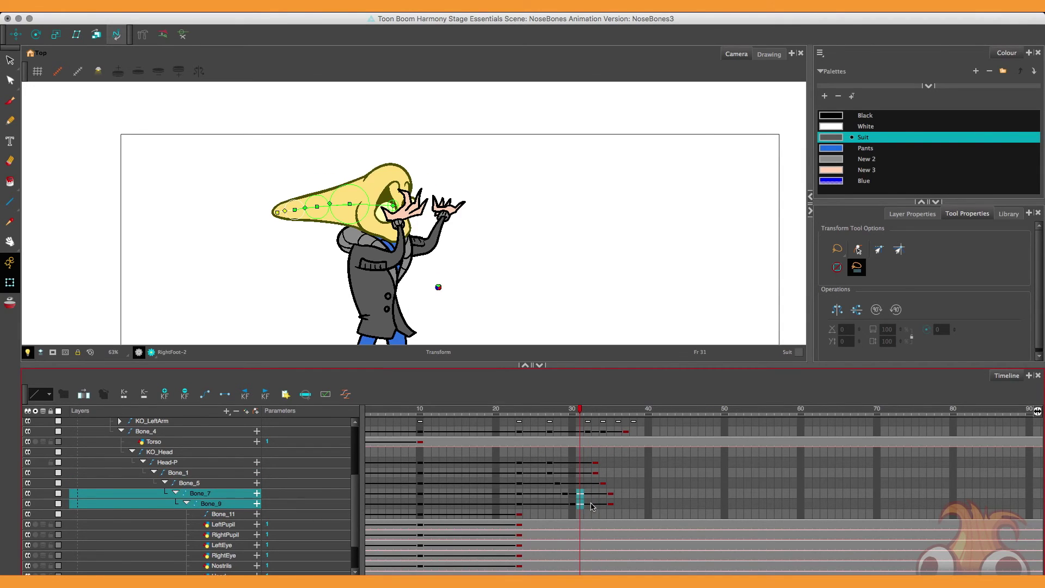
{"action": "key", "text": "plus"}
Pull the nose bones' later keyframes earlier, placing Bone_1's at frames 30 and 33 with a one-frame delay per following bone
{"action": "left_click_drag", "start_coordinate": [575, 412], "coordinate": [595, 427]}
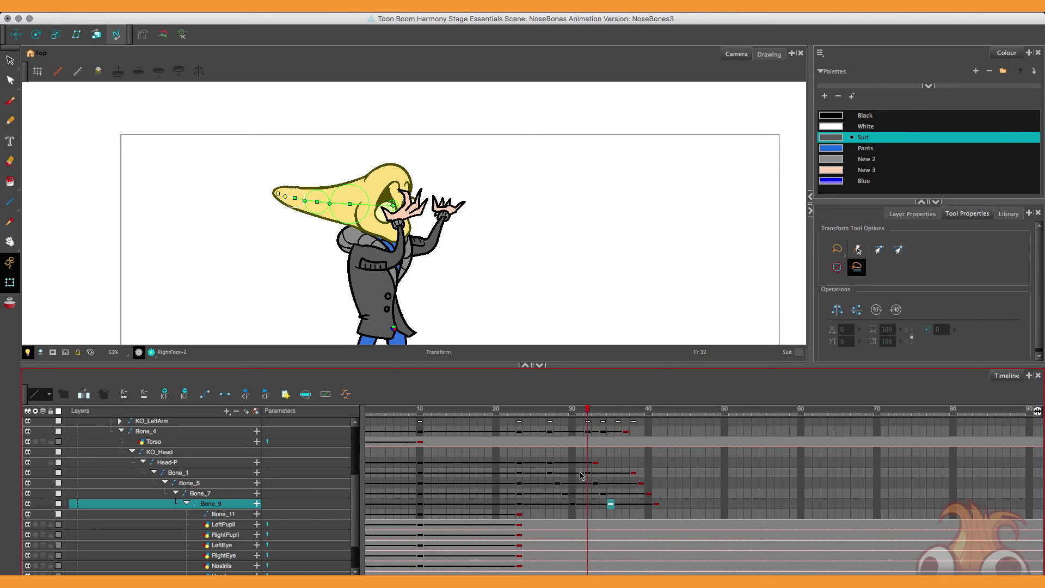
{"action": "left_click_drag", "start_coordinate": [581, 475], "coordinate": [549, 481]}
{"action": "key", "text": "minus"}
{"action": "key", "text": "minus"}
{"action": "key", "text": "minus"}
{"action": "key", "text": "minus"}
{"action": "key", "text": "minus"}
{"action": "key", "text": "minus"}
{"action": "key", "text": "minus"}
Convert the staggered nose-bone keyframes from frame 27 onward to stop-motion keyframes, working down the chain from Bone_1
{"action": "left_click", "coordinate": [549, 475]}
{"action": "left_click", "coordinate": [225, 394]}
{"action": "left_click", "coordinate": [557, 483]}
{"action": "left_click", "coordinate": [224, 394]}
{"action": "left_click", "coordinate": [565, 493]}
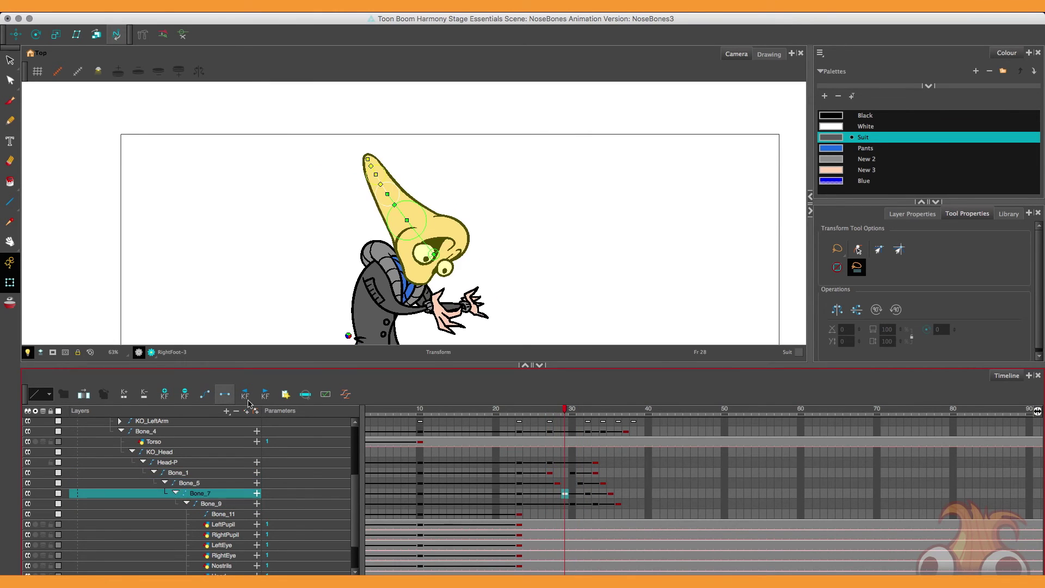
{"action": "left_click", "coordinate": [572, 504]}
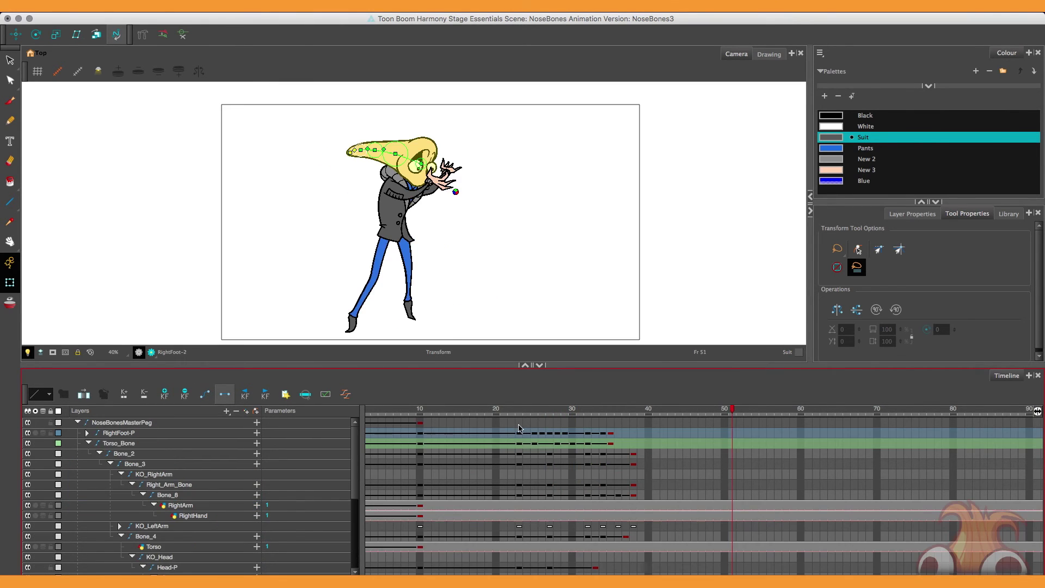
Add keyframes to NoseBonesMasterPeg at frames 32 and 34
{"action": "left_click", "coordinate": [516, 423]}
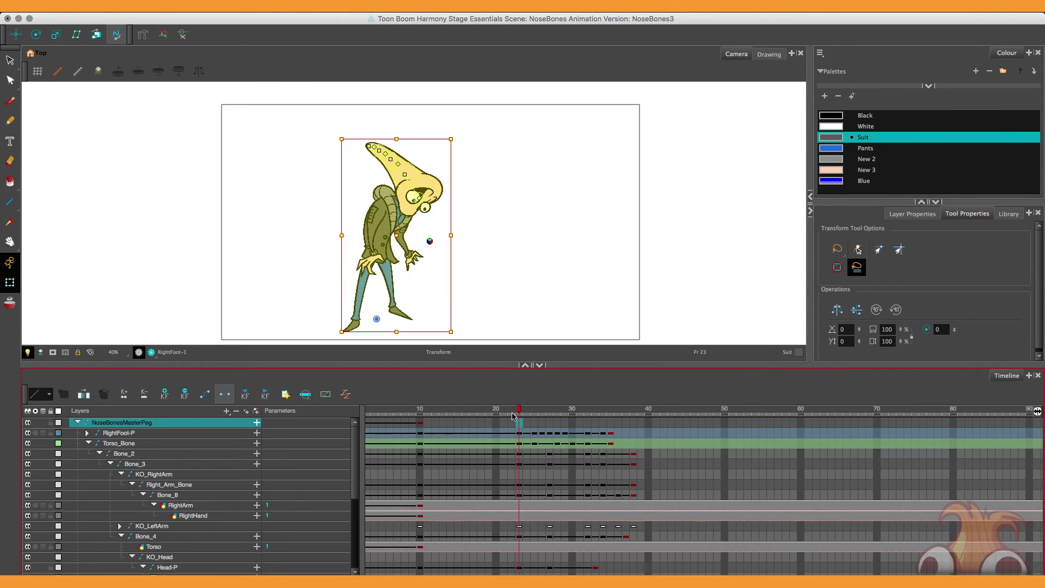
{"action": "left_click_drag", "start_coordinate": [517, 414], "coordinate": [586, 428]}
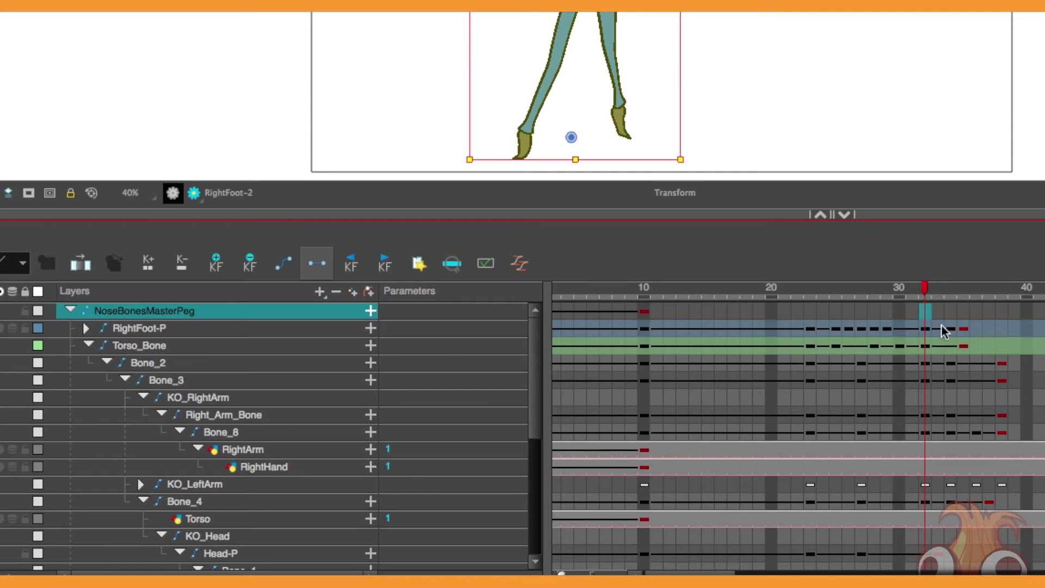
{"action": "left_click", "coordinate": [216, 262]}
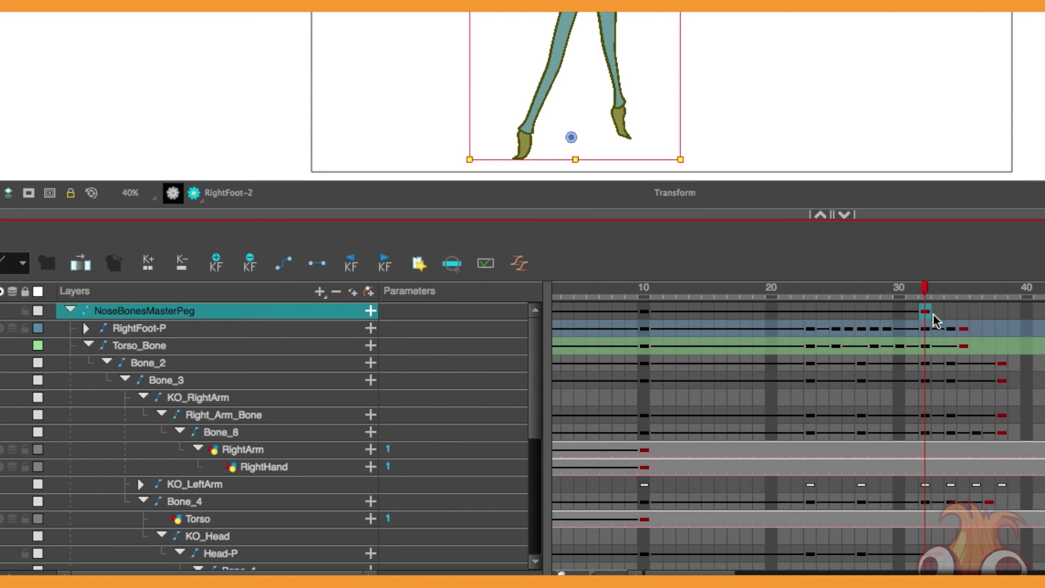
{"action": "left_click", "coordinate": [951, 312]}
{"action": "left_click", "coordinate": [240, 277]}
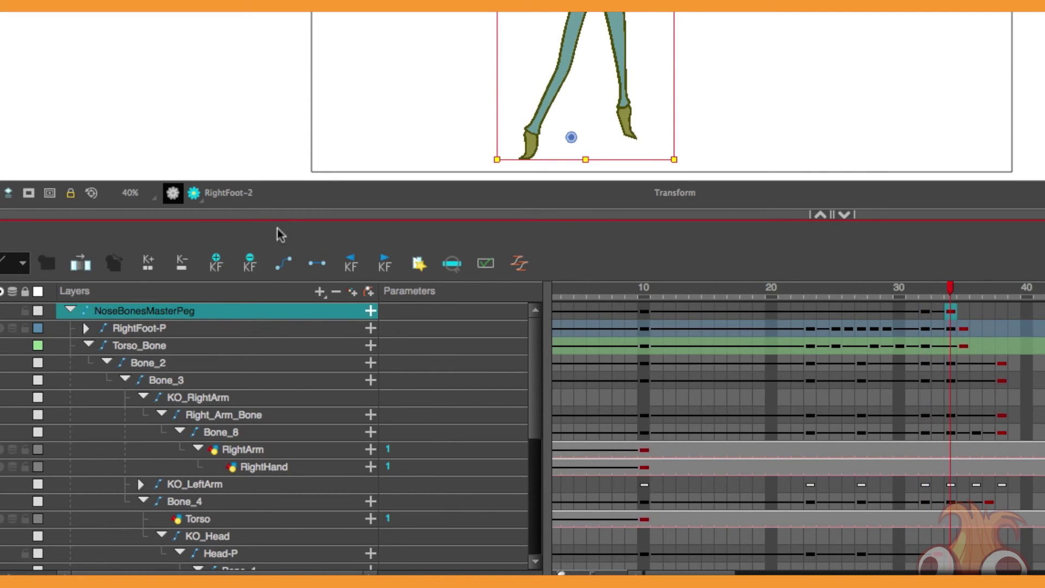
Flip through frames 31 to 34 to check the jump's peak, and set a NoseBonesMasterPeg keyframe at frame 31
{"action": "key", "text": "comma"}
{"action": "key", "text": "comma"}
{"action": "key", "text": "comma"}
{"action": "key", "text": "period"}
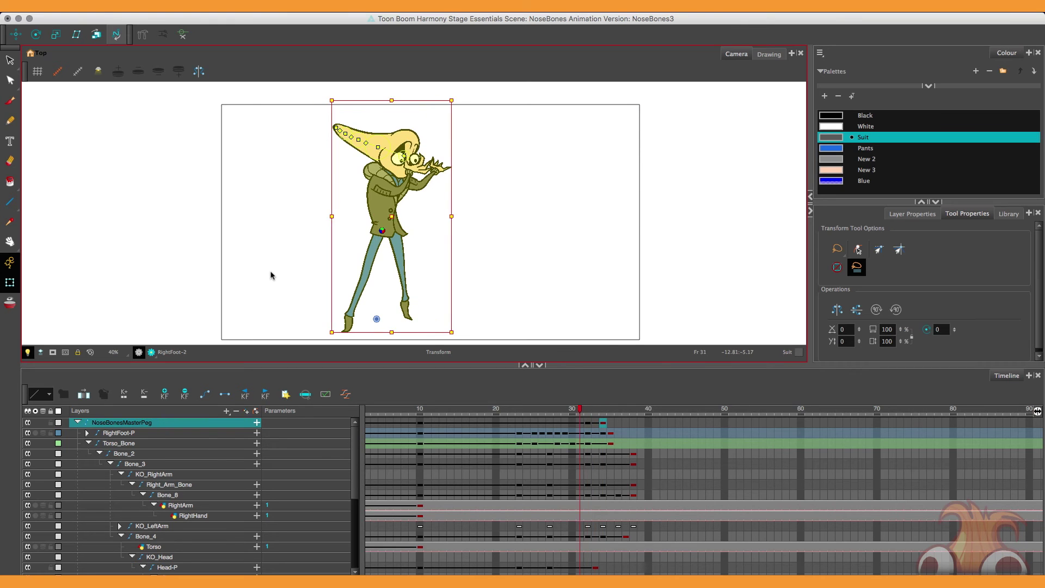
{"action": "key", "text": "period"}
{"action": "key", "text": "period"}
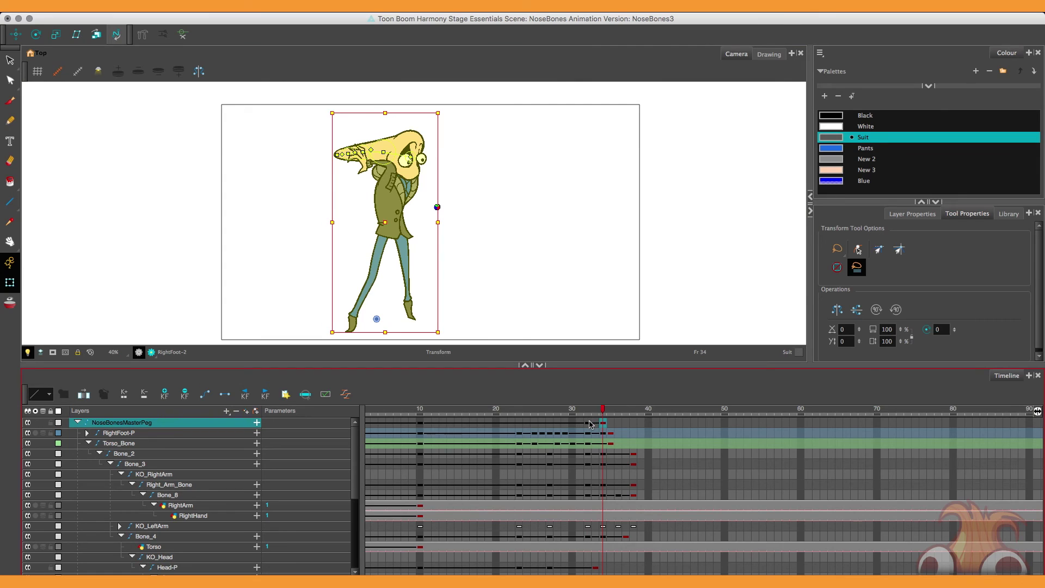
{"action": "key", "text": "comma"}
{"action": "key", "text": "comma"}
{"action": "key", "text": "comma"}
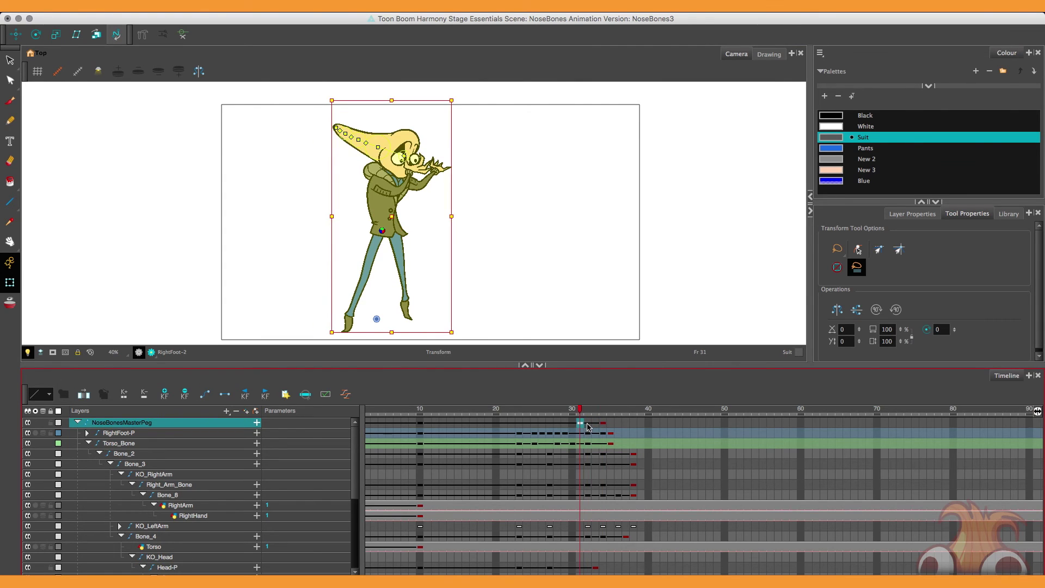
{"action": "key", "text": "period"}
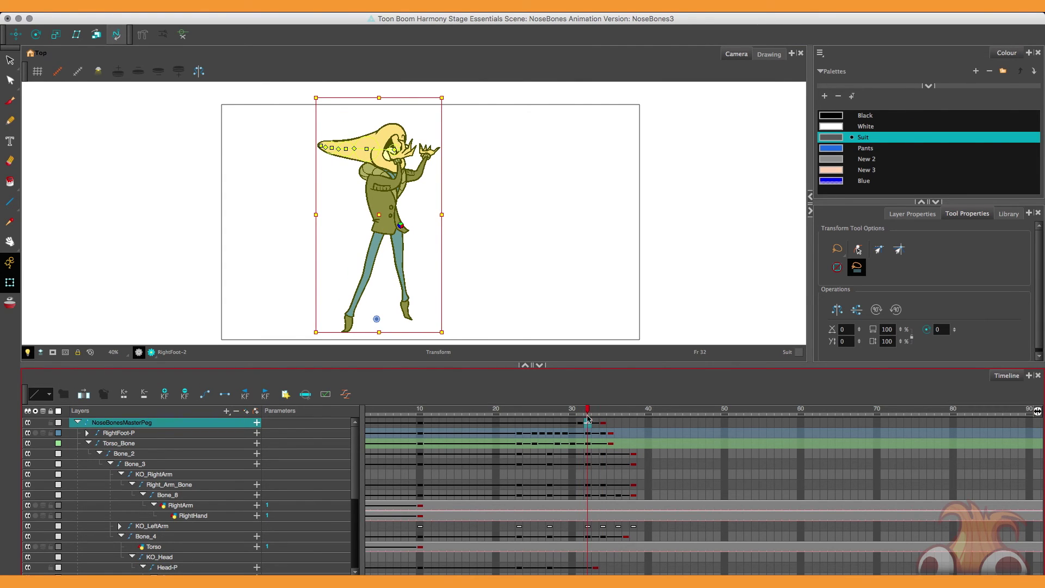
Shift the NoseBonesMasterPeg keyframes at frames 32 and 34 to 33 and 35, and nudge the whole character slightly upward at frame 33
{"action": "mouse_move", "coordinate": [588, 411]}
{"action": "left_mouse_down"}
{"action": "mouse_move", "coordinate": [573, 411]}
{"action": "mouse_move", "coordinate": [621, 412]}
{"action": "mouse_move", "coordinate": [572, 420]}
{"action": "mouse_move", "coordinate": [596, 420]}
{"action": "left_mouse_up"}
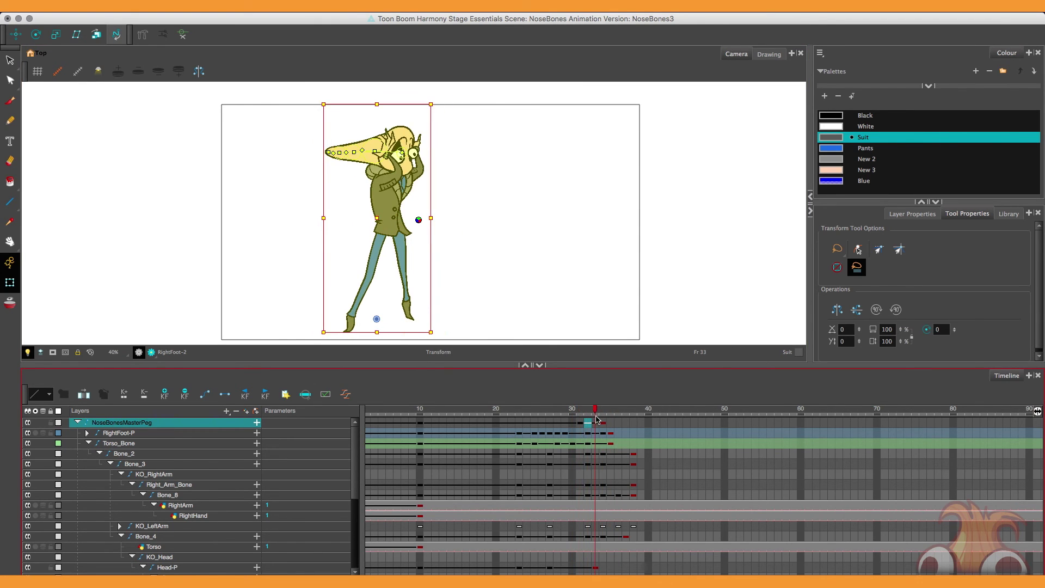
{"action": "left_click", "coordinate": [603, 422]}
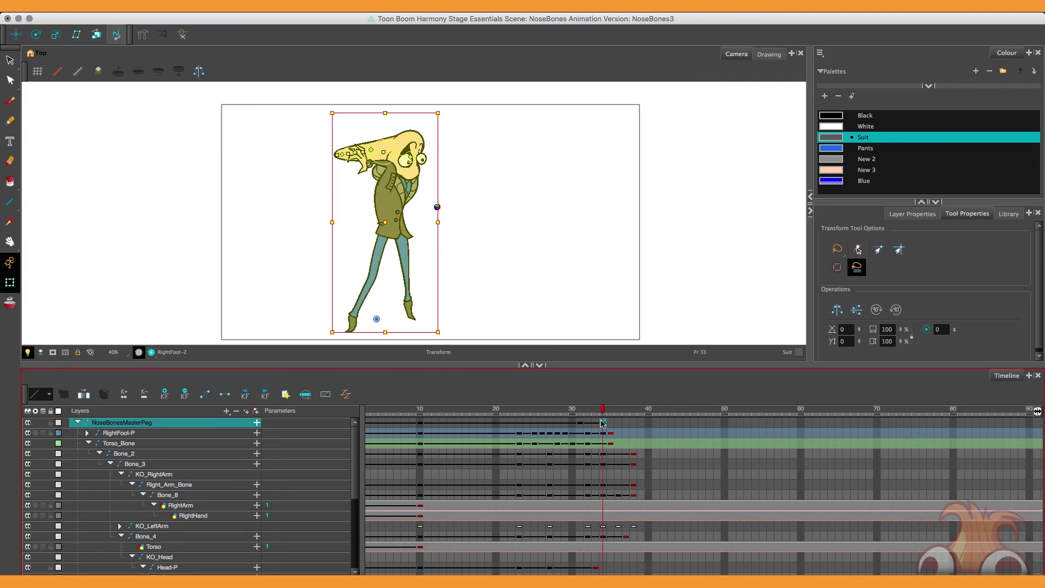
{"action": "left_click", "coordinate": [595, 423]}
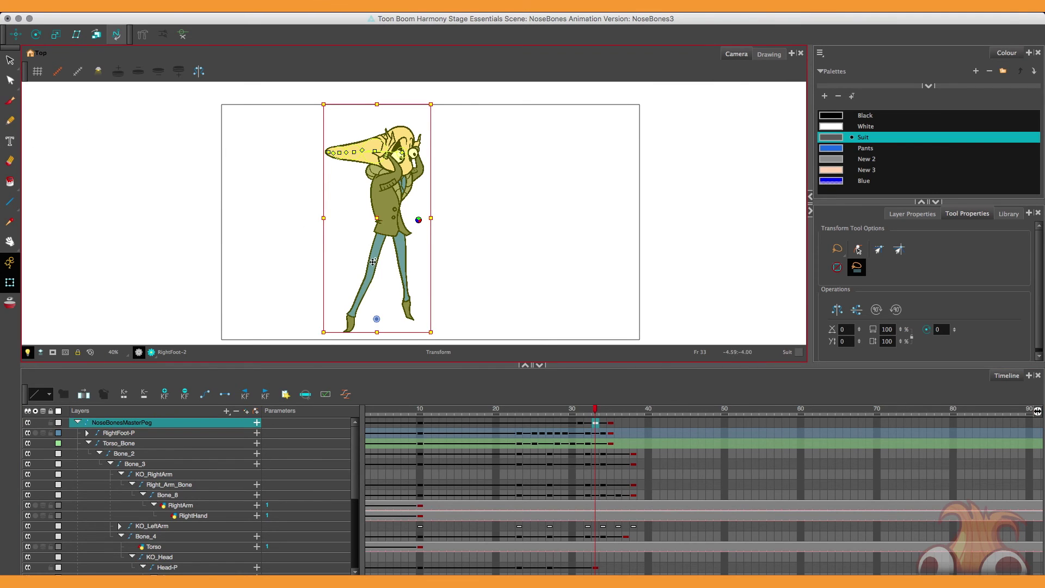
{"action": "left_click_drag", "start_coordinate": [373, 261], "coordinate": [373, 260]}
Play back the animation from around frame 20 to check the jump's timing with the adjusted master peg keyframes
{"action": "left_click_drag", "start_coordinate": [587, 412], "coordinate": [492, 429]}
{"action": "key", "text": "shift+Return"}
{"action": "key", "text": "shift+Return"}
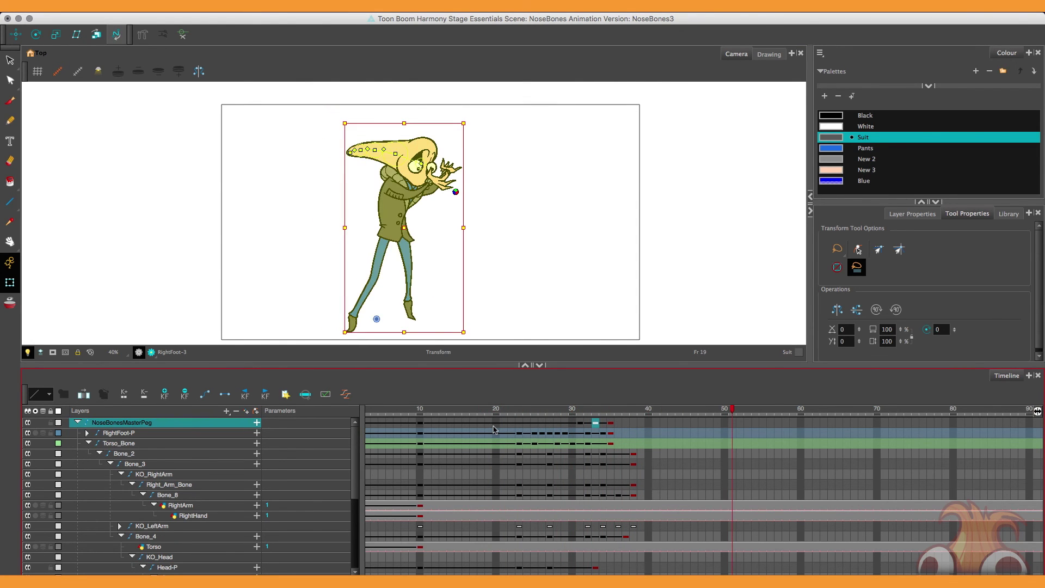
{"action": "left_click", "coordinate": [505, 407]}
{"action": "key", "text": "shift+Return"}
{"action": "key", "text": "shift+Return"}
Add keyframes to NoseBonesMasterPeg at frames 39 and 37
{"action": "left_click", "coordinate": [641, 423]}
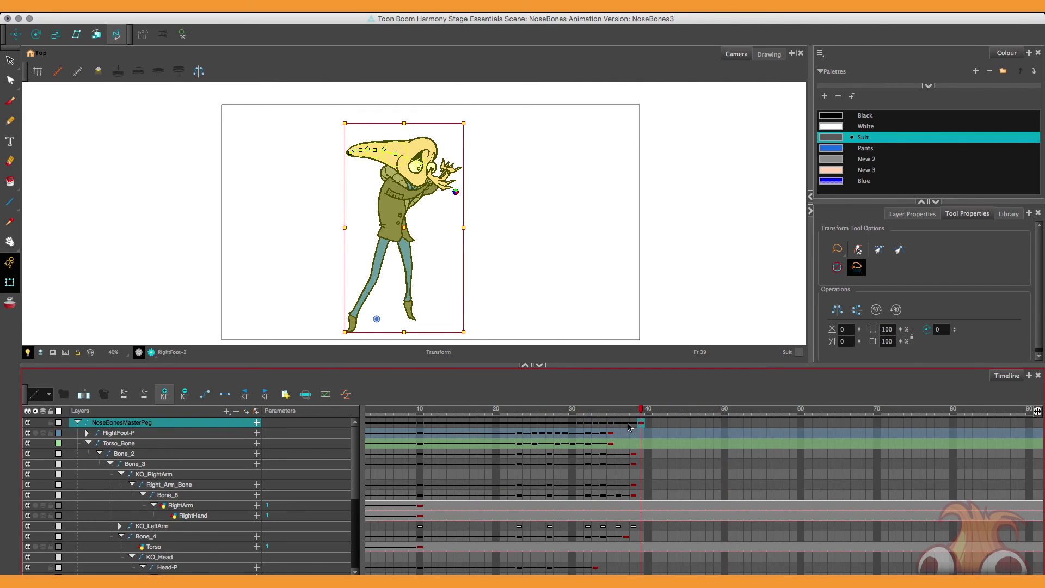
{"action": "left_click", "coordinate": [627, 426]}
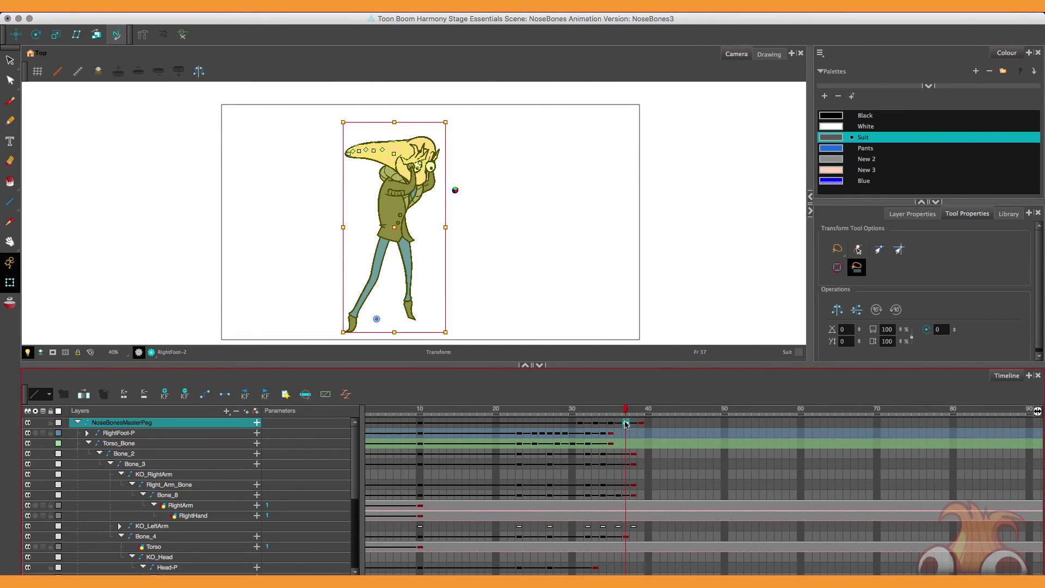
{"action": "left_click", "coordinate": [358, 157]}
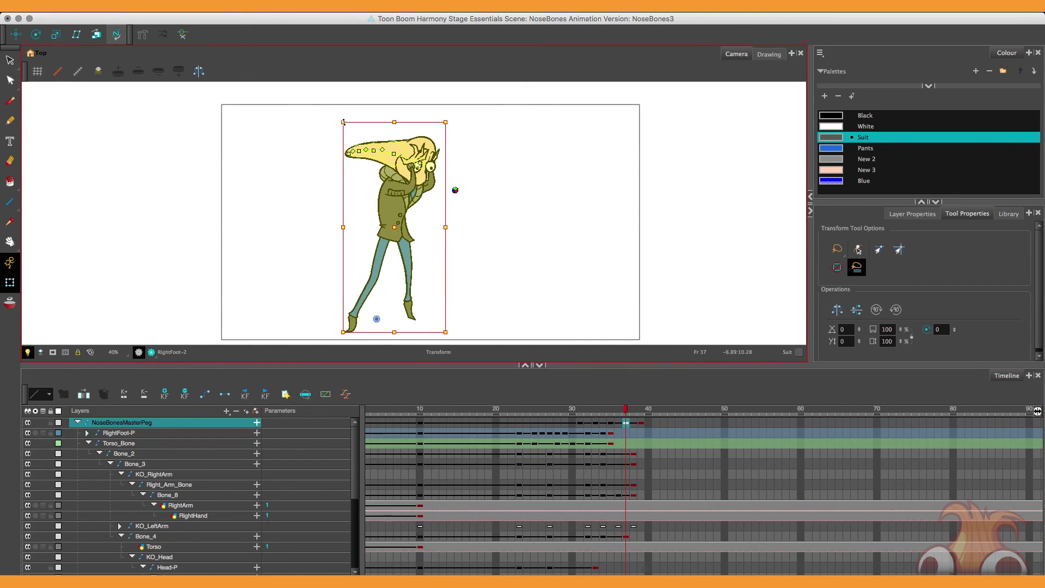
Squash the whole character slightly at frame 37, making it a little wider and shorter through NoseBonesMasterPeg
{"action": "left_click_drag", "start_coordinate": [343, 122], "coordinate": [342, 123]}
{"action": "key", "text": "super+z"}
{"action": "key", "text": "2"}
{"action": "key", "text": "2"}
{"action": "left_click_drag", "start_coordinate": [308, 159], "coordinate": [334, 282]}
{"action": "key", "text": "2"}
{"action": "key", "text": "2"}
{"action": "key", "text": "2"}
{"action": "key", "text": "2"}
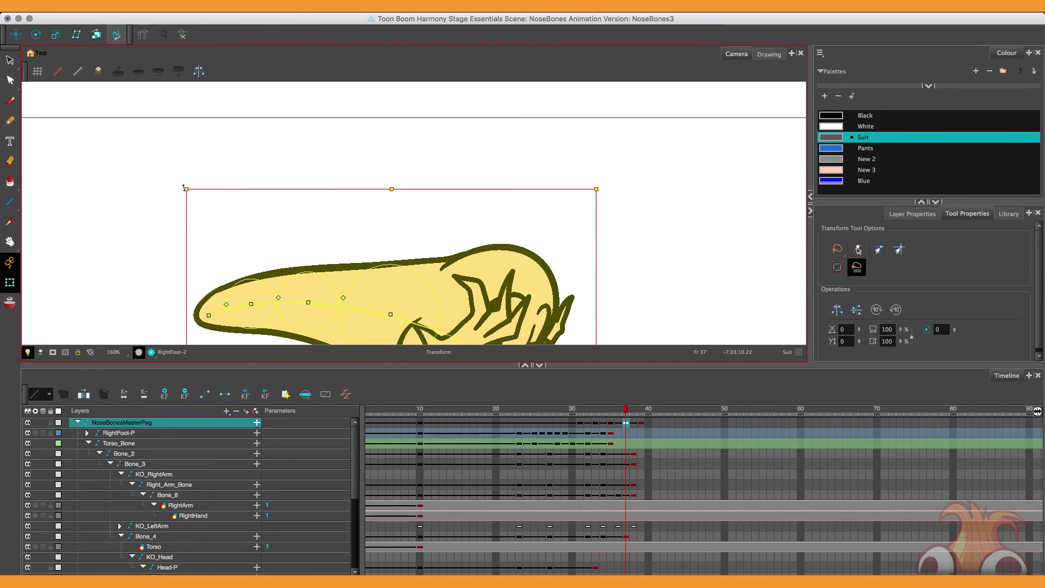
{"action": "left_click_drag", "start_coordinate": [186, 188], "coordinate": [181, 191]}
{"action": "key", "text": "1"}
{"action": "key", "text": "1"}
{"action": "key", "text": "1"}
{"action": "key", "text": "1"}
{"action": "key", "text": "1"}
{"action": "left_click_drag", "start_coordinate": [308, 288], "coordinate": [303, 220]}
{"action": "key", "text": "1"}
{"action": "left_click_drag", "start_coordinate": [386, 278], "coordinate": [383, 242]}
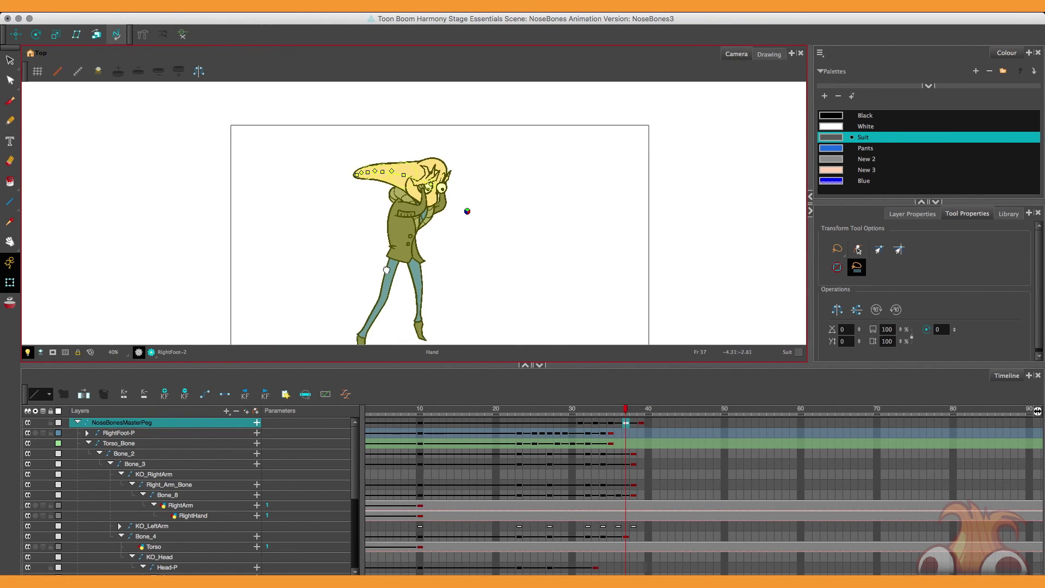
Preview the jump, and slightly narrow the squashed character at frame 37
{"action": "left_click_drag", "start_coordinate": [625, 412], "coordinate": [533, 425]}
{"action": "key", "text": "Return"}
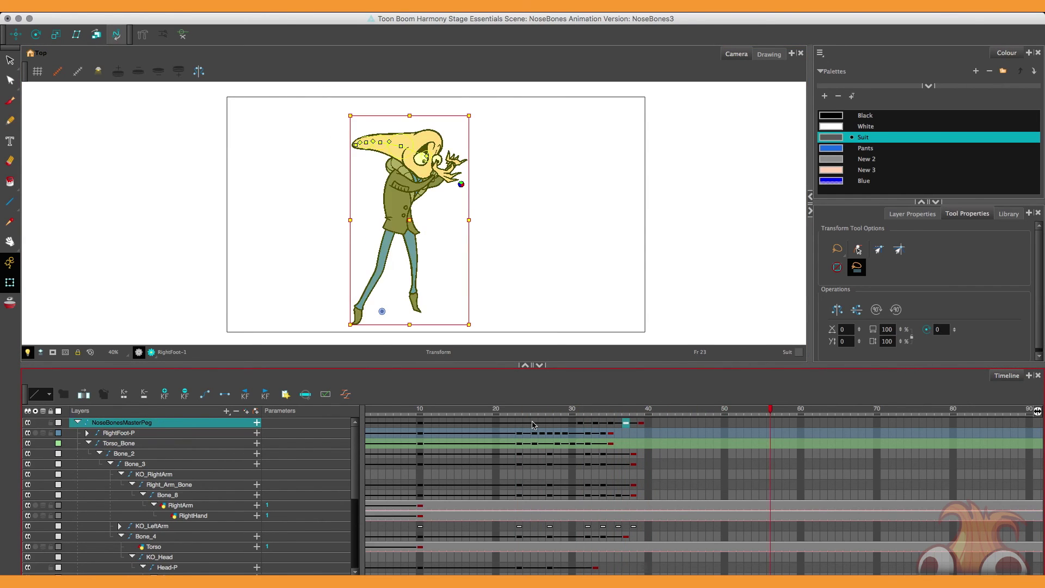
{"action": "left_click", "coordinate": [626, 412]}
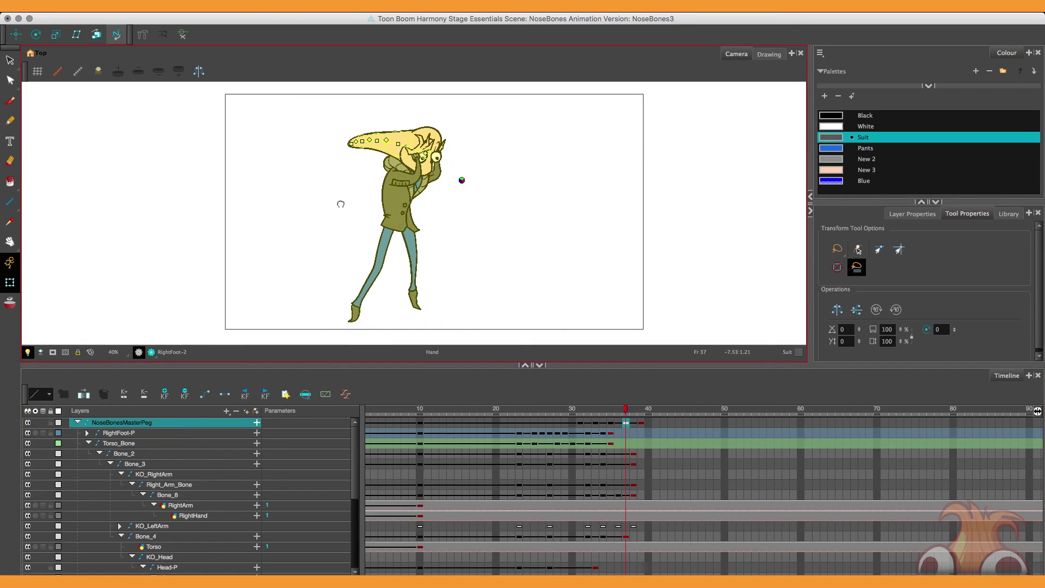
{"action": "mouse_move", "coordinate": [627, 411]}
{"action": "left_mouse_down"}
{"action": "mouse_move", "coordinate": [640, 412]}
{"action": "mouse_move", "coordinate": [625, 416]}
{"action": "left_mouse_up"}
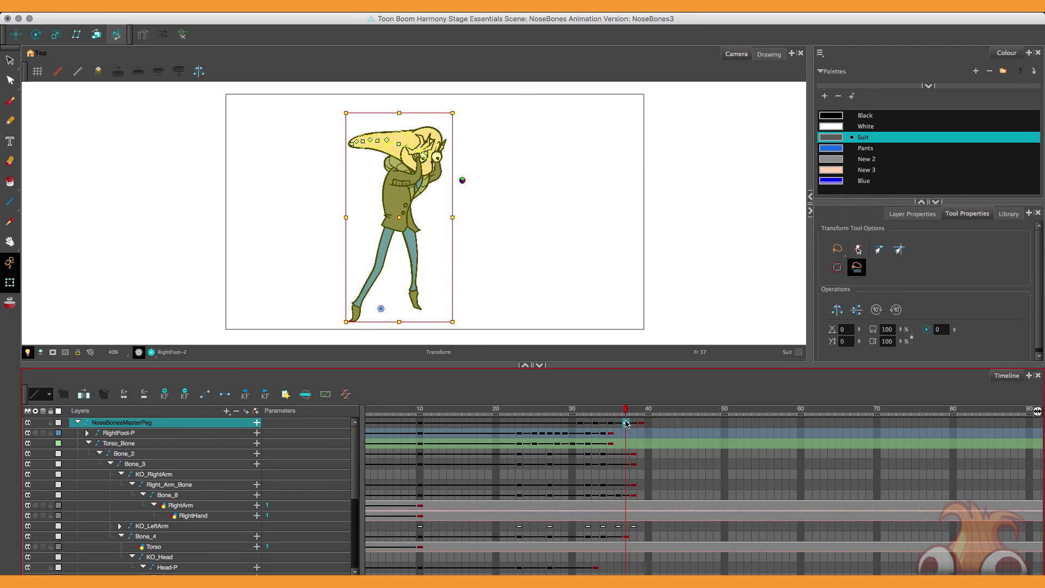
{"action": "scroll", "coordinate": [261, 201], "scroll_direction": "up", "scroll_amount": 4}
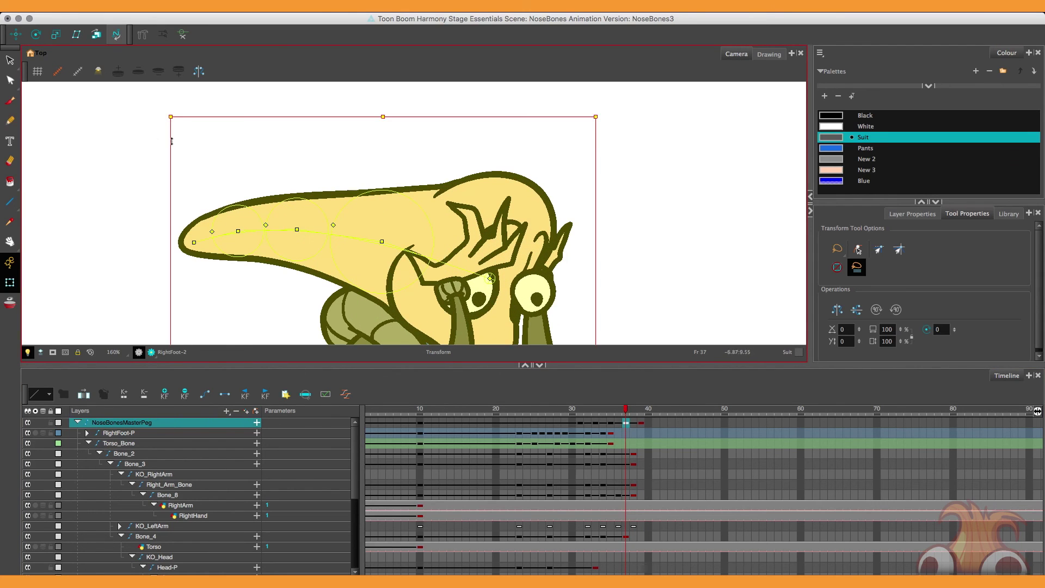
{"action": "left_click_drag", "start_coordinate": [171, 116], "coordinate": [176, 117]}
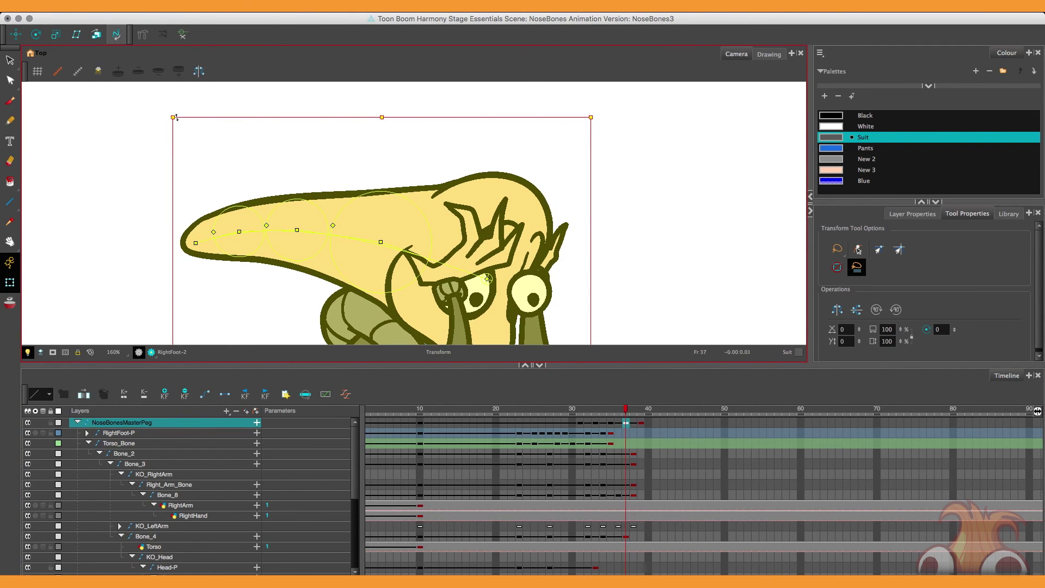
{"action": "scroll", "coordinate": [354, 145], "scroll_direction": "down", "scroll_amount": 2}
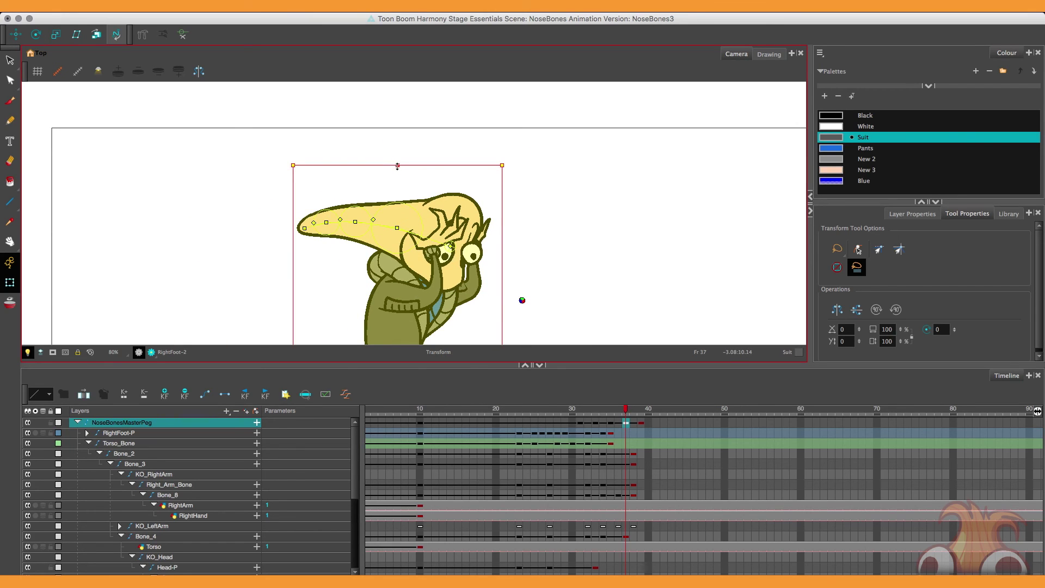
{"action": "scroll", "coordinate": [538, 326], "scroll_direction": "down", "scroll_amount": 2}
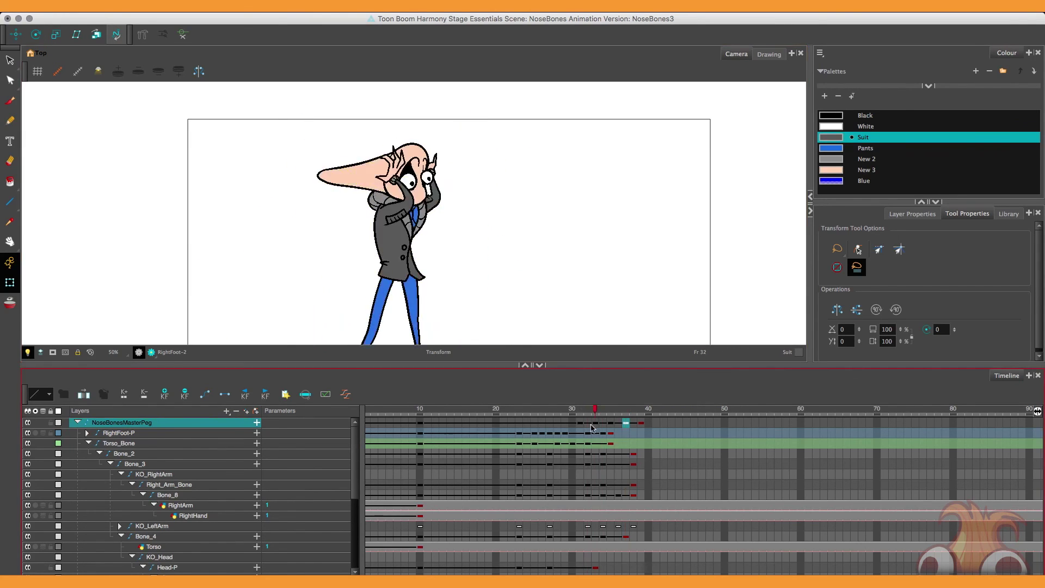
Play back the jump with the refined squash, and scrub through the frames around 31 to 33
{"action": "left_click", "coordinate": [581, 412]}
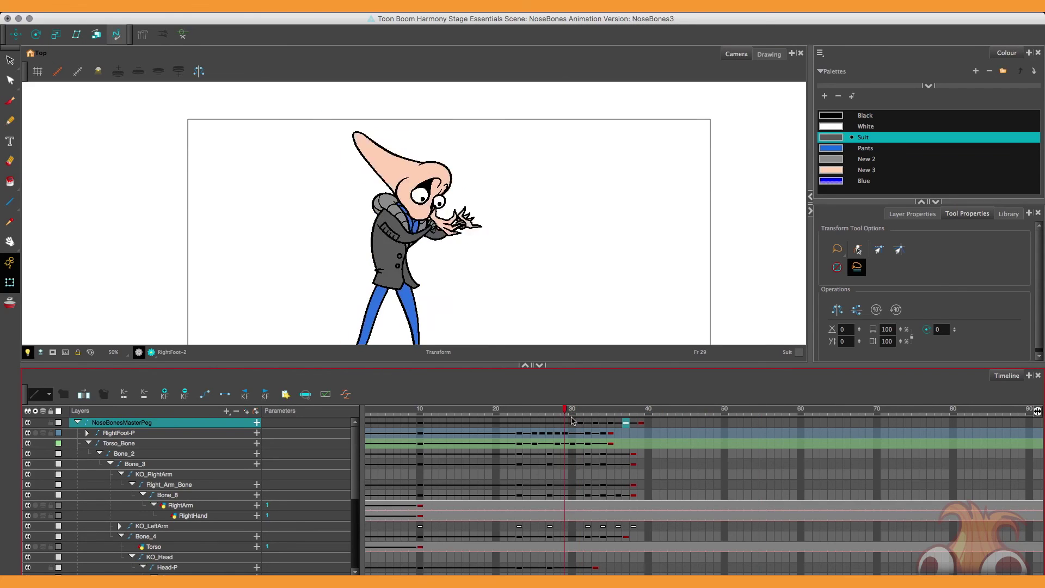
{"action": "key", "text": "shift+Return"}
{"action": "key", "text": "1"}
{"action": "key", "text": "1"}
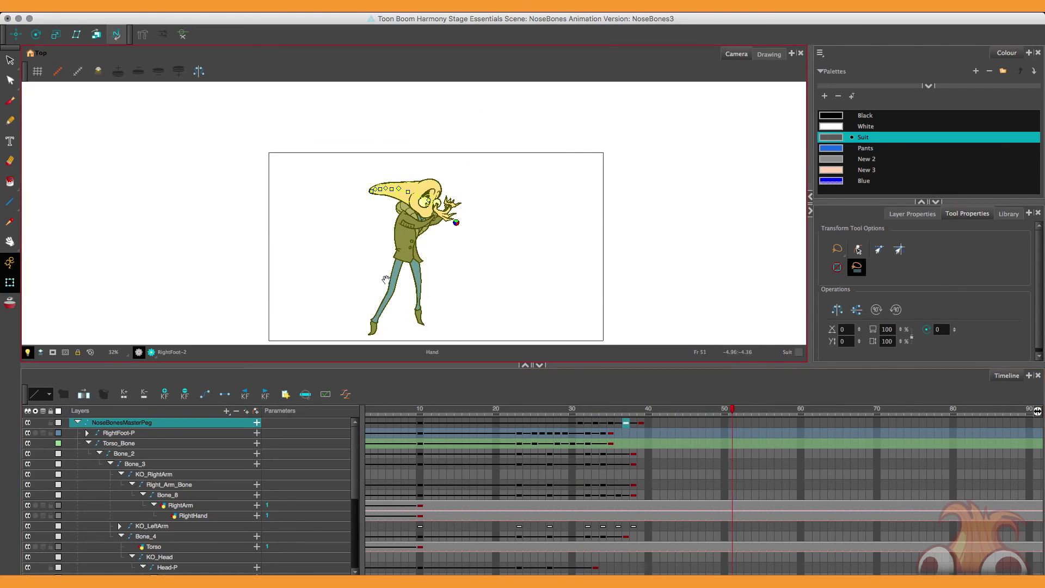
{"action": "left_click_drag", "start_coordinate": [387, 278], "coordinate": [388, 253]}
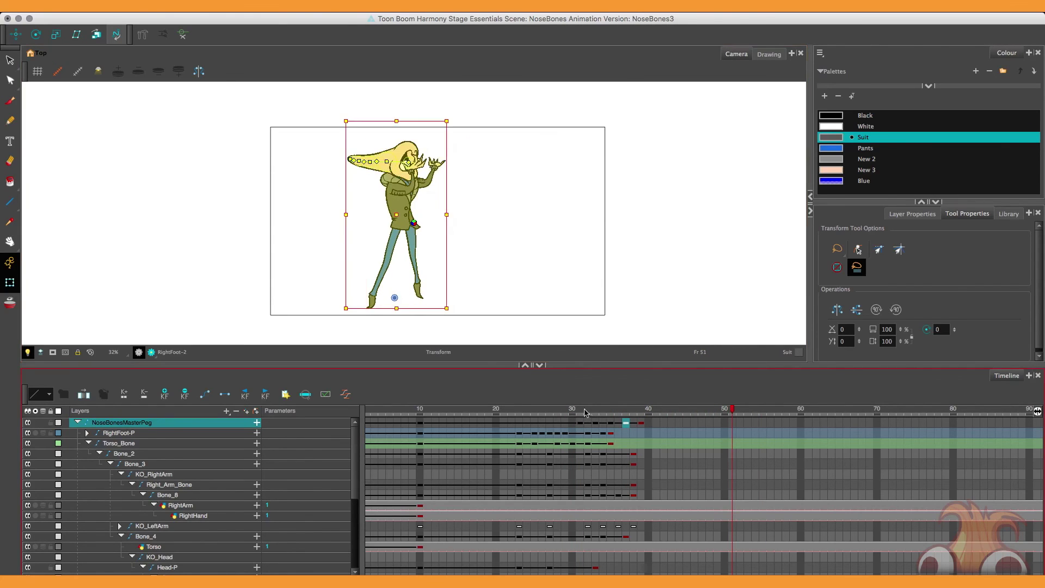
{"action": "left_click", "coordinate": [578, 413]}
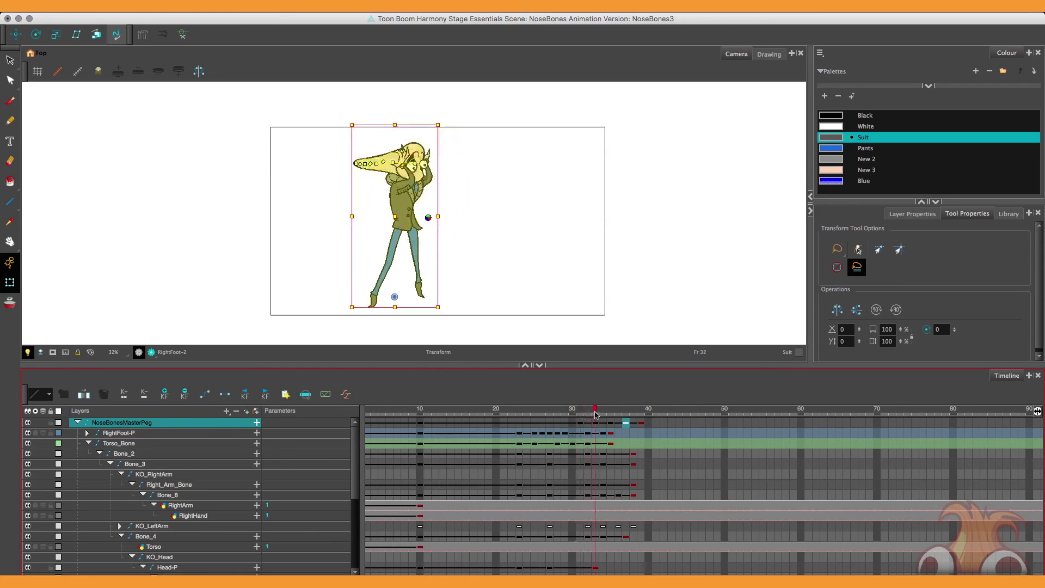